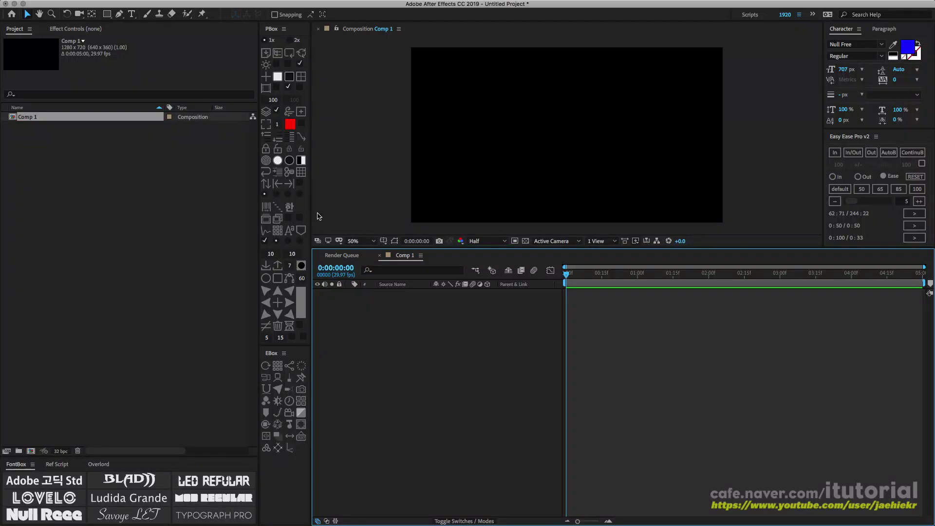
# Open the Multiply Track Matte script window, reposition it, then close it.
pyautogui.click(301, 268)
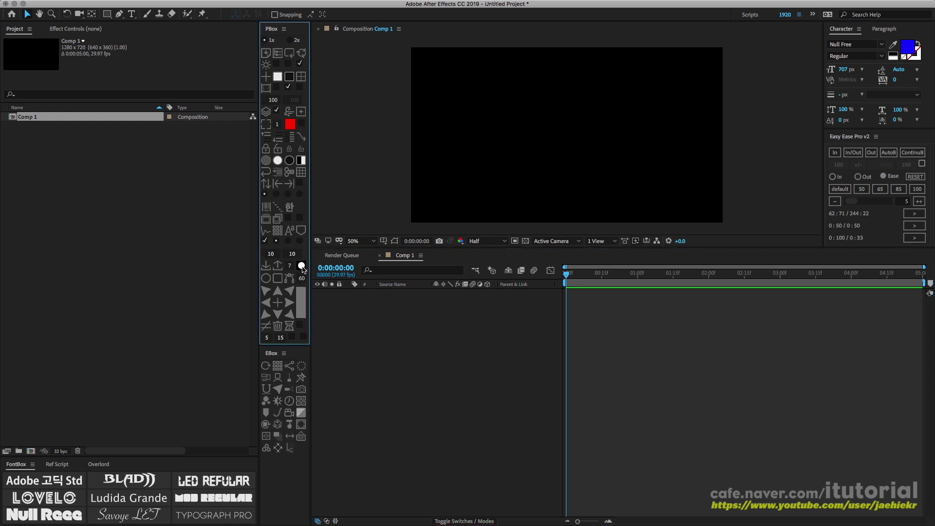
pyautogui.moveTo(357, 81); pyautogui.dragTo(185, 103)
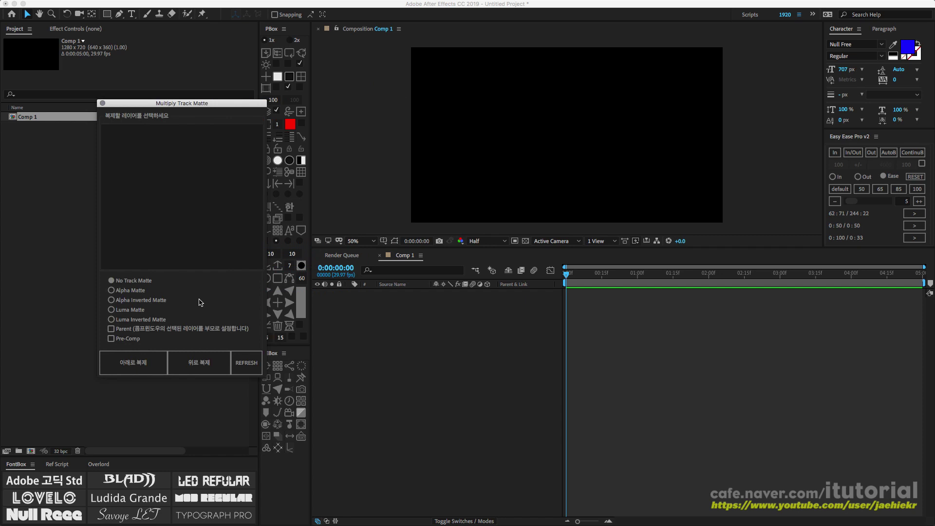
pyautogui.moveTo(181, 103); pyautogui.dragTo(199, 105)
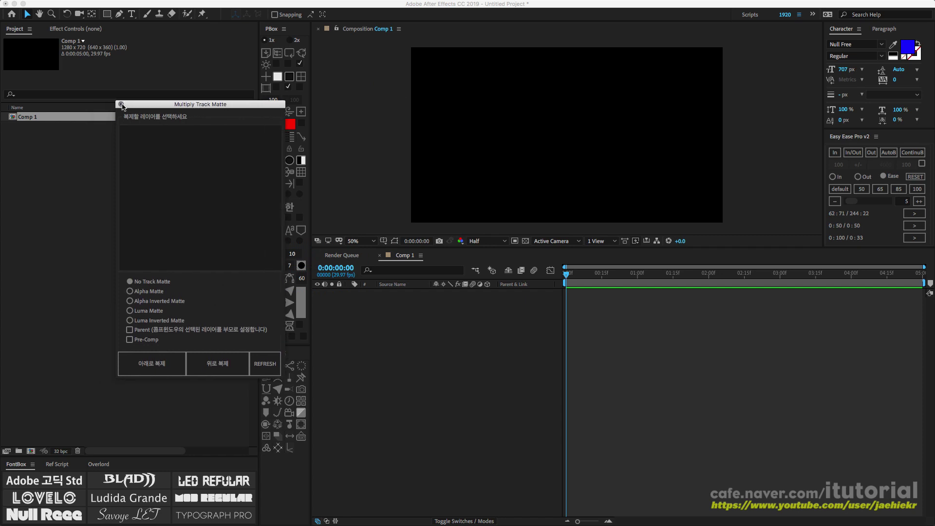
pyautogui.click(121, 104)
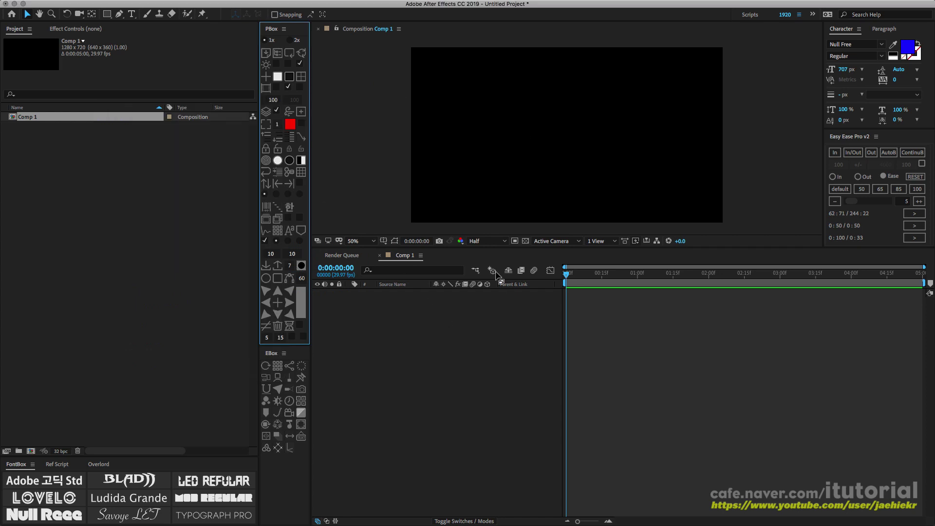
pyautogui.click(411, 319)
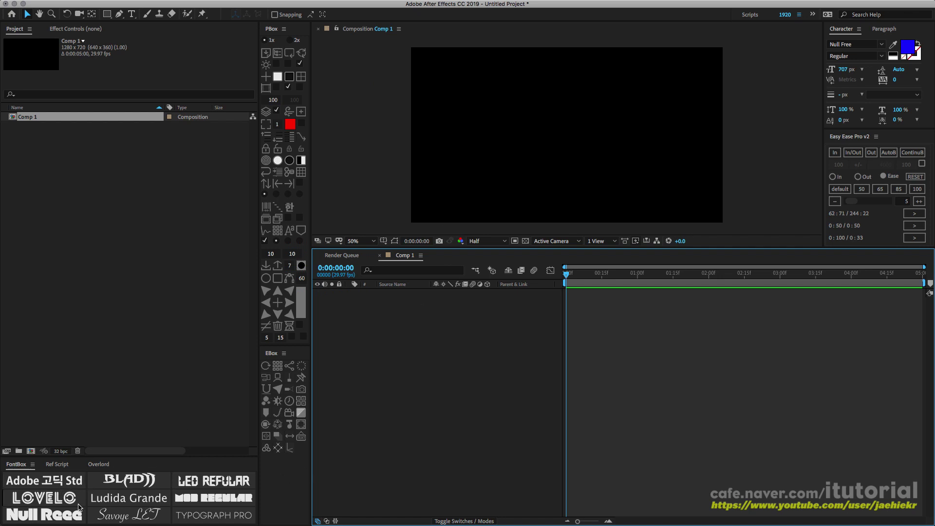
# Create a blue letter D, centre it in Comp 1, and pre-compose it as Pre-comp.
pyautogui.click(63, 514)
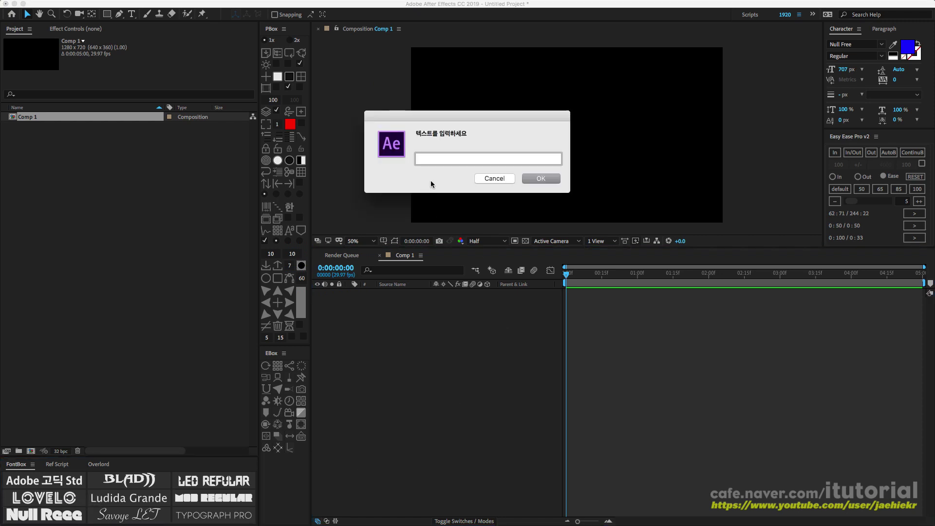
pyautogui.write('D')
pyautogui.click(547, 183)
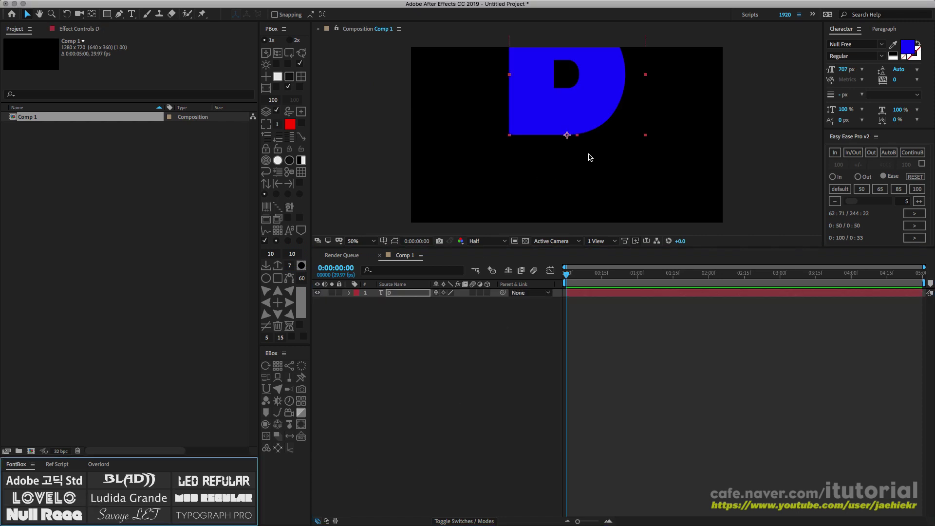
pyautogui.moveTo(558, 167); pyautogui.dragTo(584, 148)
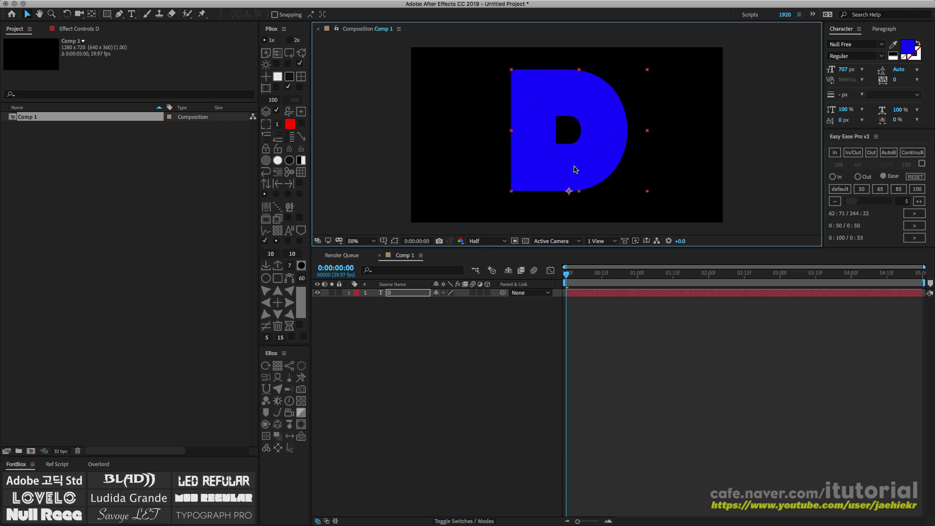
pyautogui.click(425, 314)
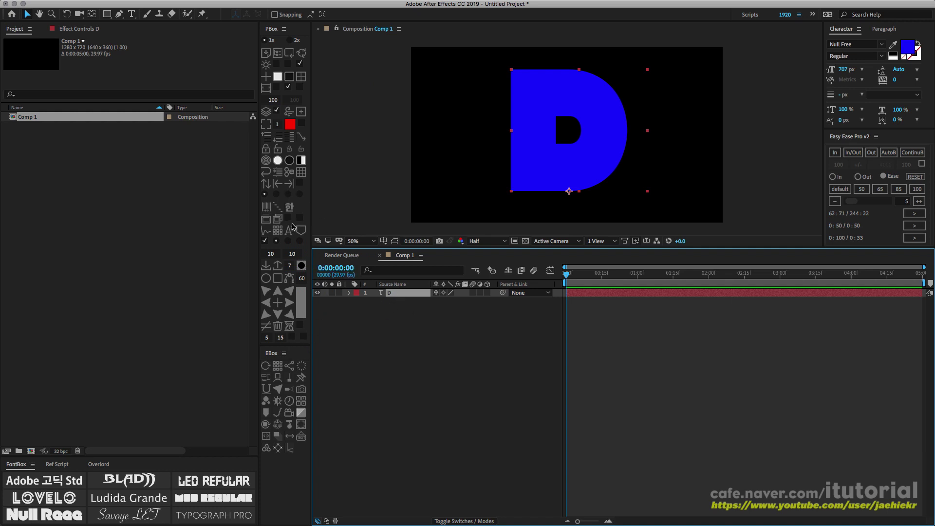
pyautogui.click(277, 219)
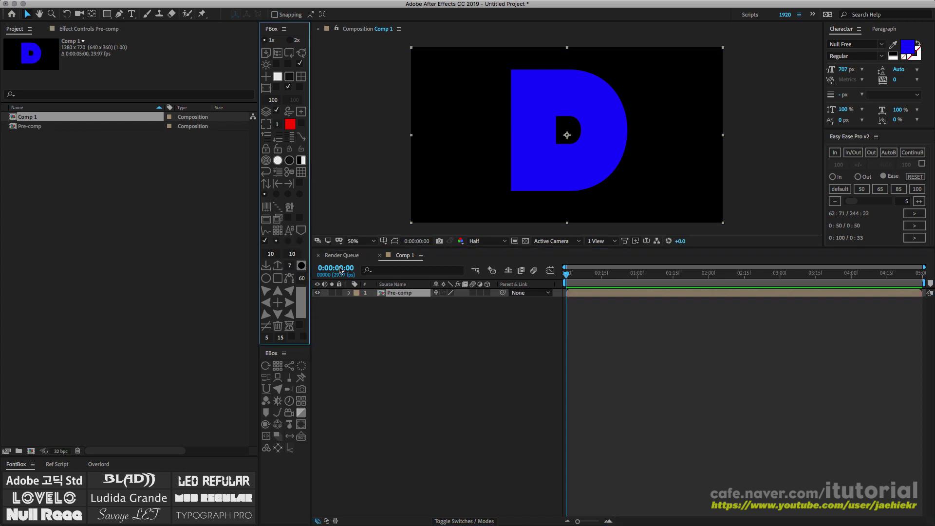
# Inside Pre-comp, key the D's Position at 0:00:01:14 and off-screen left at 0:00.
pyautogui.click(394, 321)
pyautogui.click(390, 294)
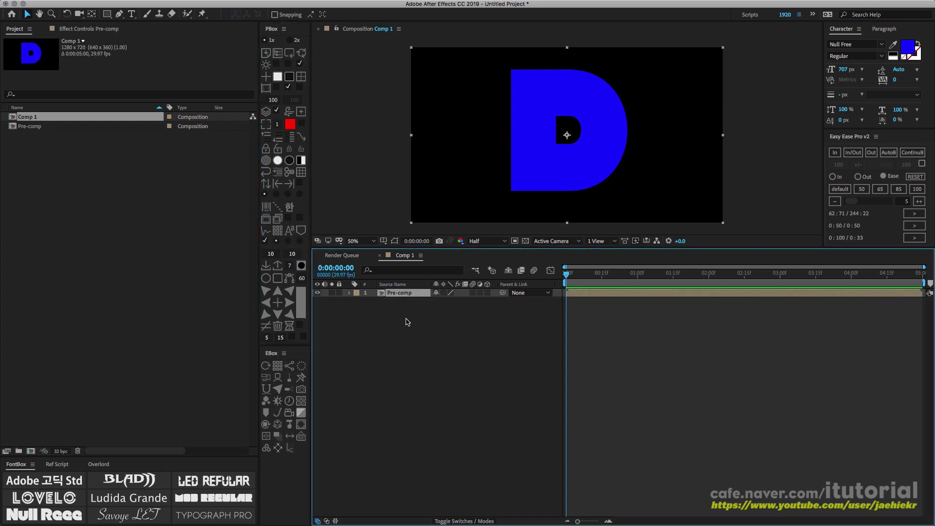
pyautogui.doubleClick(401, 294)
pyautogui.click(398, 294)
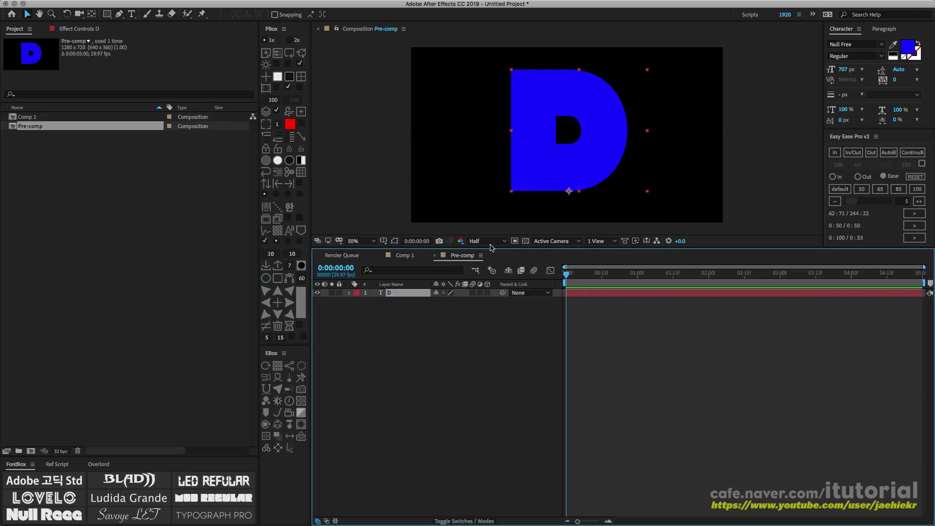
pyautogui.click(671, 277)
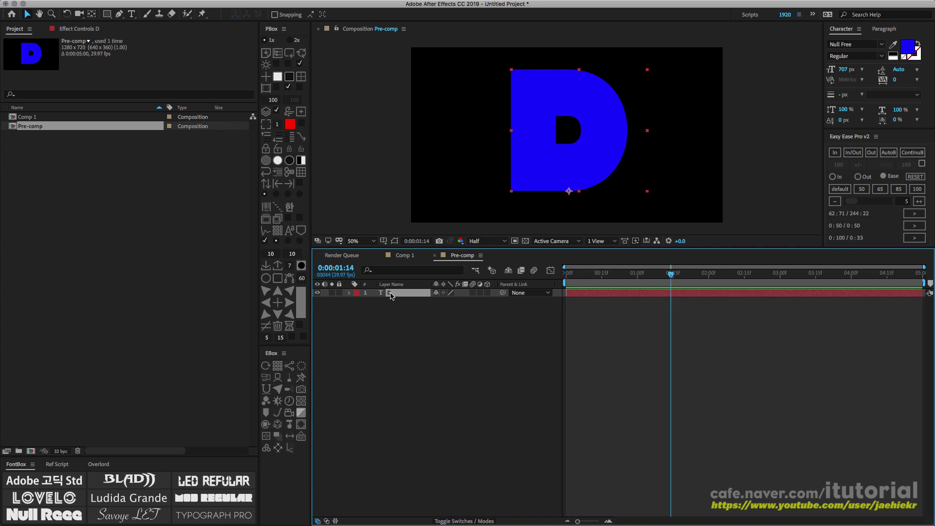
pyautogui.hotkey('alt', 'shift', 'p')
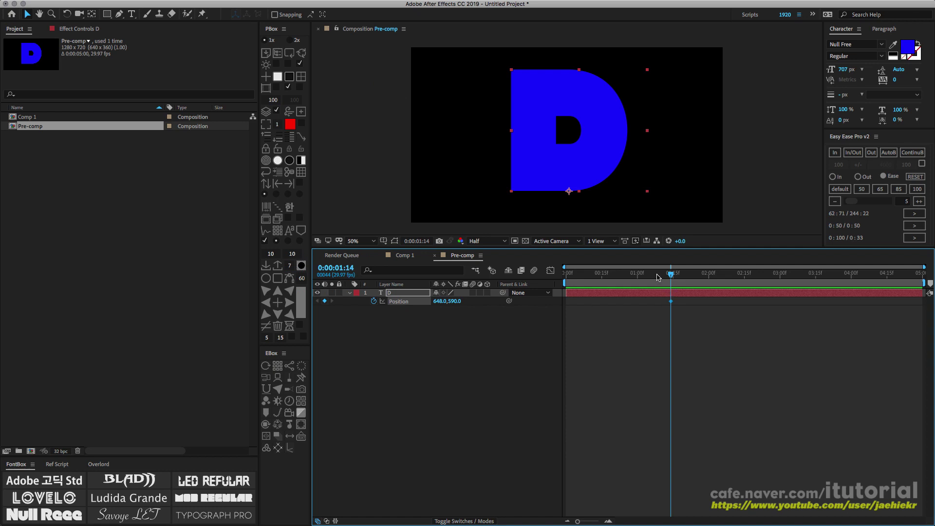
pyautogui.moveTo(657, 277); pyautogui.dragTo(565, 276)
pyautogui.moveTo(614, 143); pyautogui.dragTo(367, 142)
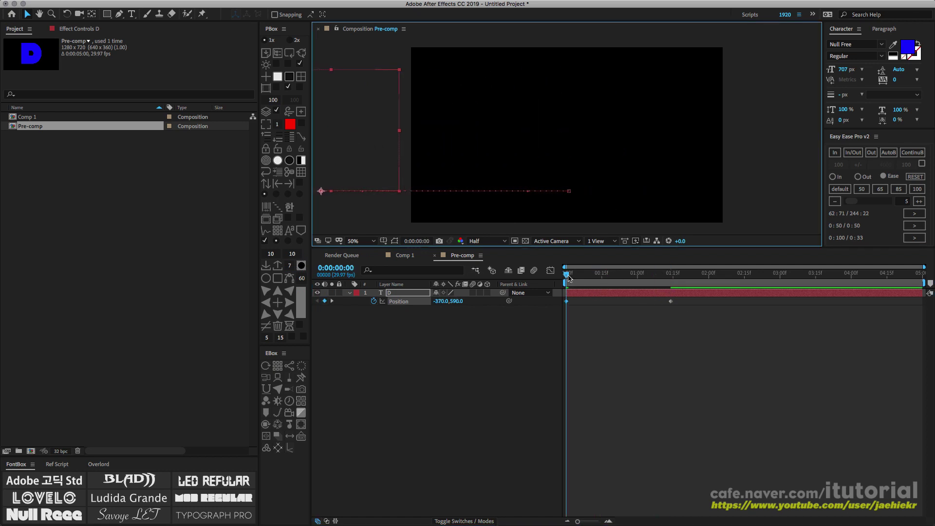
# Apply easy ease to both Position keyframes and preview the slide-in.
pyautogui.moveTo(568, 278); pyautogui.dragTo(577, 277)
pyautogui.click(604, 315)
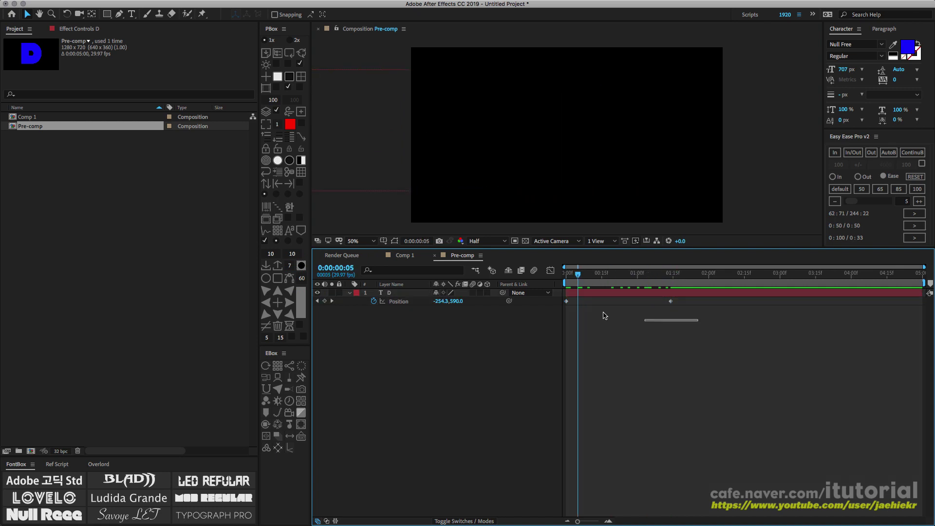
pyautogui.moveTo(701, 316); pyautogui.dragTo(558, 294)
pyautogui.click(839, 189)
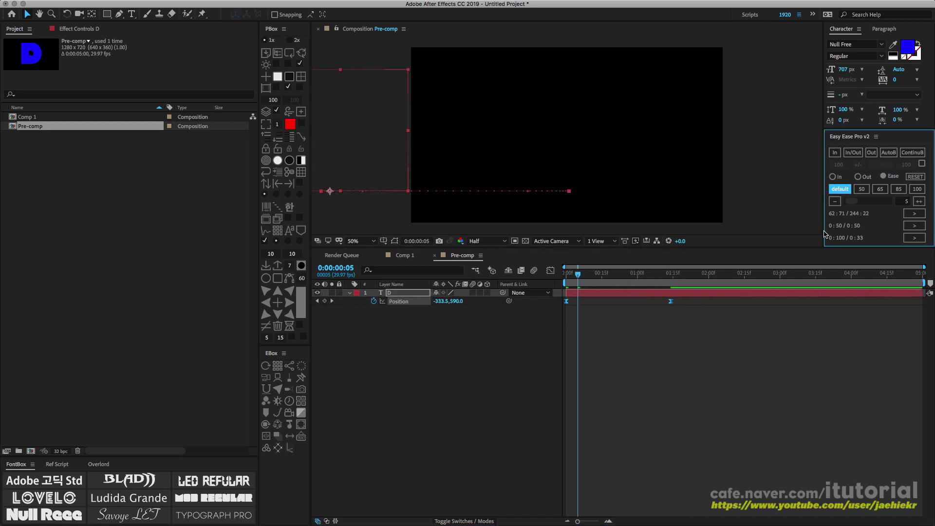
pyautogui.moveTo(583, 279); pyautogui.dragTo(681, 280)
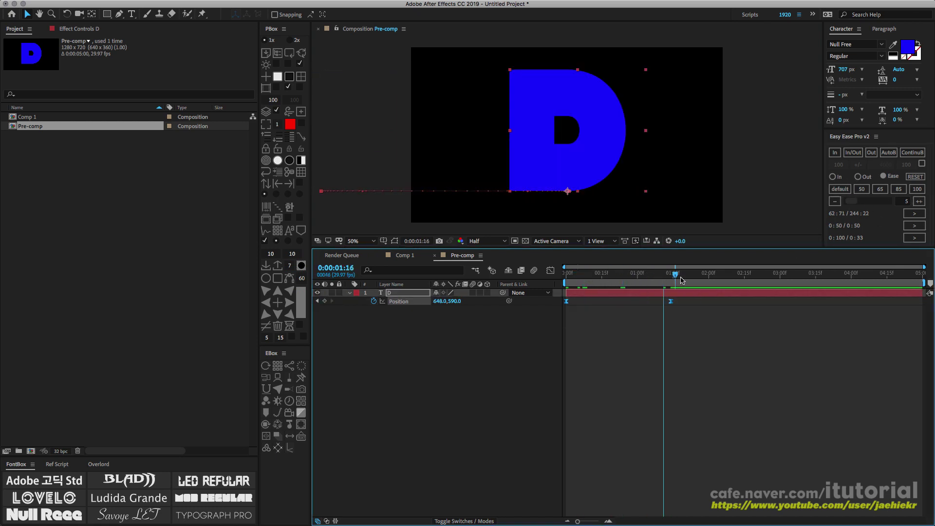
pyautogui.press('space')
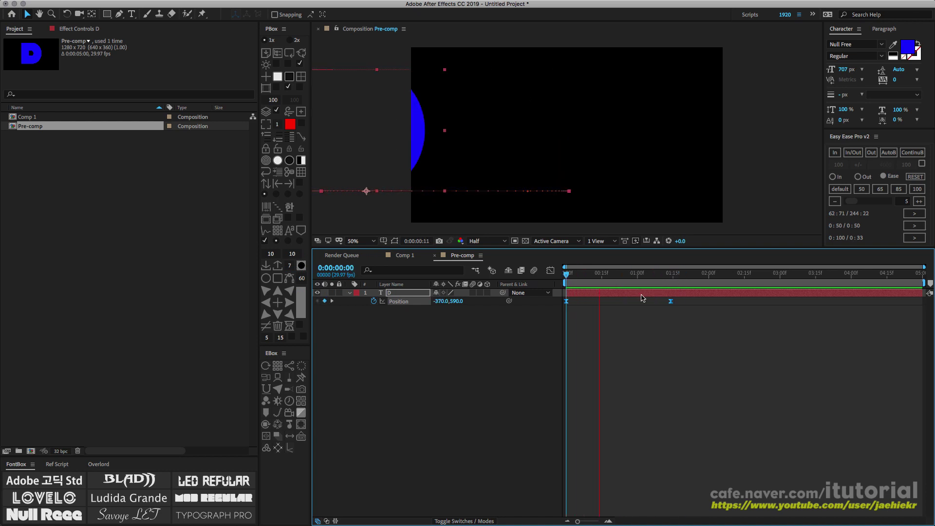
pyautogui.press('space')
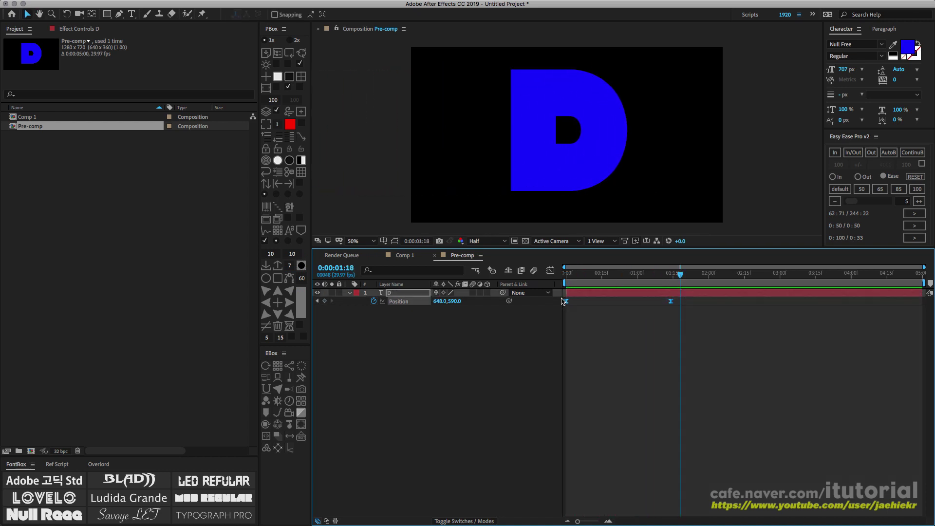
# Apply an easy ease preset to the keyframes and preview again from 0:00:01:09.
pyautogui.click(565, 301)
pyautogui.click(880, 188)
pyautogui.click(660, 273)
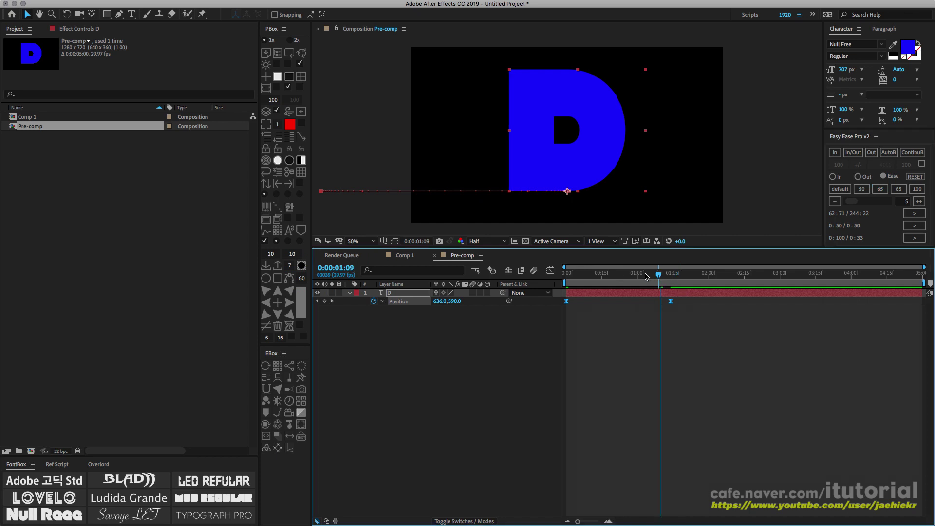
pyautogui.press('space')
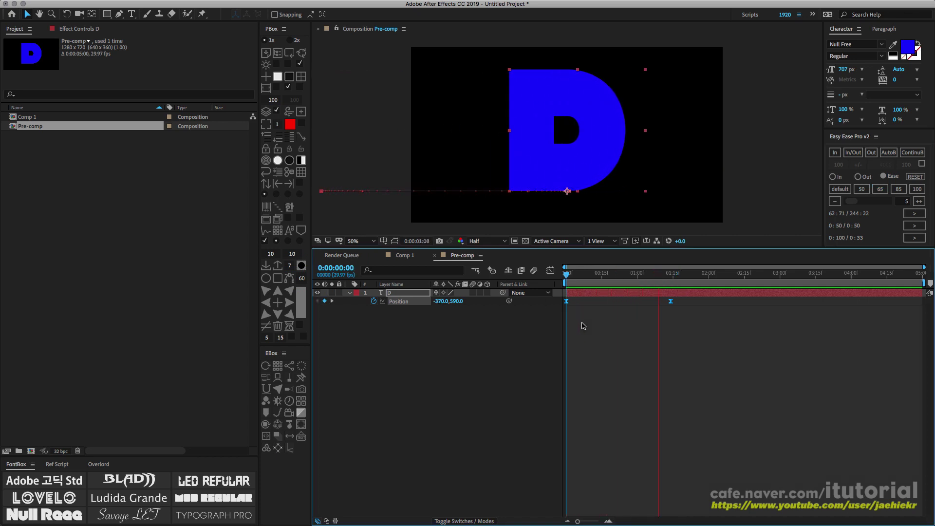
pyautogui.press('space')
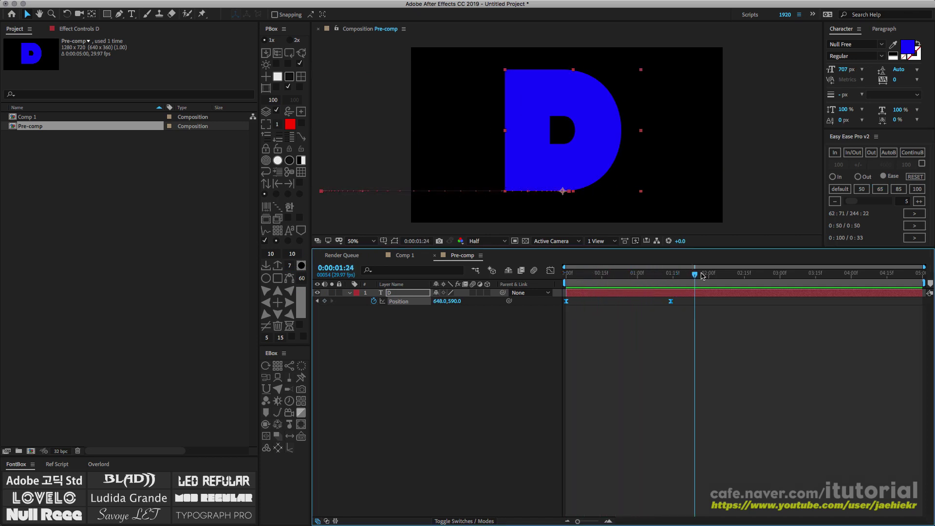
pyautogui.moveTo(652, 279); pyautogui.dragTo(566, 274)
# Return to Comp 1 and check the D's animation at 0:00:01:12.
pyautogui.click(404, 255)
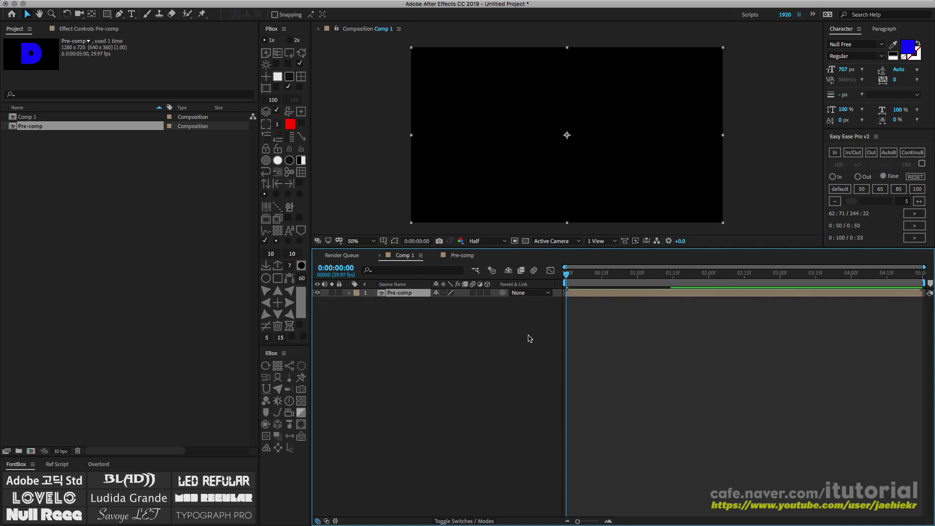
pyautogui.click(451, 320)
pyautogui.click(413, 296)
pyautogui.moveTo(618, 275); pyautogui.dragTo(666, 277)
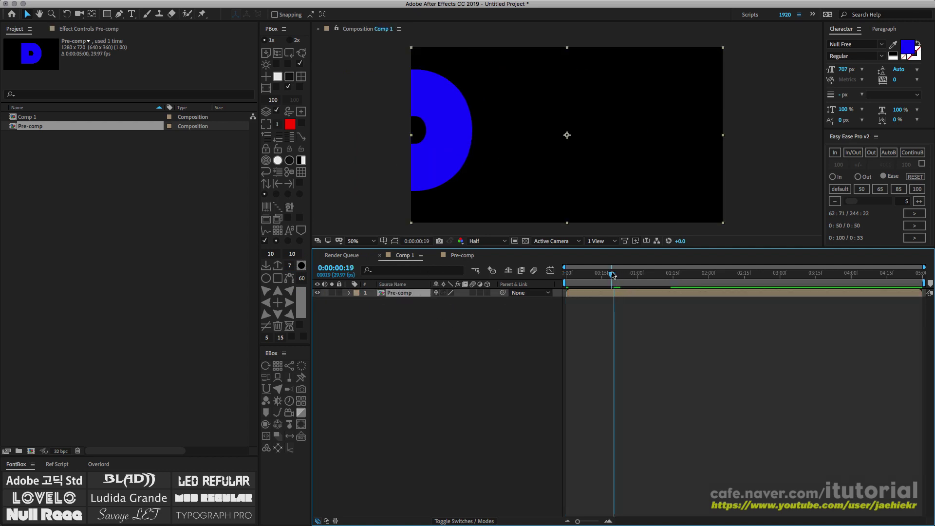
pyautogui.click(417, 327)
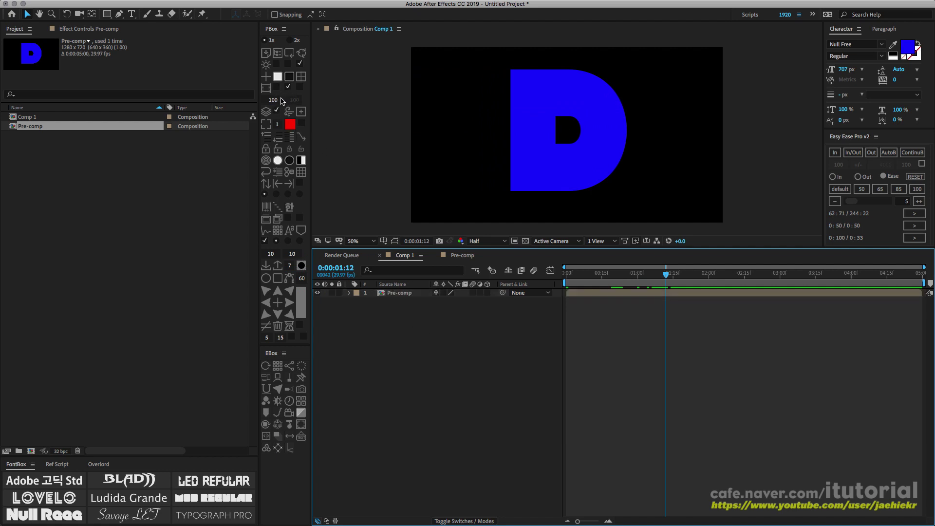
# Create a 1280×50 white solid and move it to the top edge of the frame.
pyautogui.rightClick(398, 328)
pyautogui.moveTo(419, 334)
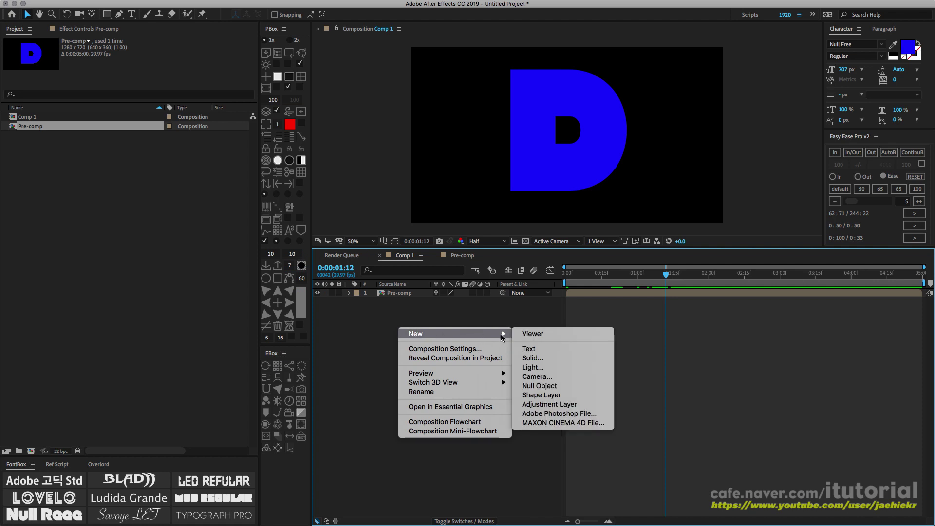
pyautogui.click(531, 358)
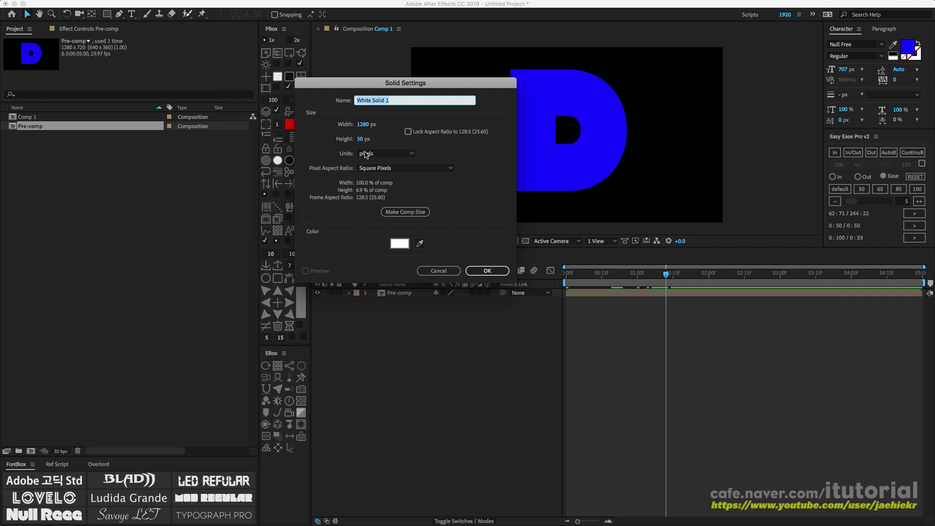
pyautogui.click(493, 273)
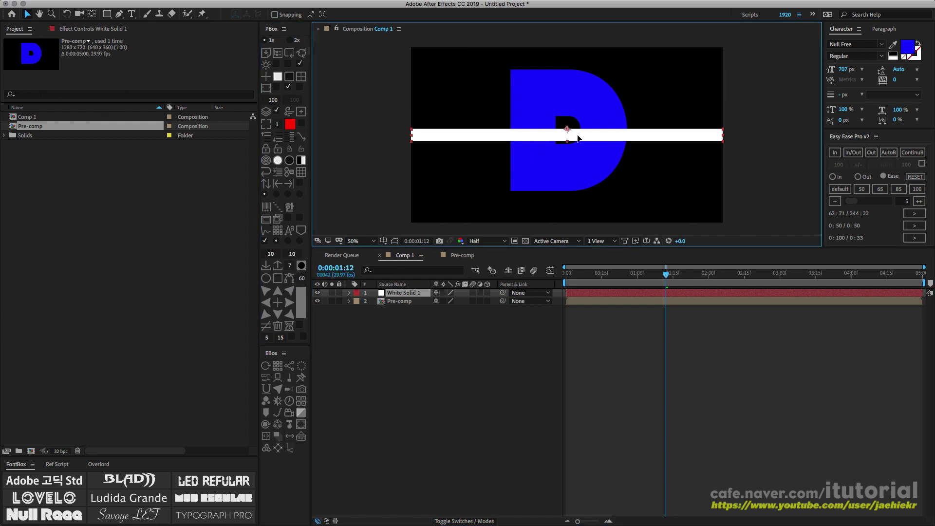
pyautogui.moveTo(578, 129); pyautogui.dragTo(579, 61)
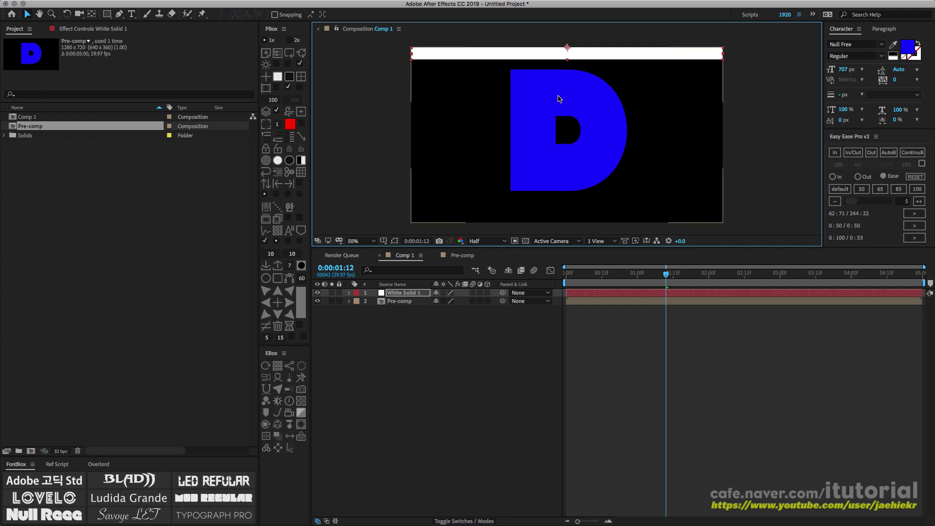
pyautogui.click(400, 294)
# Duplicate the white strip and distribute all strips evenly along the vertical axis.
pyautogui.hotkey('ctrl', 'd')
pyautogui.hotkey('ctrl', 'd')
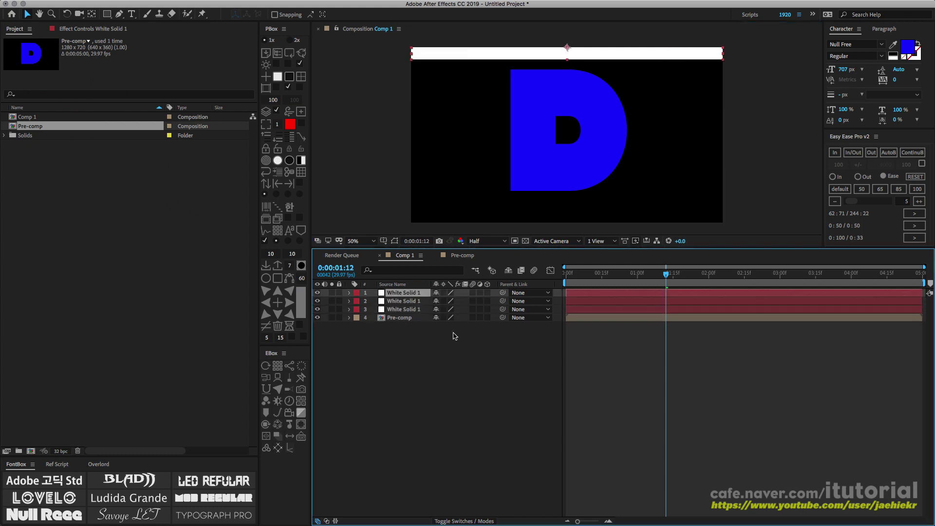
pyautogui.hotkey('ctrl', 'd')
pyautogui.hotkey('ctrl', 'd')
pyautogui.hotkey('ctrl', 'd')
pyautogui.hotkey('ctrl', 'd')
pyautogui.hotkey('ctrl', 'd')
pyautogui.hotkey('ctrl', 'd')
pyautogui.hotkey('ctrl', 'd')
pyautogui.hotkey('ctrl', 'd')
pyautogui.hotkey('ctrl', 'd')
pyautogui.hotkey('ctrl', 'd')
pyautogui.hotkey('ctrl', 'd')
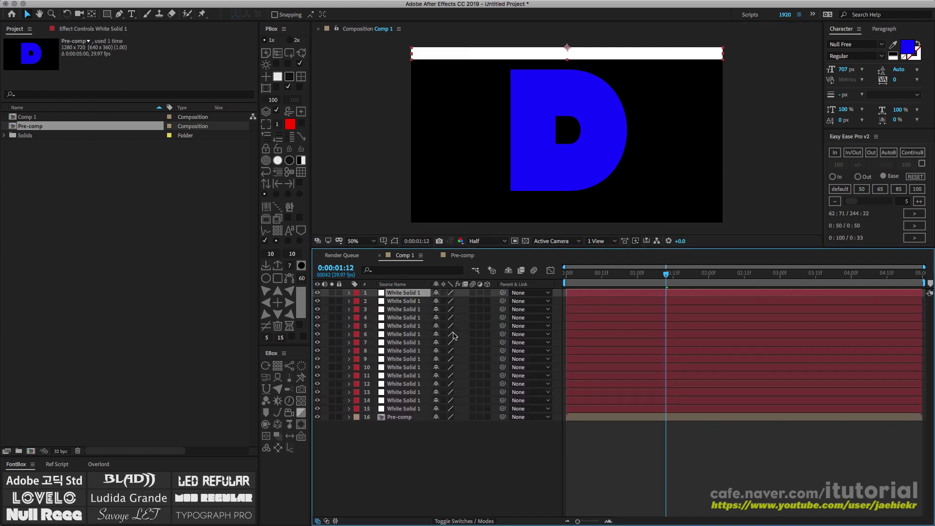
pyautogui.keyDown('shift'); pyautogui.click(419, 409); pyautogui.keyUp('shift')
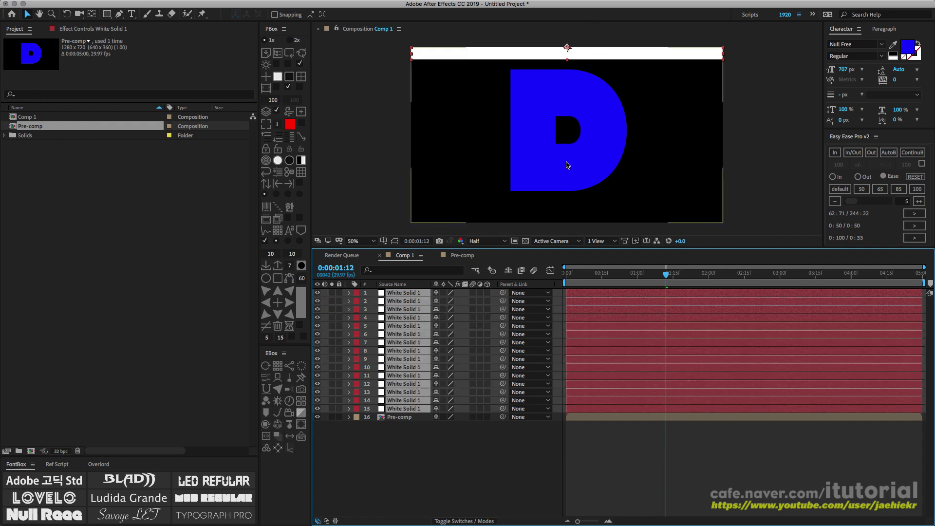
pyautogui.click(278, 231)
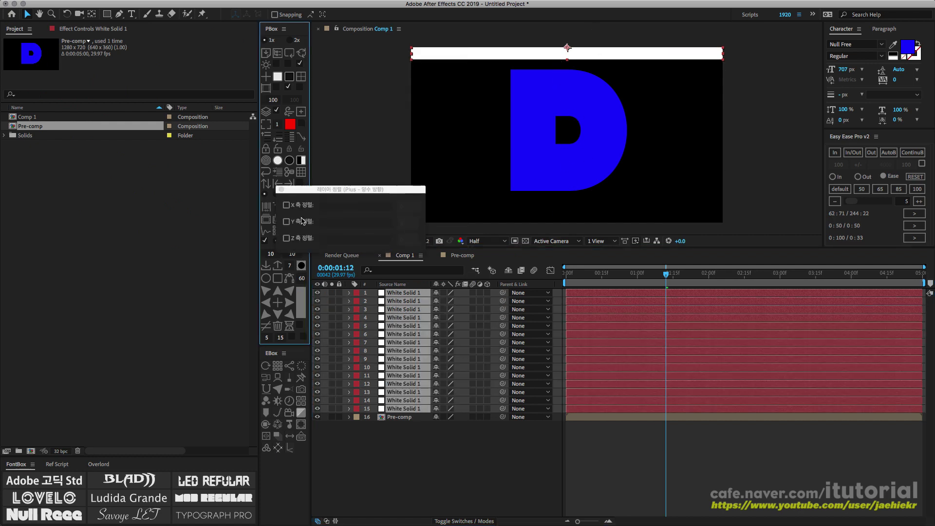
pyautogui.click(287, 222)
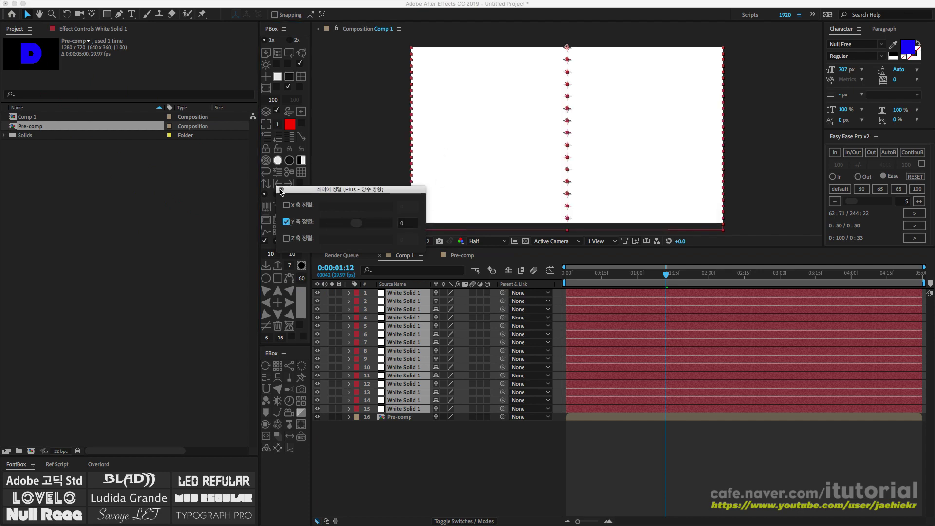
pyautogui.click(281, 191)
pyautogui.press(',')
pyautogui.press('.')
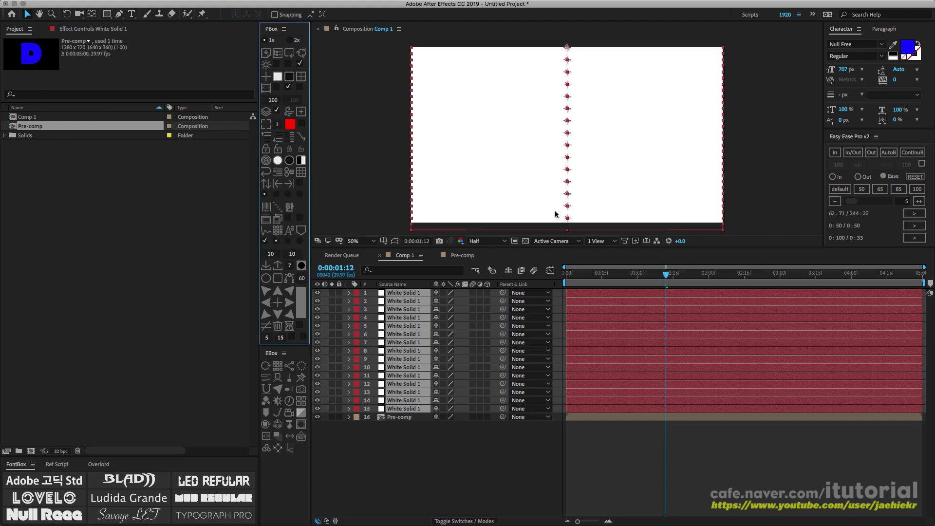
# Delete the extra bottom strip, leaving 14 white strips, then select Pre-comp.
pyautogui.click(716, 225)
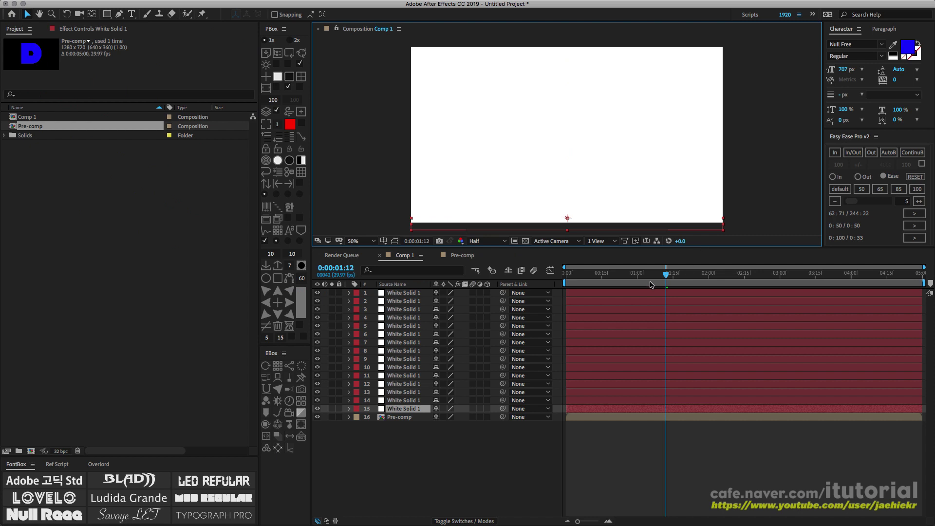
pyautogui.press('Delete')
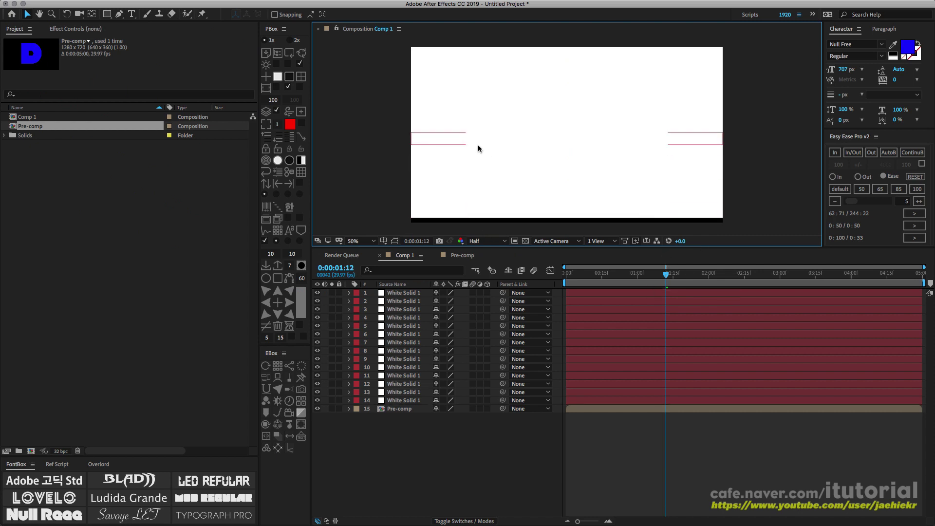
pyautogui.click(404, 401)
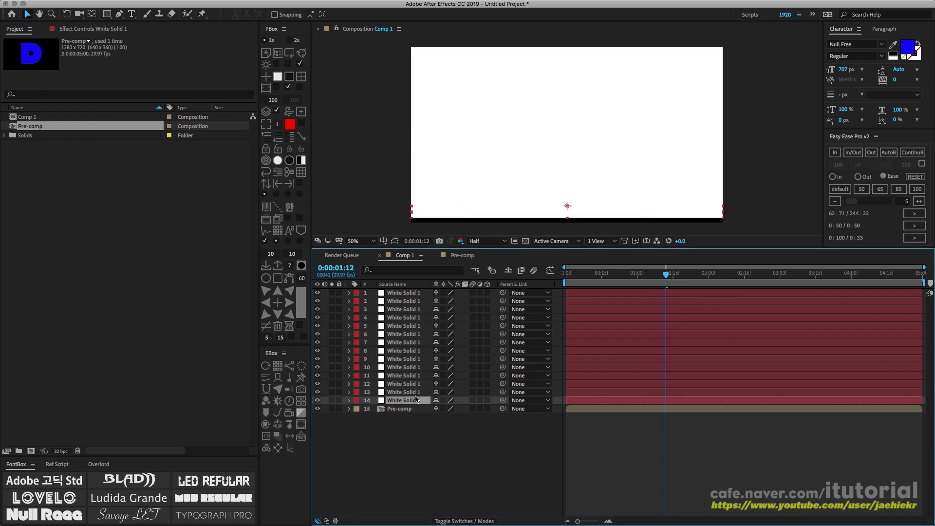
pyautogui.keyDown('shift'); pyautogui.click(412, 294); pyautogui.keyUp('shift')
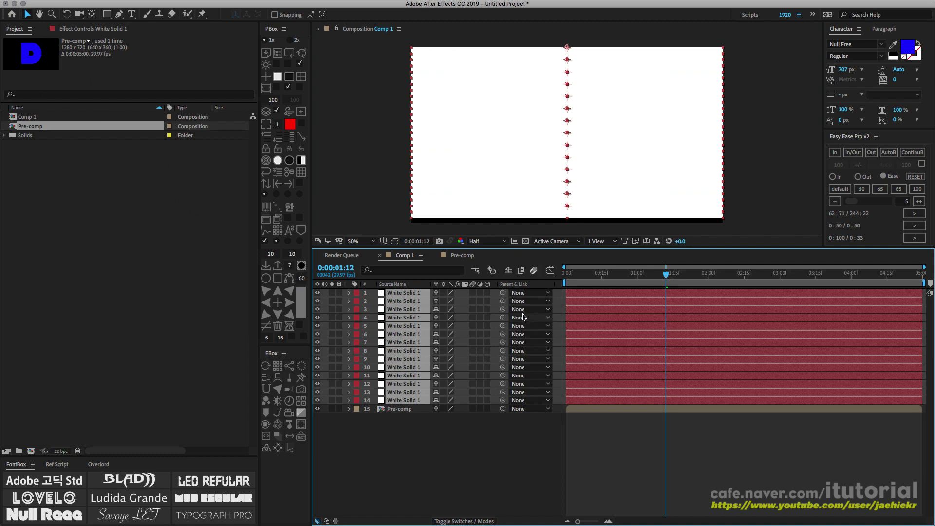
pyautogui.click(413, 447)
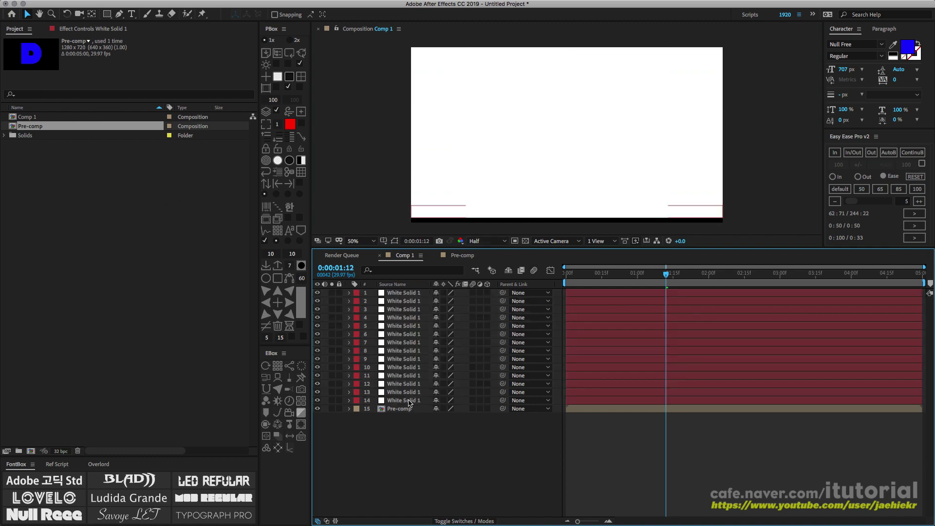
pyautogui.click(409, 402)
pyautogui.click(414, 294)
pyautogui.click(421, 443)
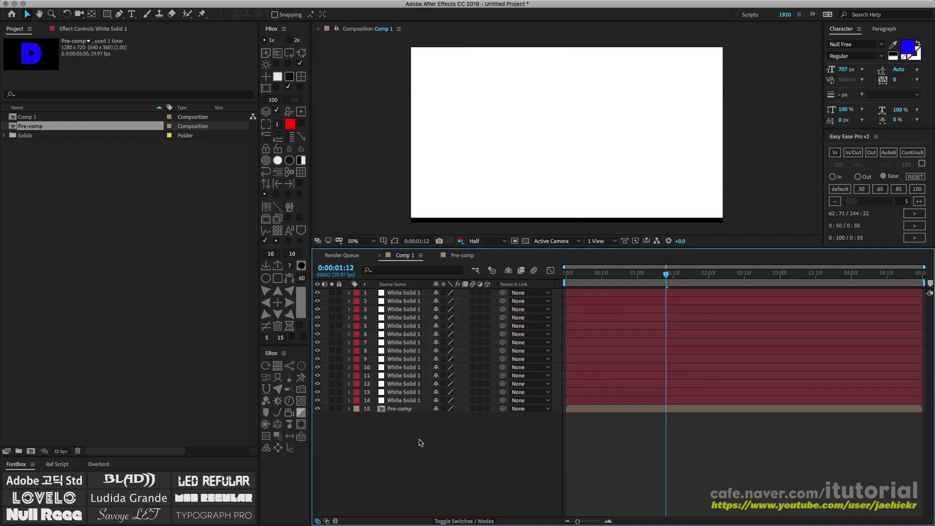
pyautogui.click(398, 409)
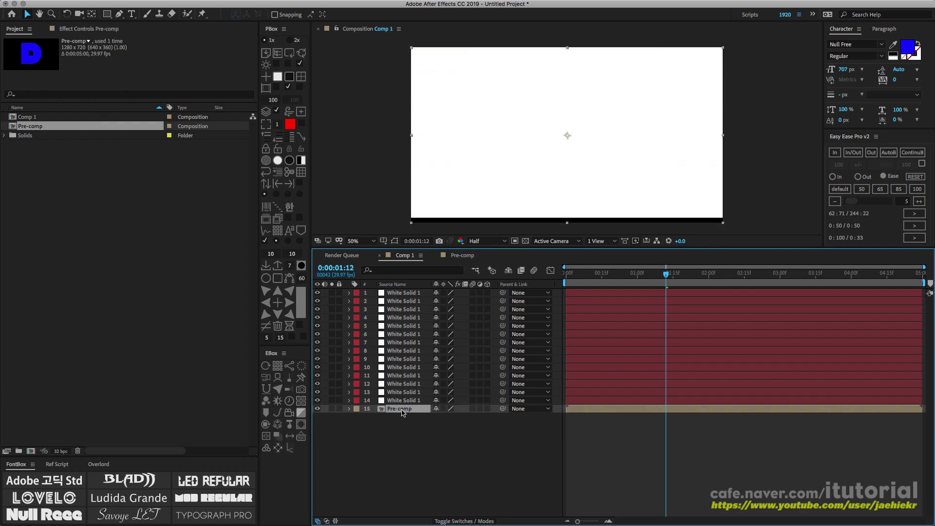
# Show the Modes columns and give the bottom two strips Pre-comp alpha mattes.
pyautogui.moveTo(402, 411); pyautogui.dragTo(388, 405)
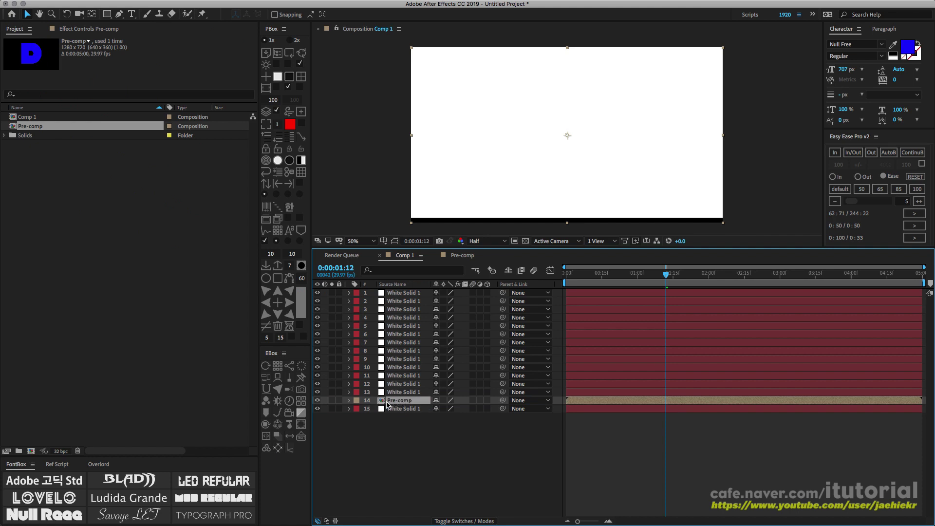
pyautogui.click(485, 521)
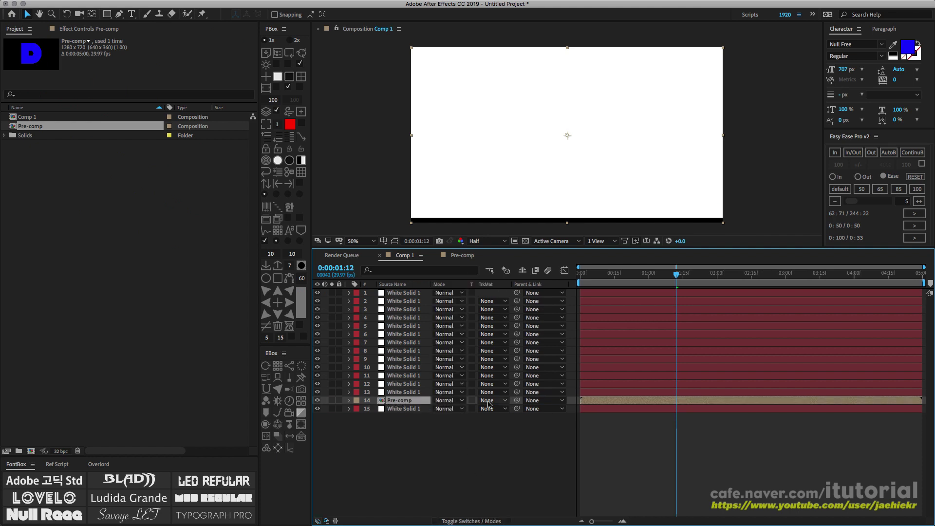
pyautogui.click(492, 409)
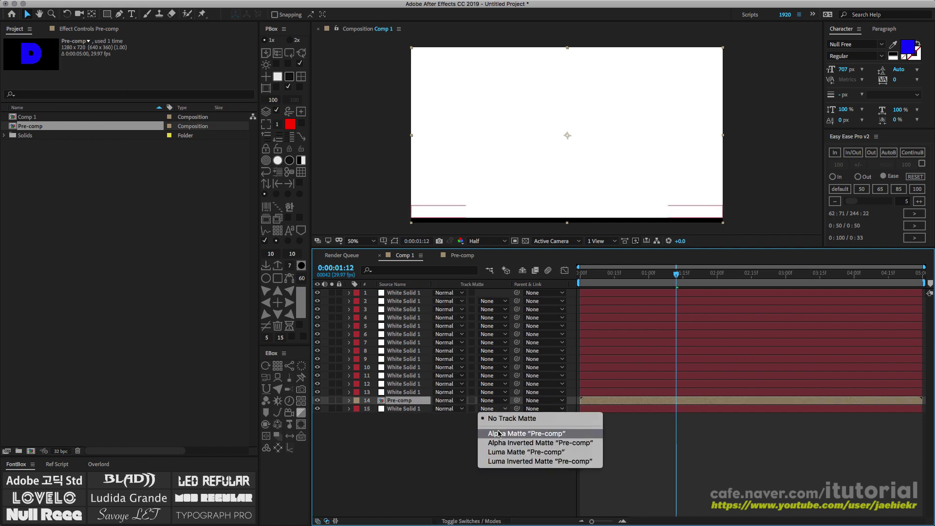
pyautogui.click(497, 434)
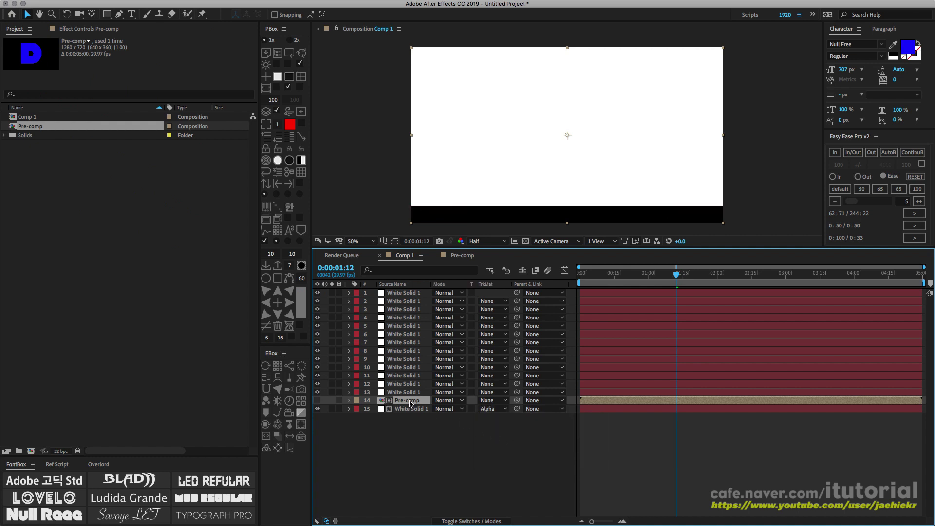
pyautogui.hotkey('ctrl', 'd')
pyautogui.moveTo(408, 400); pyautogui.dragTo(407, 393)
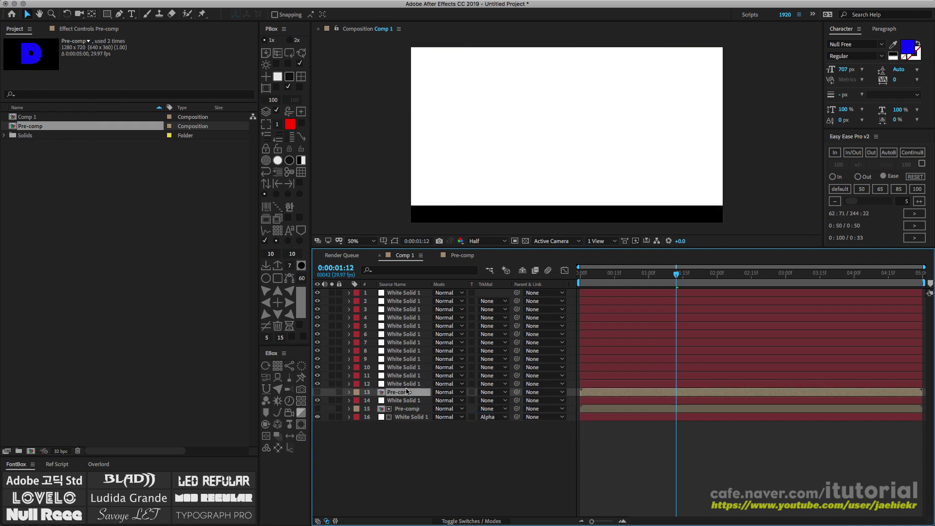
pyautogui.click(499, 401)
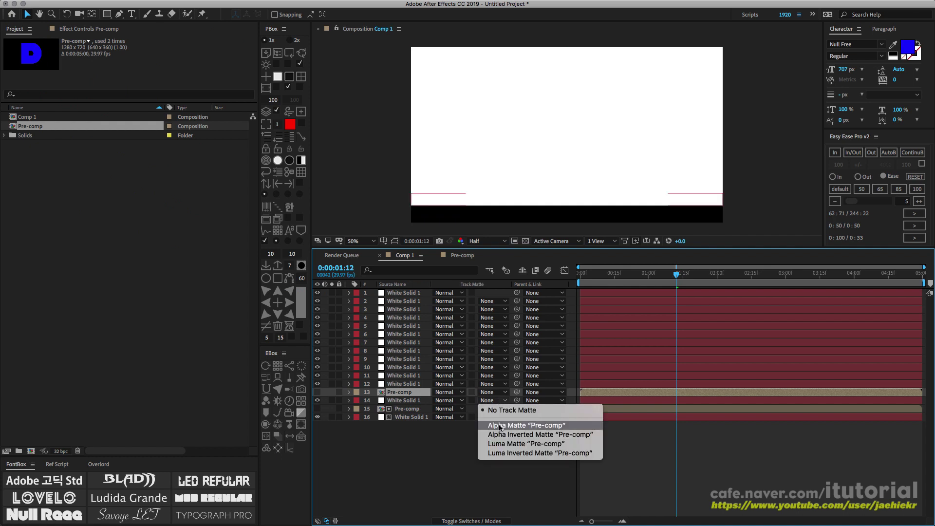
pyautogui.click(501, 420)
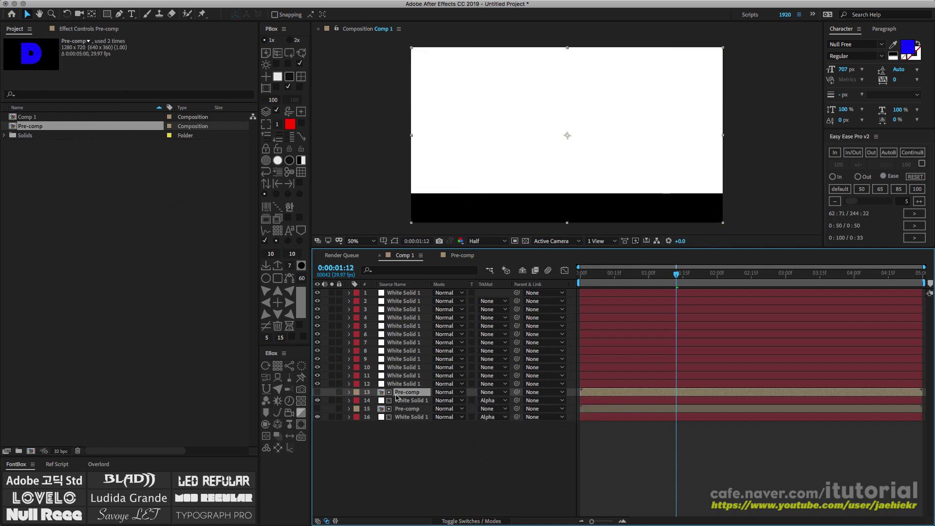
# Matte layer 9's strip with another Pre-comp copy, then remove the copy and send Pre-comp to the bottom.
pyautogui.hotkey('ctrl', 'd')
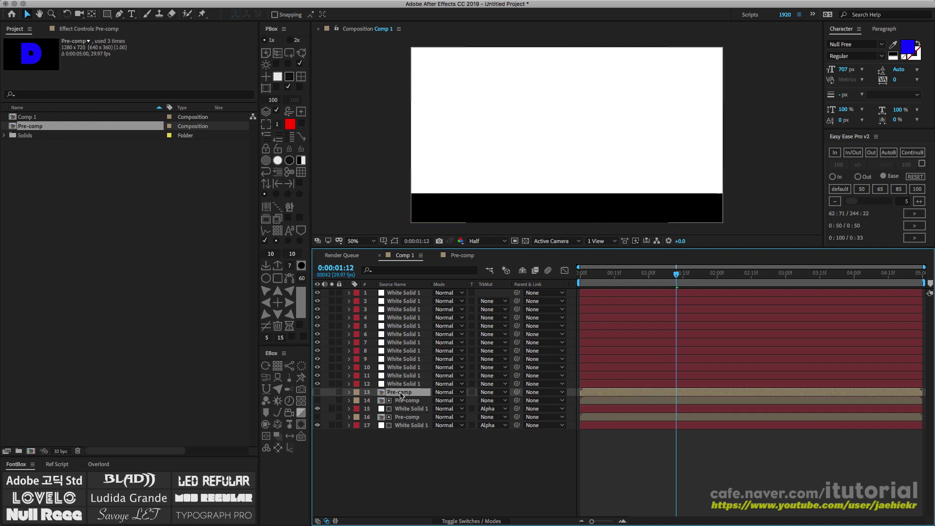
pyautogui.moveTo(399, 392)
pyautogui.mouseDown()
pyautogui.moveTo(409, 343)
pyautogui.moveTo(412, 352)
pyautogui.mouseUp()
pyautogui.click(501, 359)
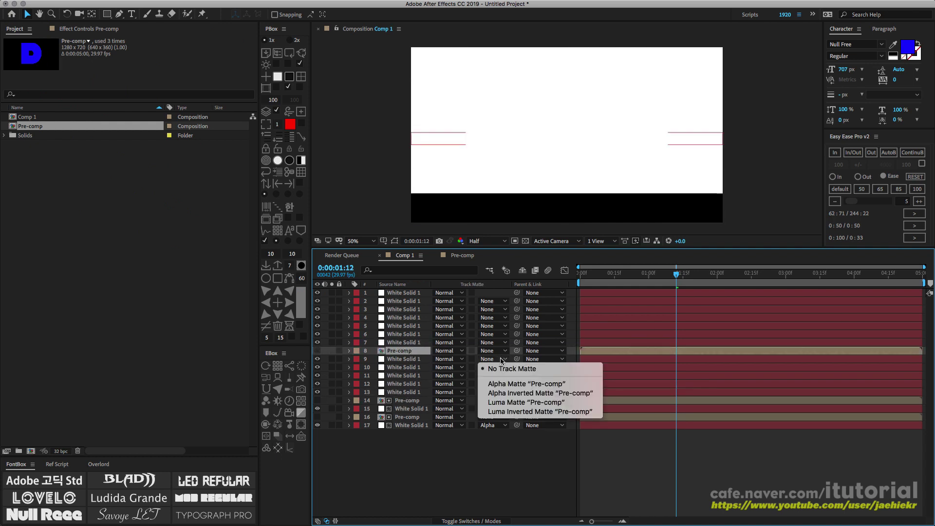
pyautogui.click(507, 383)
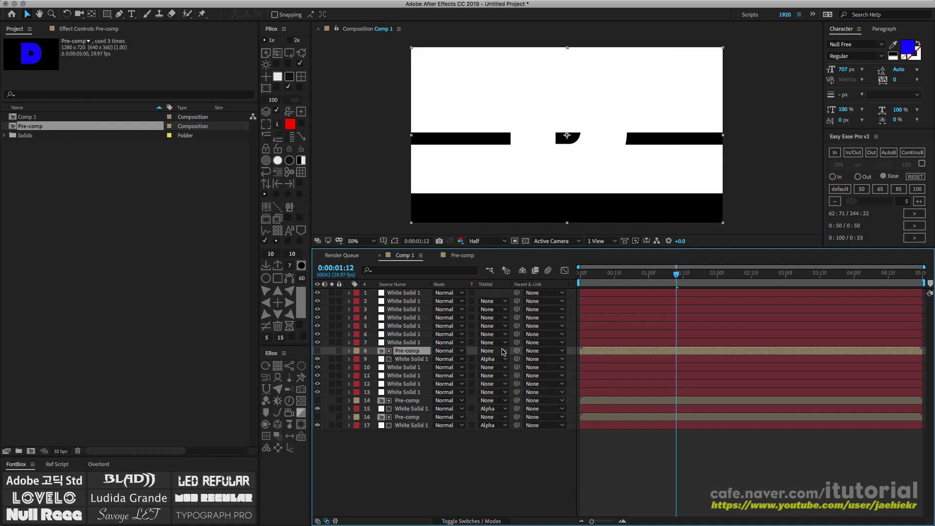
pyautogui.press('Delete')
pyautogui.press('Delete')
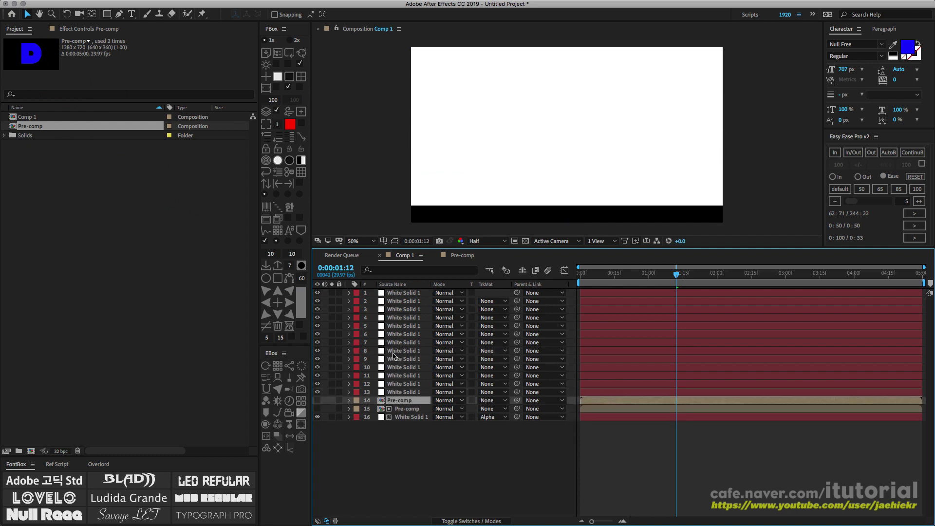
pyautogui.hotkey('ctrl', '[')
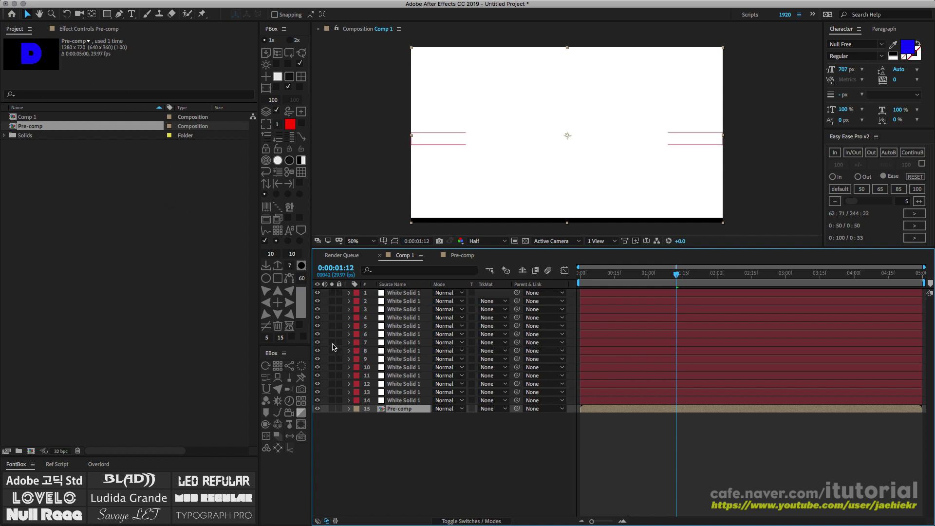
pyautogui.click(332, 342)
pyautogui.click(398, 344)
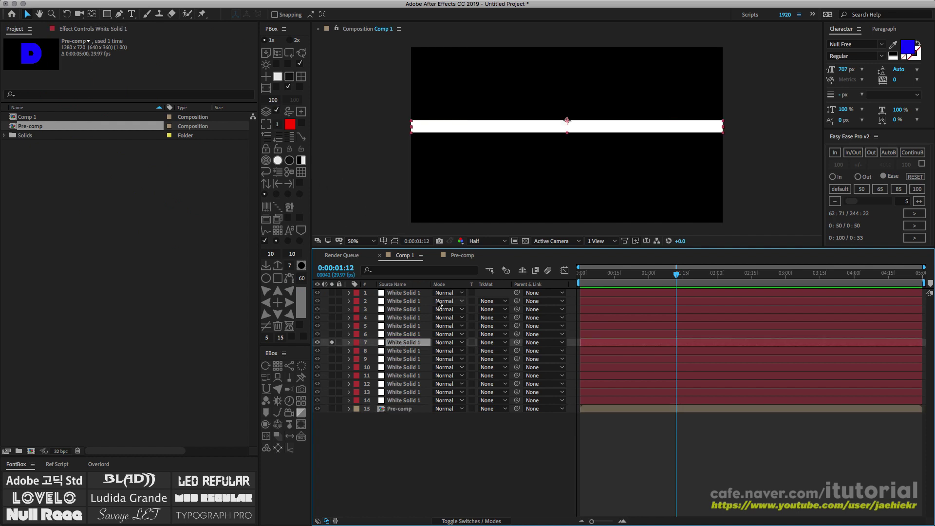
pyautogui.rightClick(398, 346)
pyautogui.press('Escape')
pyautogui.hotkey('ctrl', 'space')
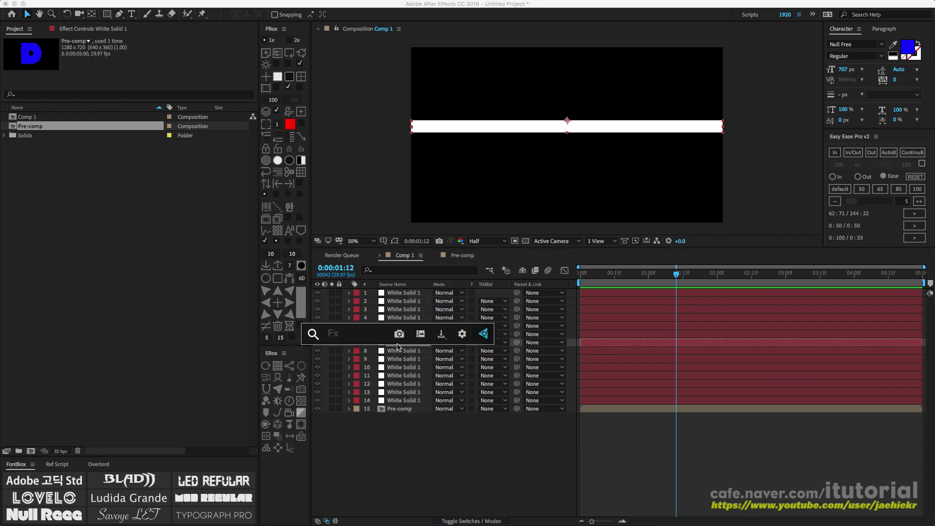
pyautogui.write('set')
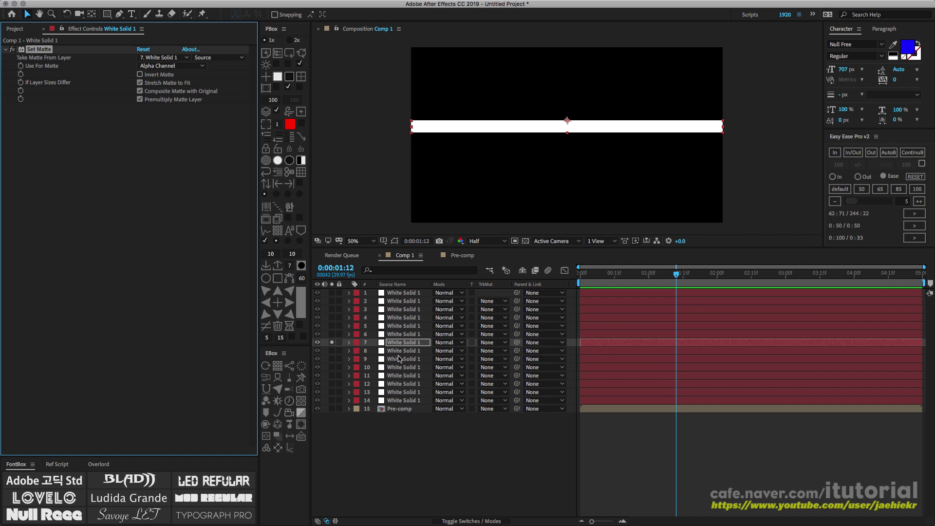
pyautogui.click(180, 58)
pyautogui.click(190, 212)
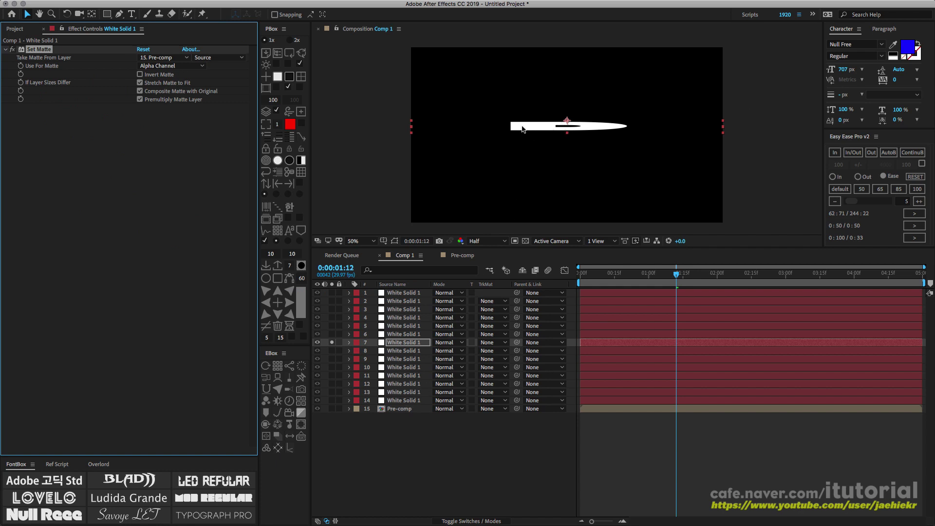
pyautogui.click(141, 83)
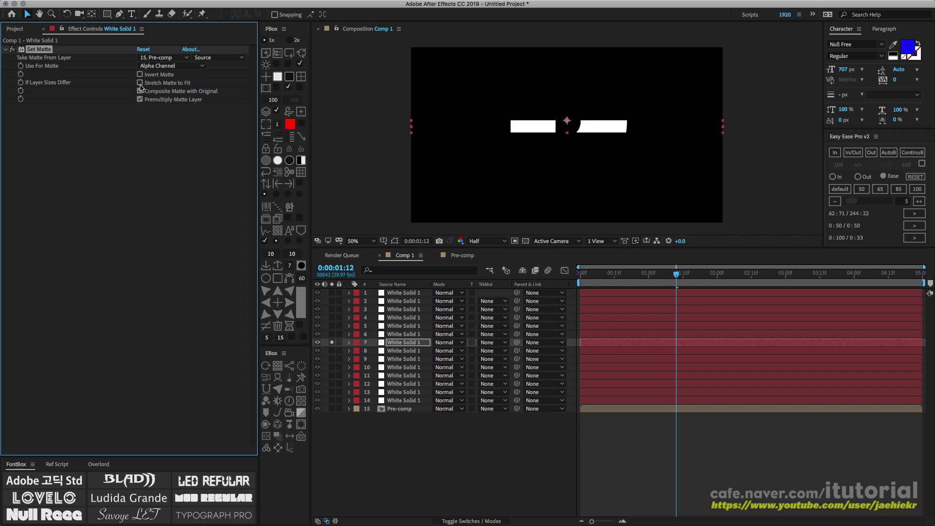
pyautogui.click(140, 82)
pyautogui.click(140, 83)
pyautogui.click(141, 83)
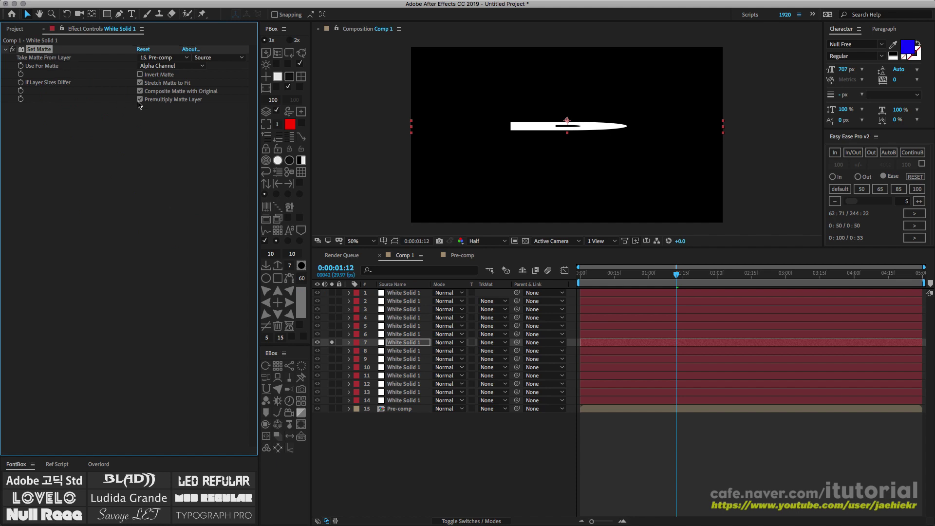
pyautogui.press('Delete')
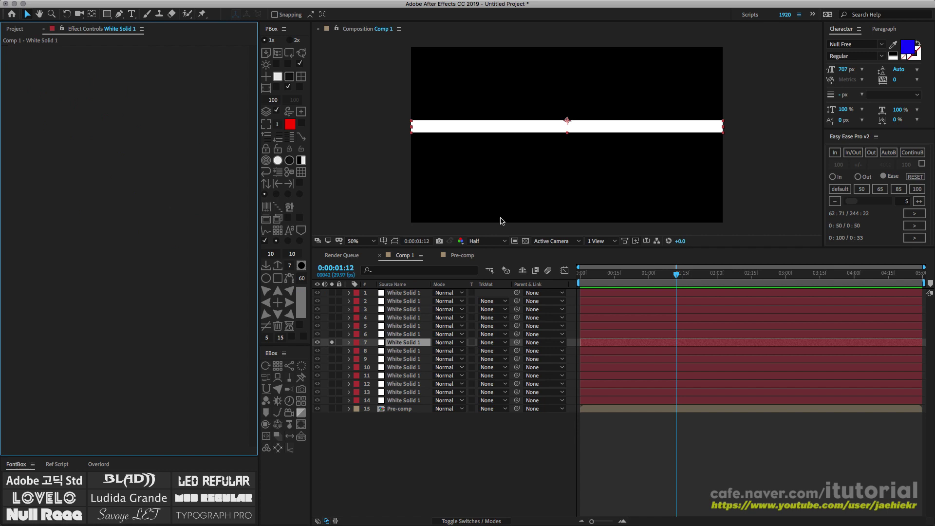
# Unsolo layer 7 and select all 14 white solids.
pyautogui.click(331, 343)
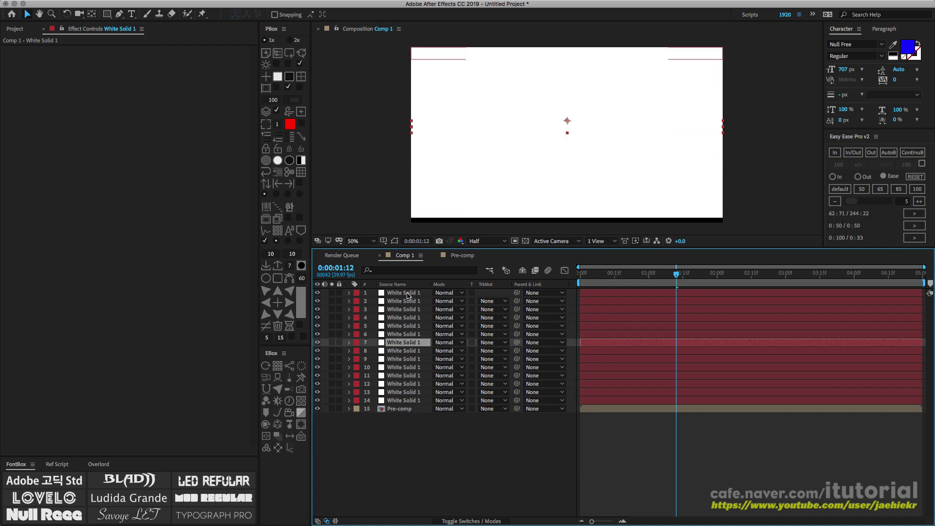
pyautogui.press('KP_1')
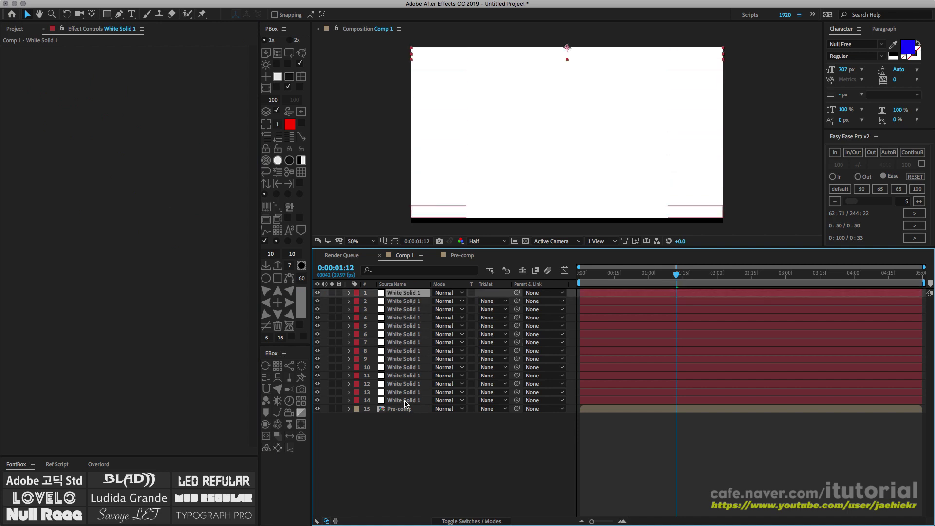
pyautogui.keyDown('shift'); pyautogui.click(404, 400); pyautogui.keyUp('shift')
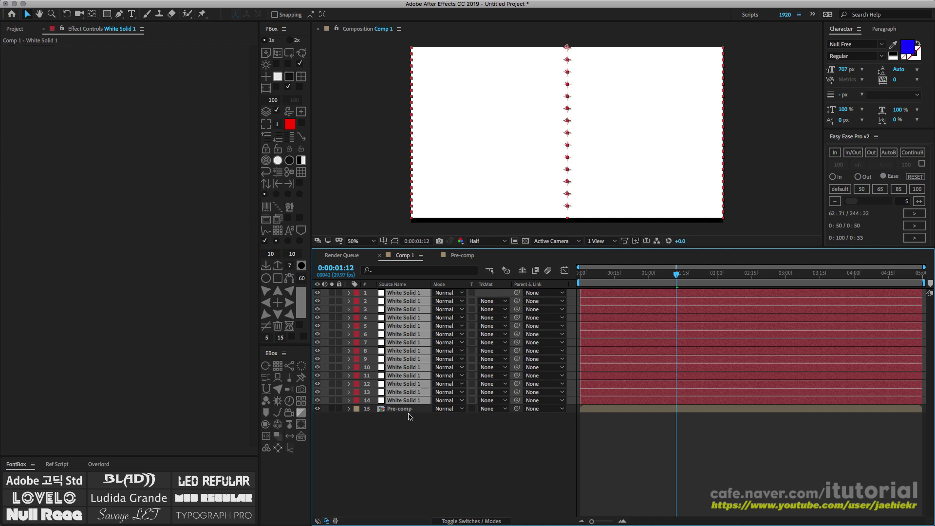
# In Multiply Track Matte, pick Pre-comp as the layer to duplicate with Alpha Matte.
pyautogui.click(301, 266)
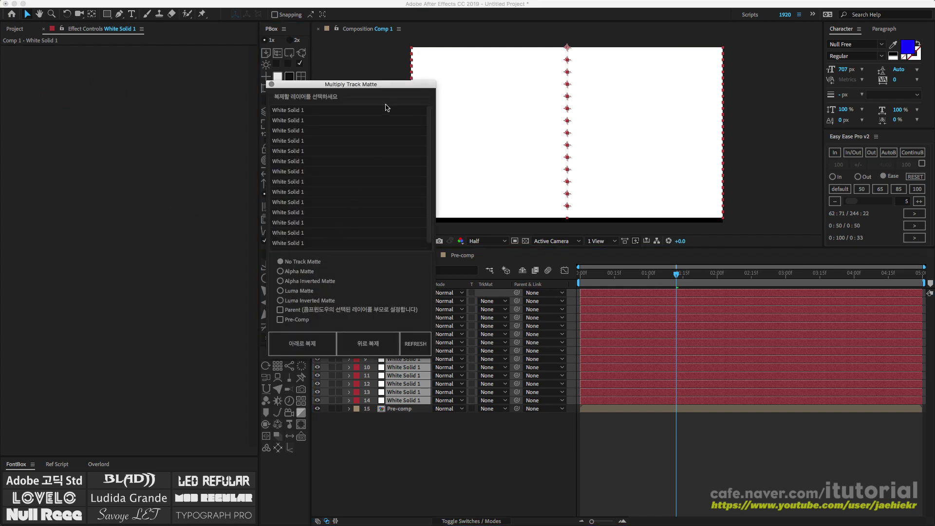
pyautogui.moveTo(378, 87); pyautogui.dragTo(169, 119)
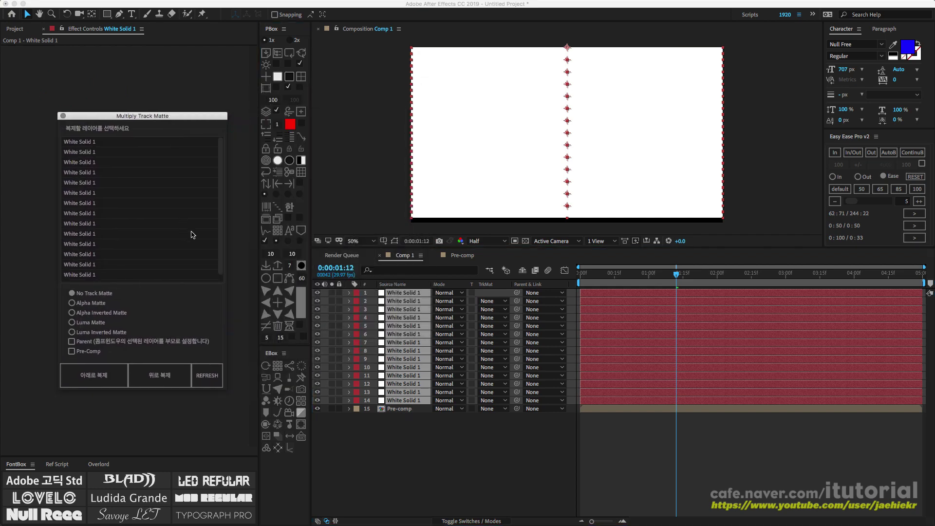
pyautogui.scroll(-1, 151, 252)
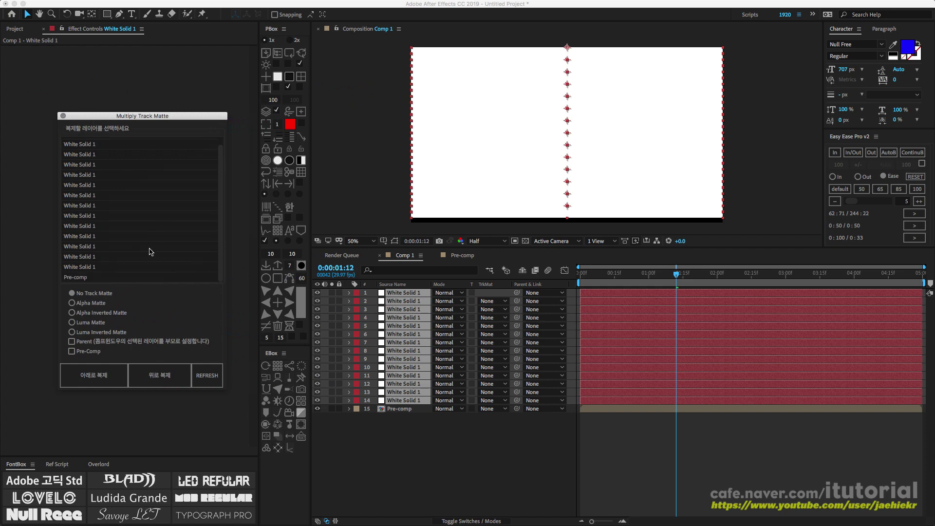
pyautogui.click(81, 278)
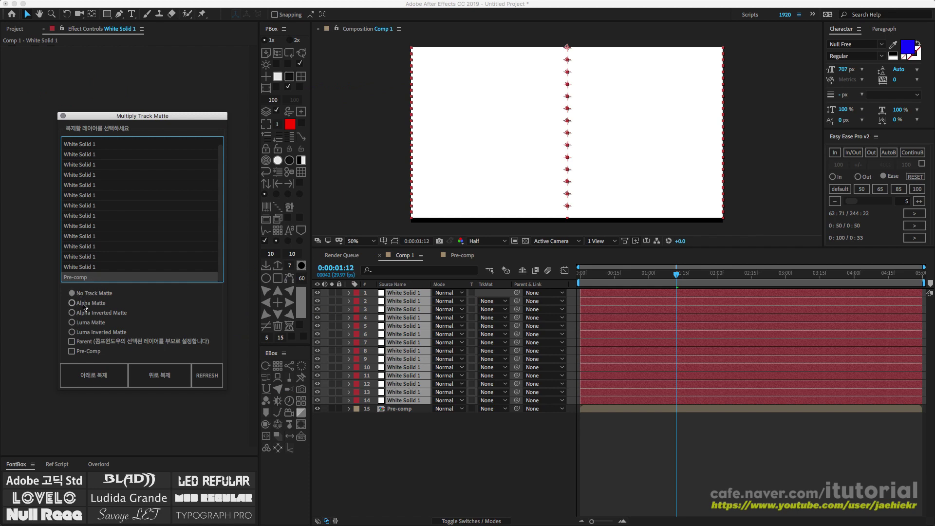
pyautogui.click(73, 304)
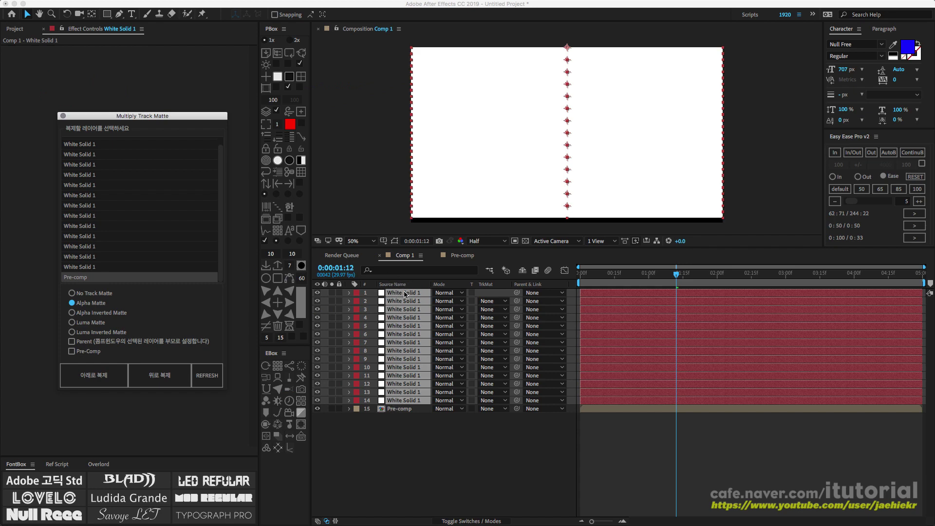
# Duplicate Pre-comp above each solid as its alpha matte and preview from 0:00:00:15.
pyautogui.click(160, 379)
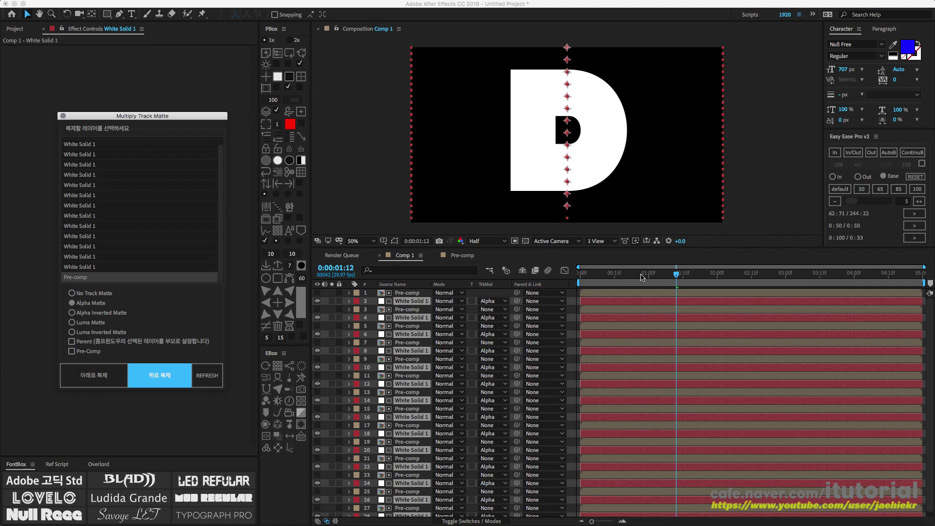
pyautogui.click(615, 274)
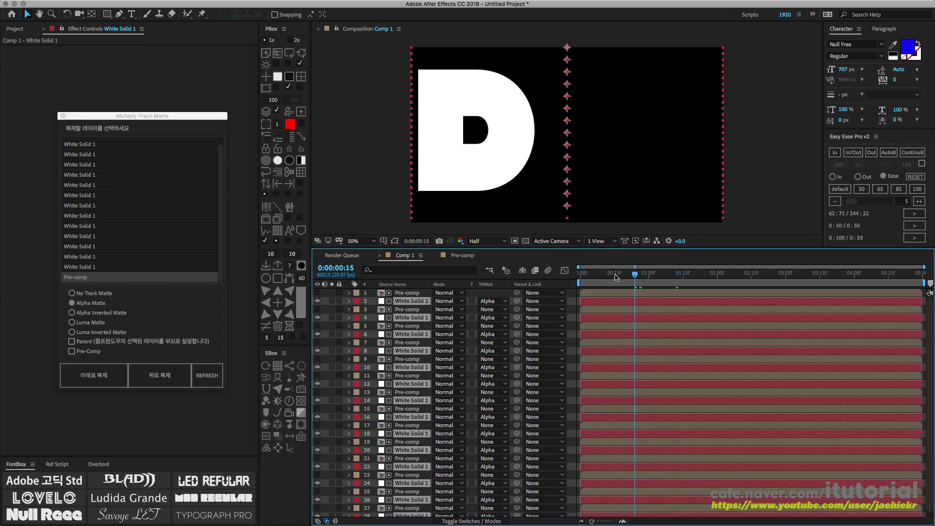
pyautogui.press('space')
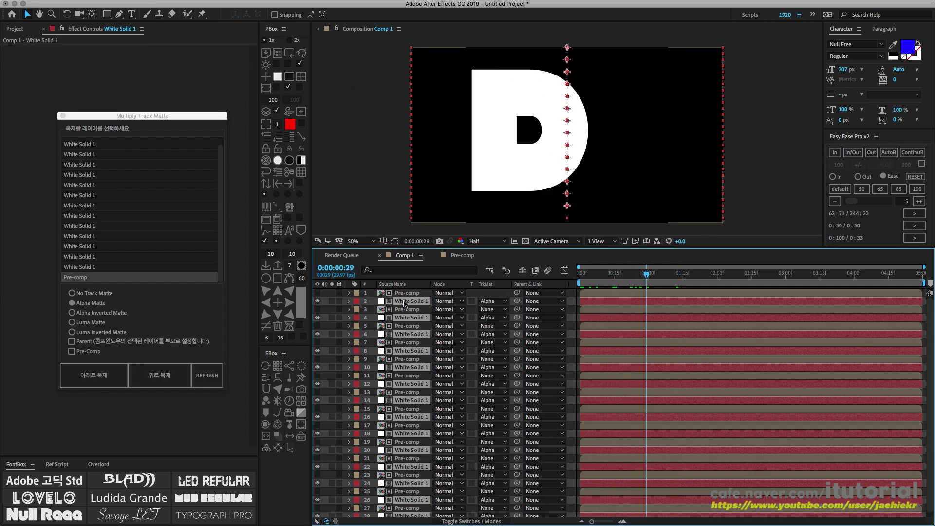
# Select all Pre-comp copies and stagger their start times with Layer Shift & Trim.
pyautogui.click(403, 294)
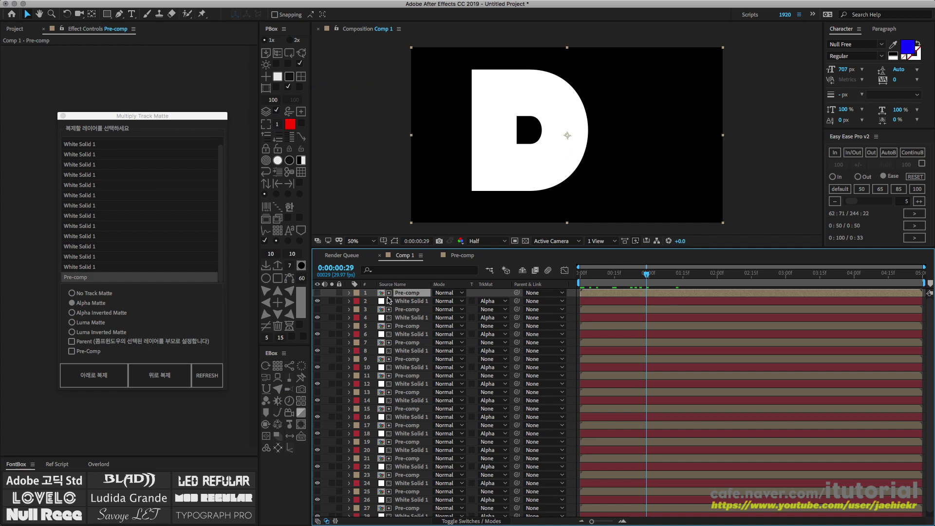
pyautogui.click(356, 292)
pyautogui.press('Escape')
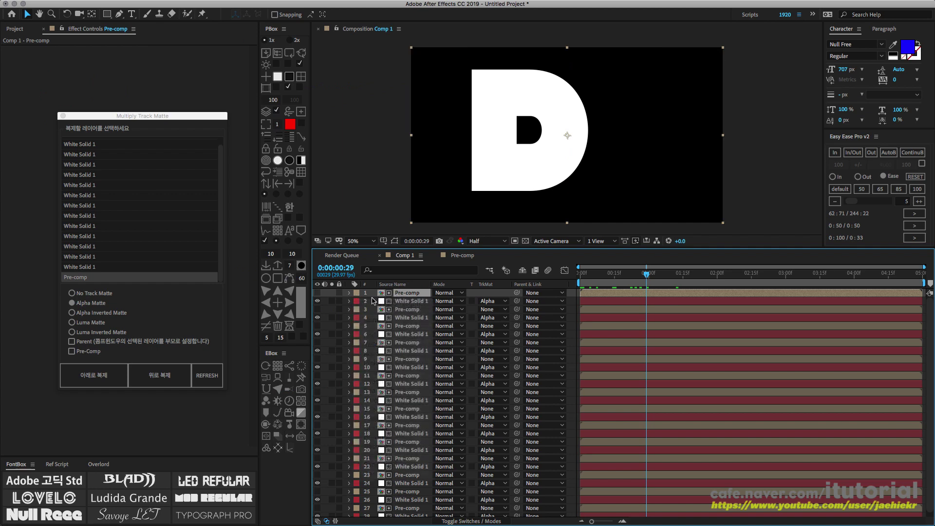
pyautogui.click(288, 173)
pyautogui.moveTo(374, 149); pyautogui.dragTo(396, 151)
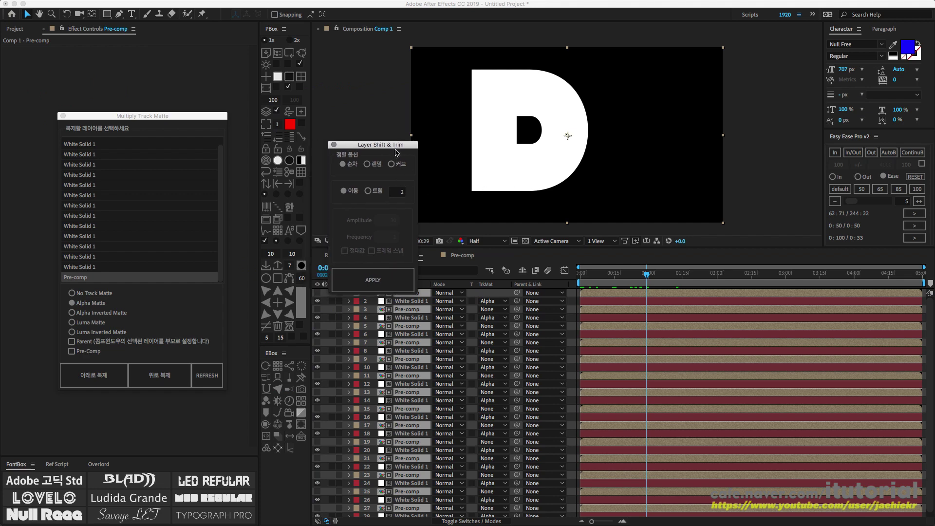
pyautogui.click(384, 280)
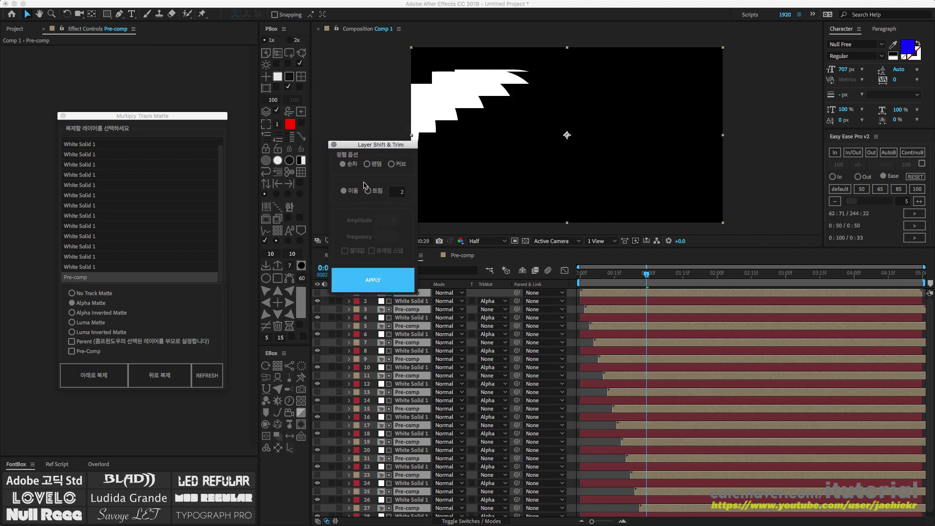
pyautogui.click(334, 145)
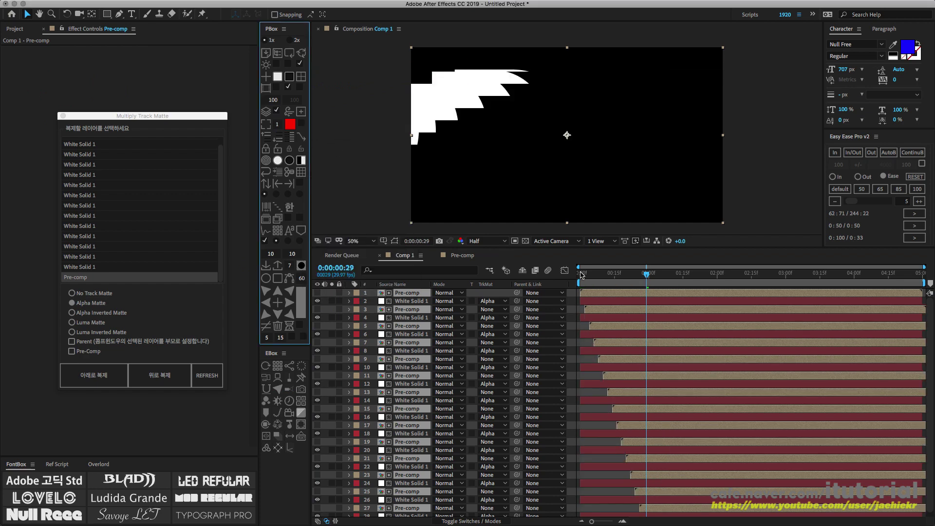
pyautogui.click(581, 275)
pyautogui.press('space')
pyautogui.press('space')
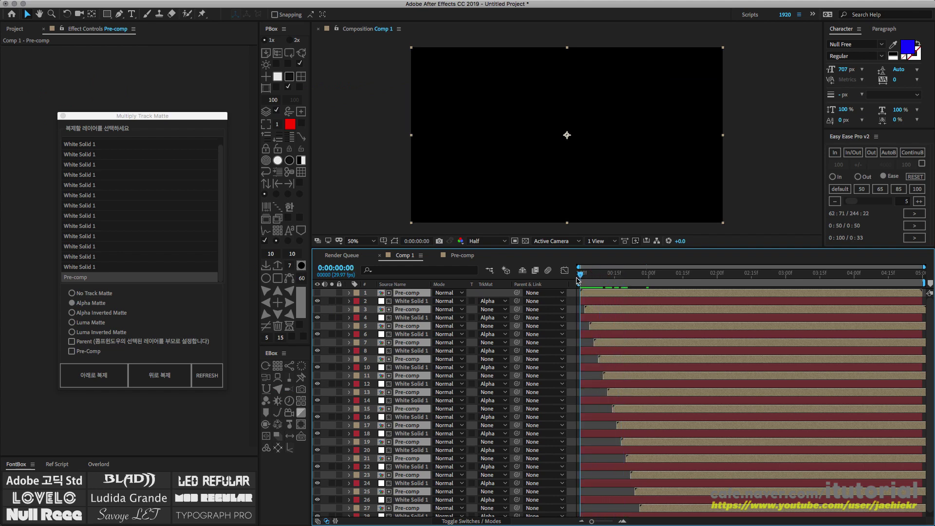
pyautogui.press('space')
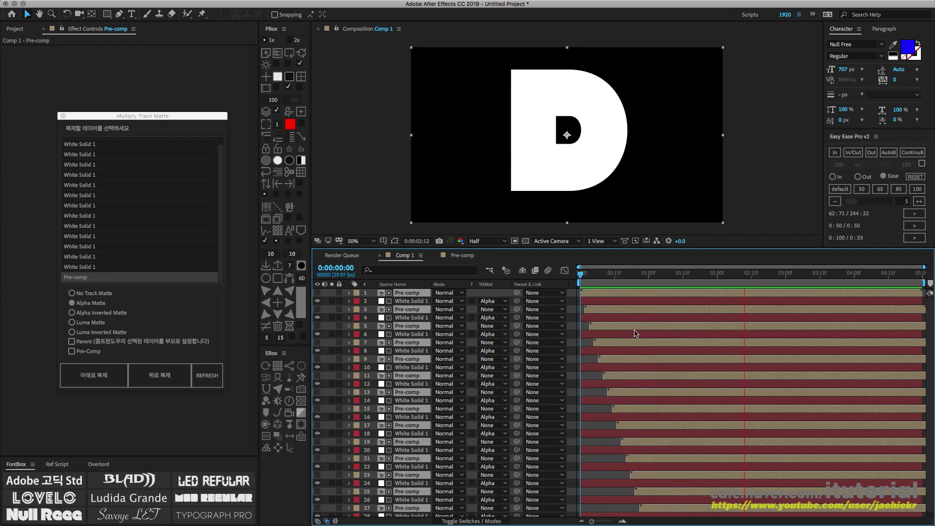
pyautogui.press('space')
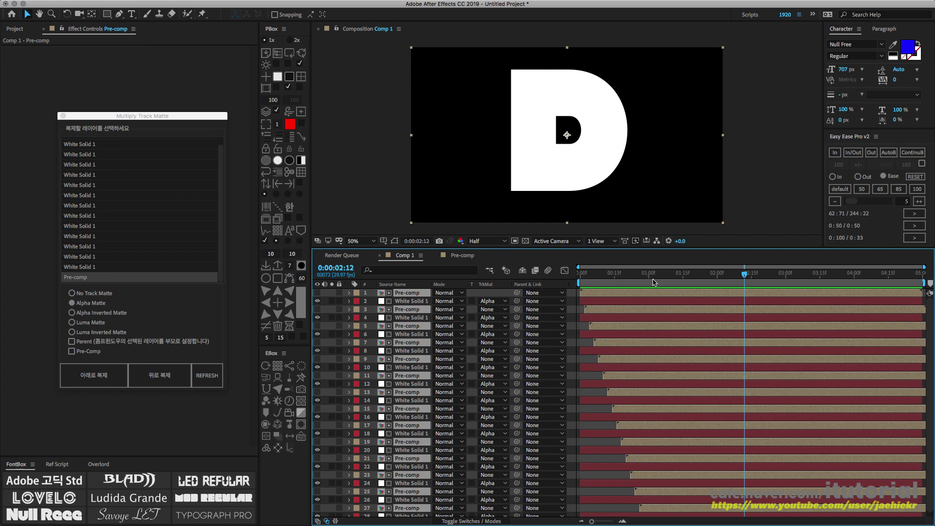
pyautogui.moveTo(648, 274); pyautogui.dragTo(683, 276)
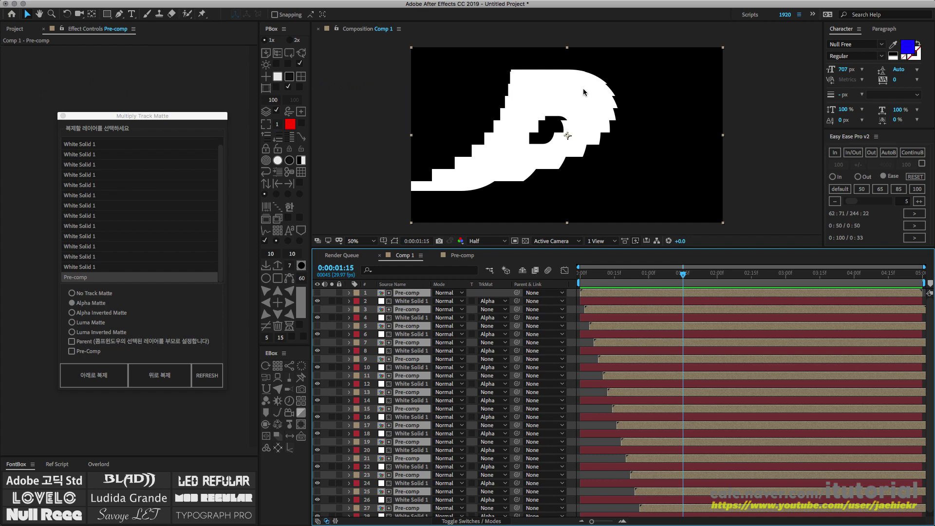
pyautogui.moveTo(695, 275); pyautogui.dragTo(733, 284)
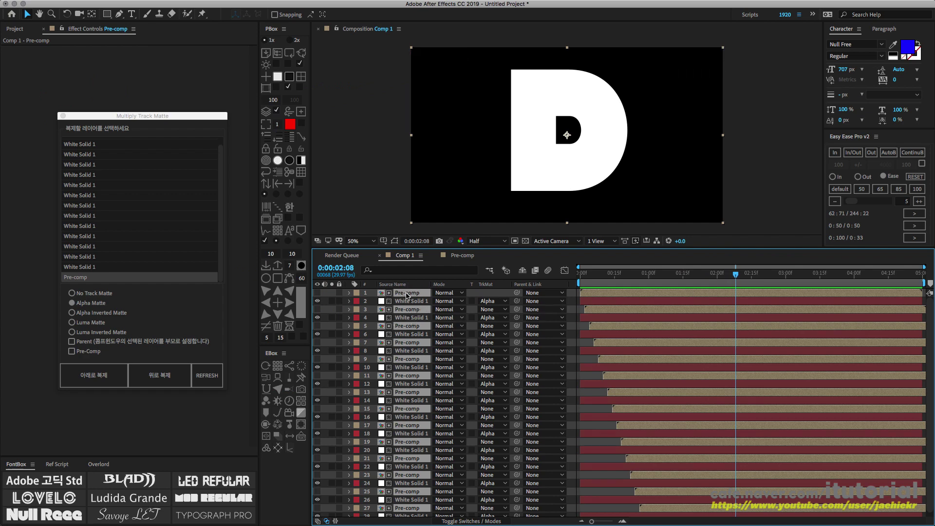
# Select the Pre-comp and White Solid layer pairs down the timeline.
pyautogui.click(407, 294)
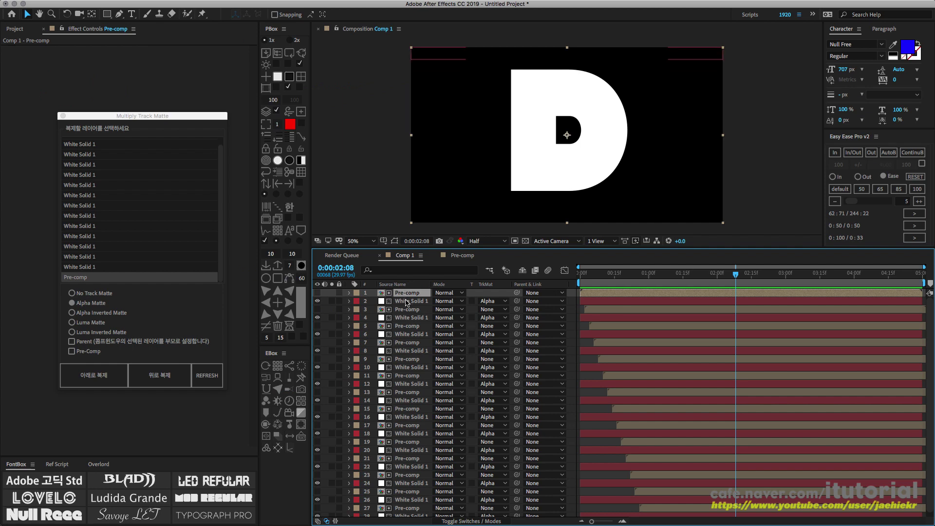
pyautogui.click(408, 302)
pyautogui.click(408, 292)
pyautogui.keyDown('shift'); pyautogui.click(410, 301); pyautogui.keyUp('shift')
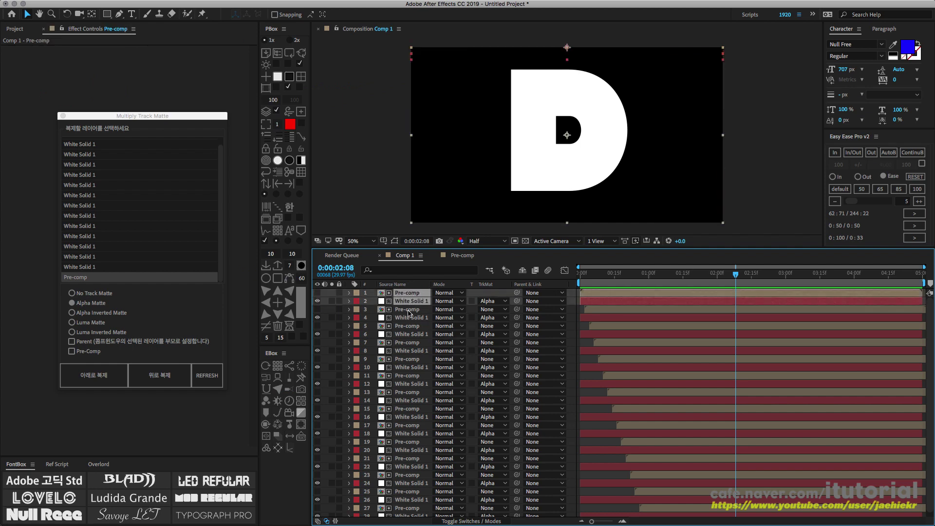
pyautogui.click(408, 312)
pyautogui.keyDown('shift'); pyautogui.click(408, 315); pyautogui.keyUp('shift')
pyautogui.hotkey('ctrl', 'Down')
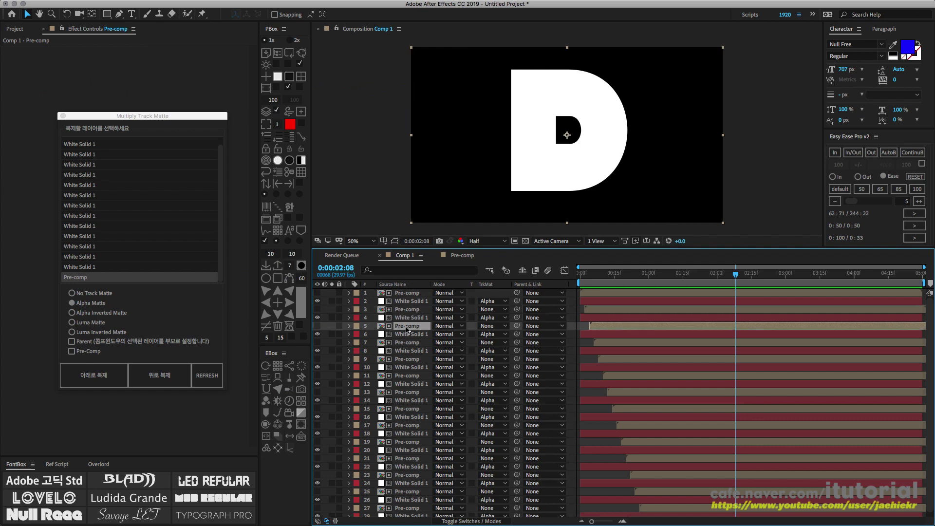
pyautogui.hotkey('ctrl', 'shift', 'Down')
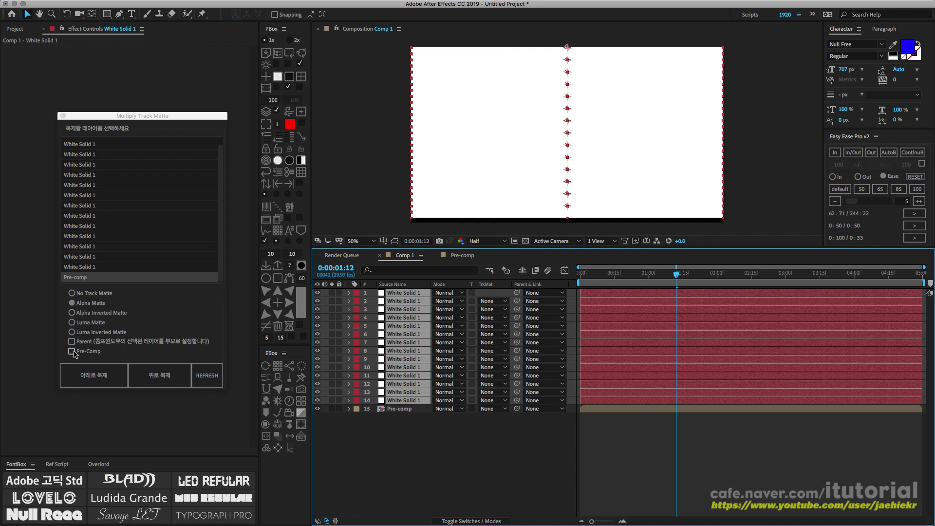
# Enable the script's Pre-Comp option and duplicate, nesting each strip with its Pre-comp matte.
pyautogui.click(75, 352)
pyautogui.click(75, 351)
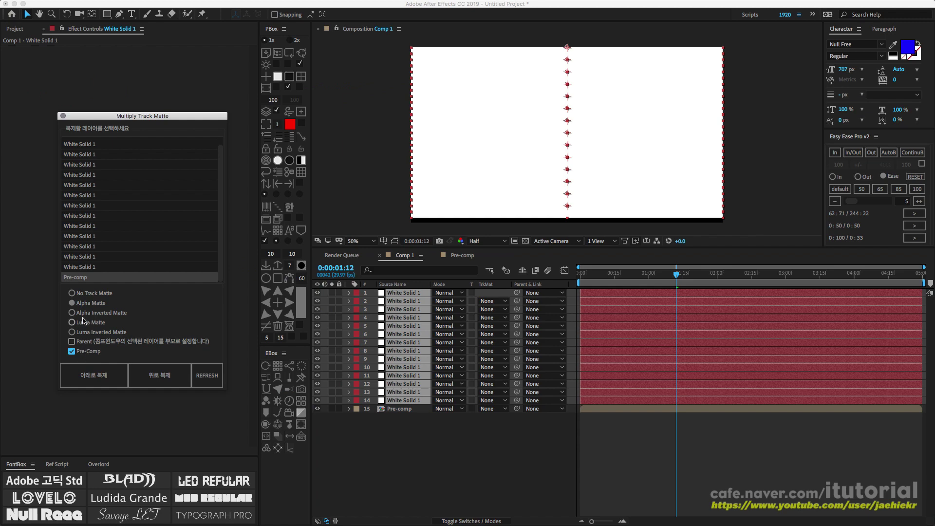
pyautogui.click(170, 375)
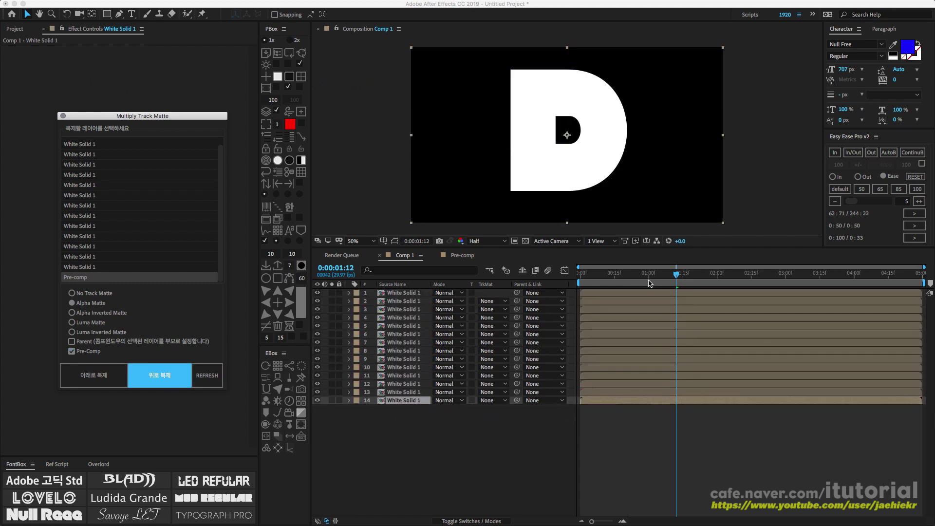
pyautogui.click(395, 420)
pyautogui.press('Home')
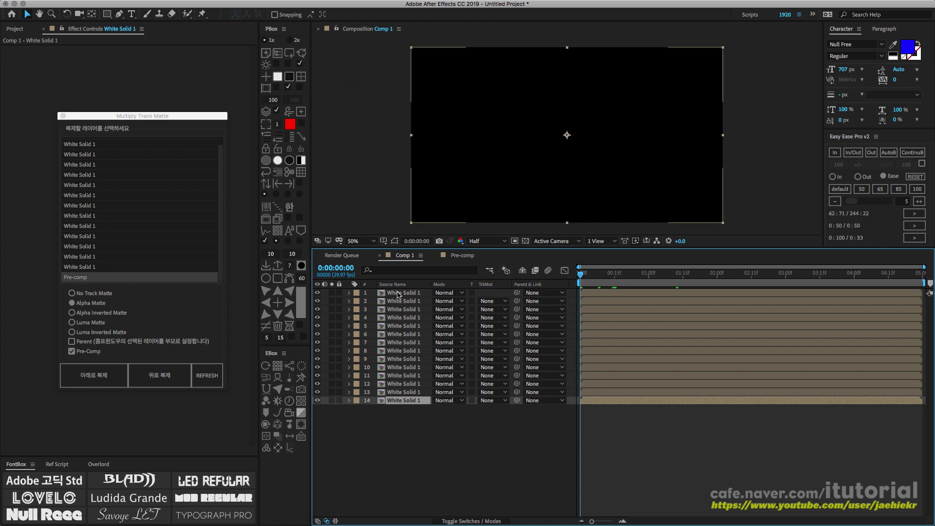
# Sequence all 14 nested layers with Layer Shift & Trim and preview the build.
pyautogui.click(400, 294)
pyautogui.moveTo(594, 275)
pyautogui.mouseDown()
pyautogui.moveTo(656, 277)
pyautogui.moveTo(581, 277)
pyautogui.mouseUp()
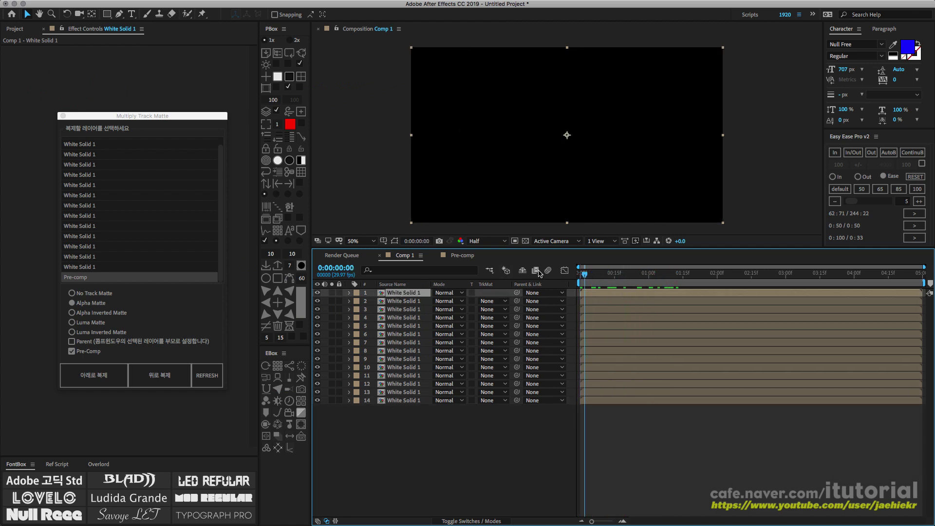
pyautogui.keyDown('shift'); pyautogui.click(404, 400); pyautogui.keyUp('shift')
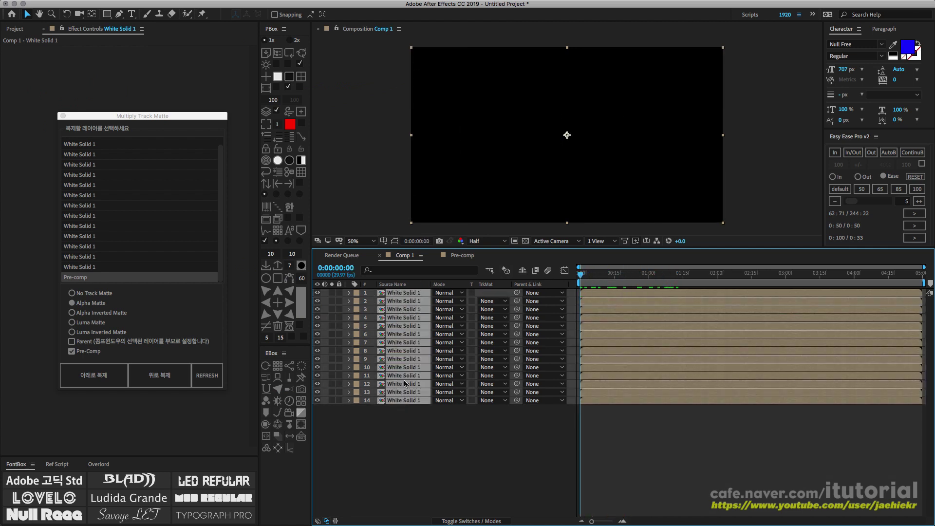
pyautogui.click(289, 171)
pyautogui.click(367, 281)
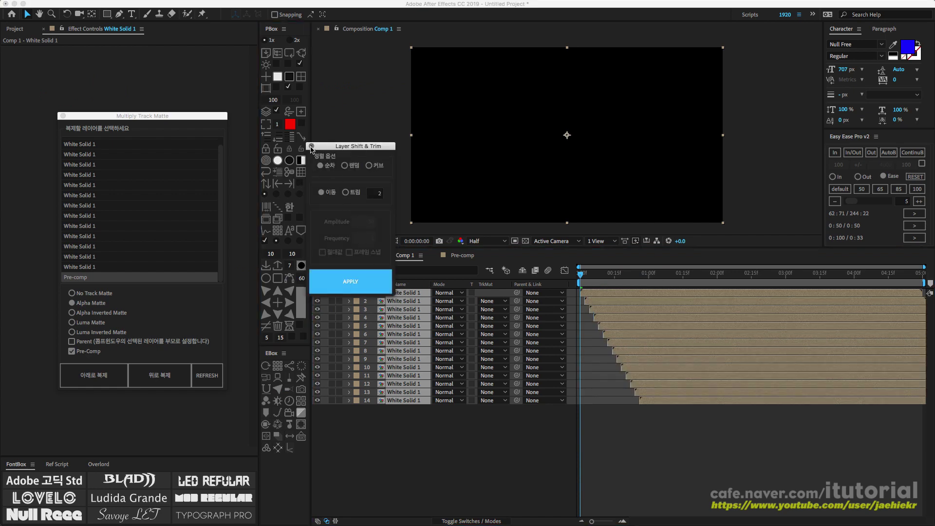
pyautogui.click(592, 279)
pyautogui.press('space')
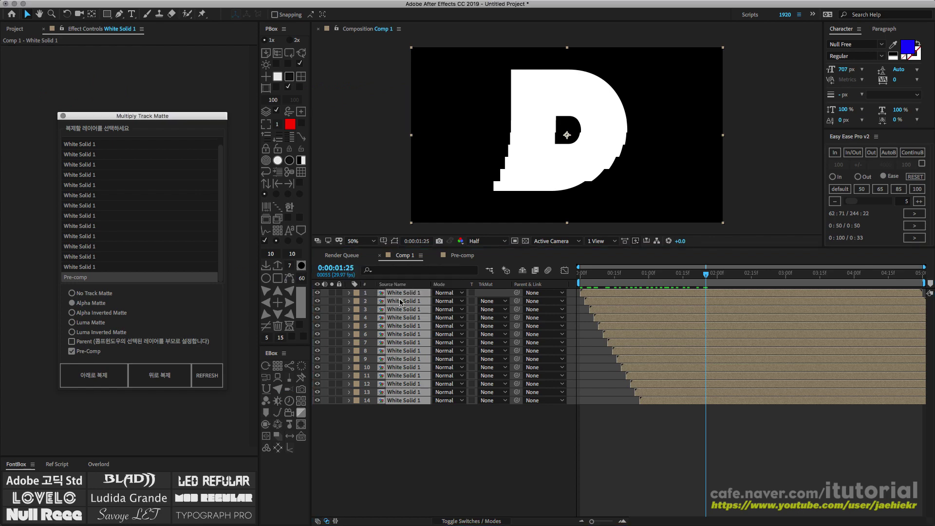
# Stop playback and reselect all 14 layers.
pyautogui.hotkey('ctrl', 'space')
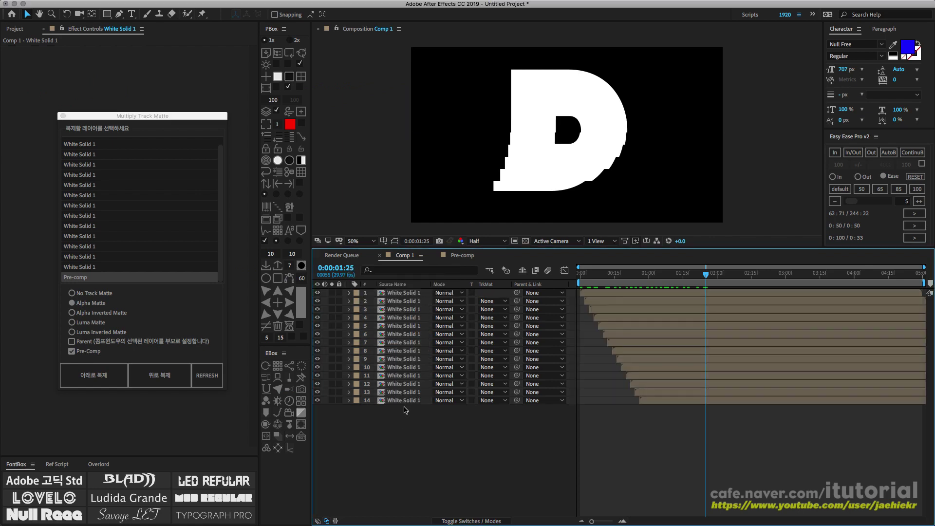
pyautogui.click(403, 292)
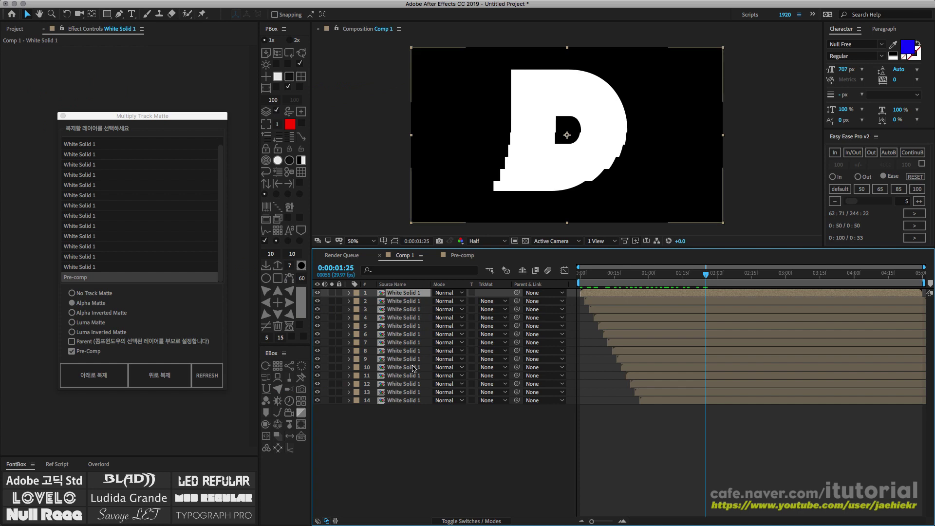
pyautogui.keyDown('shift'); pyautogui.click(410, 400); pyautogui.keyUp('shift')
# Apply a Drop Shadow (50% opacity, 135°, distance 5.0) to all 14 selected layers.
pyautogui.rightClick(412, 402)
pyautogui.moveTo(469, 405)
pyautogui.moveTo(581, 409)
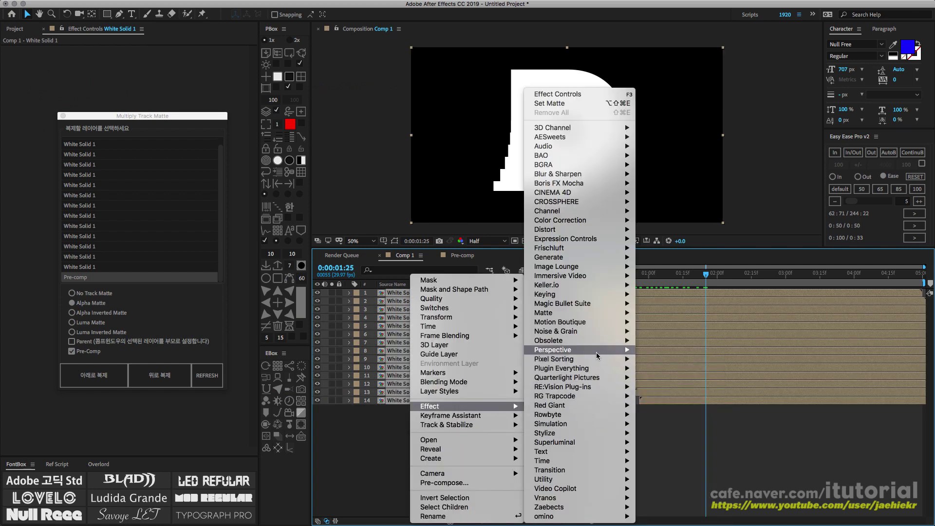
pyautogui.moveTo(596, 353)
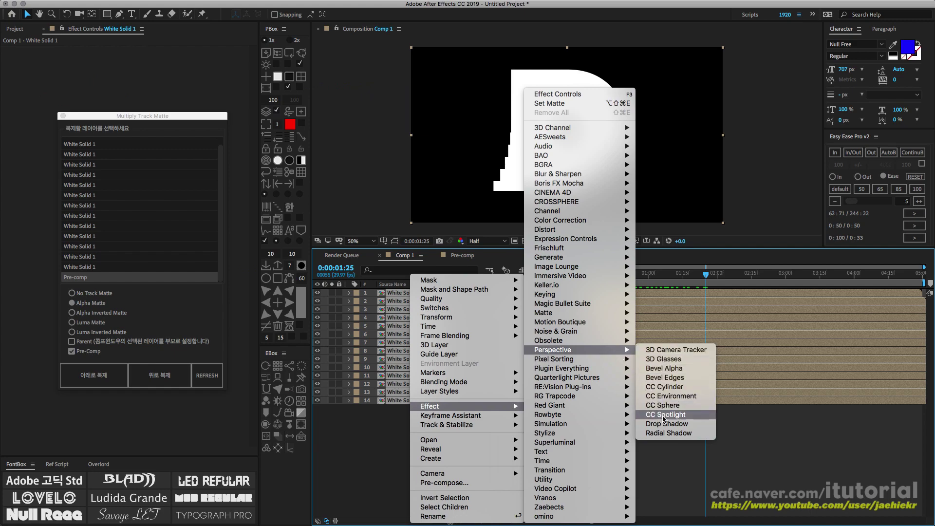
pyautogui.click(665, 432)
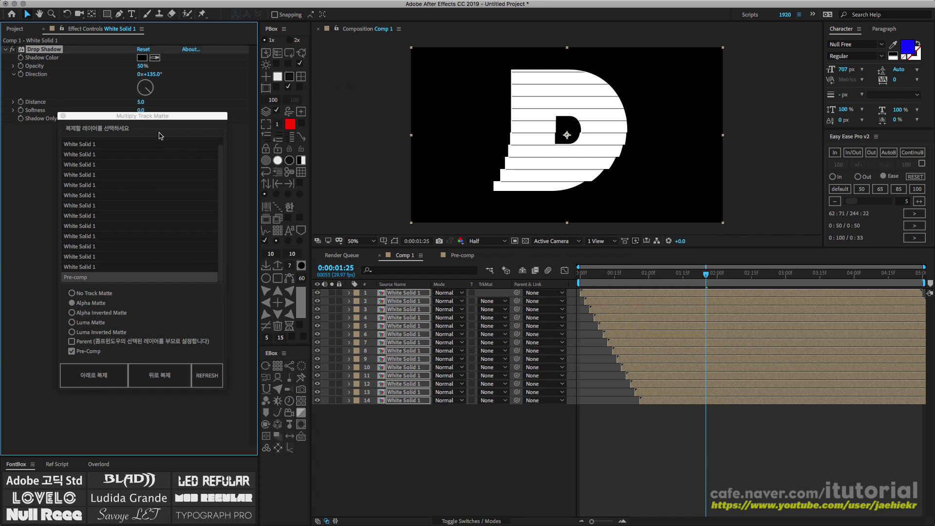
# Raise the Drop Shadow softness to 37, preview from the start, then deselect the layers.
pyautogui.moveTo(155, 116); pyautogui.dragTo(153, 167)
pyautogui.moveTo(141, 111); pyautogui.dragTo(186, 111)
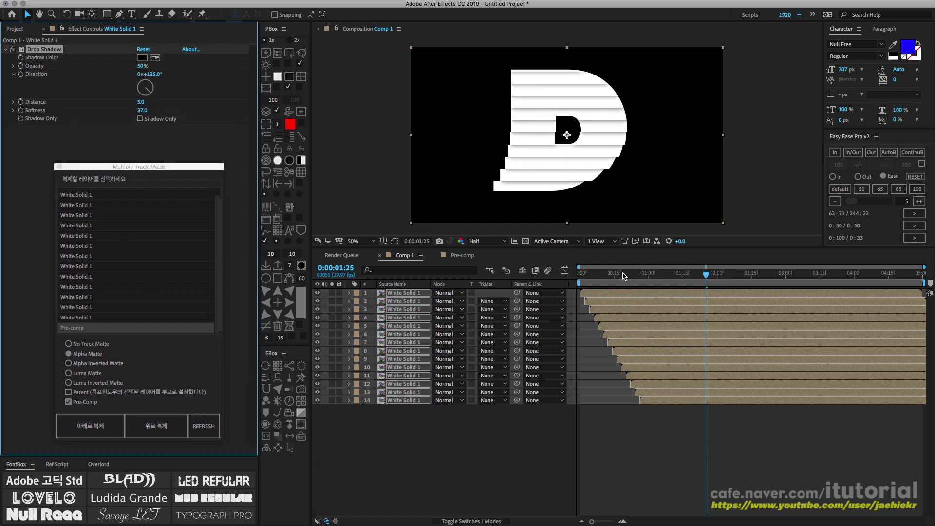
pyautogui.press('Home')
pyautogui.press('space')
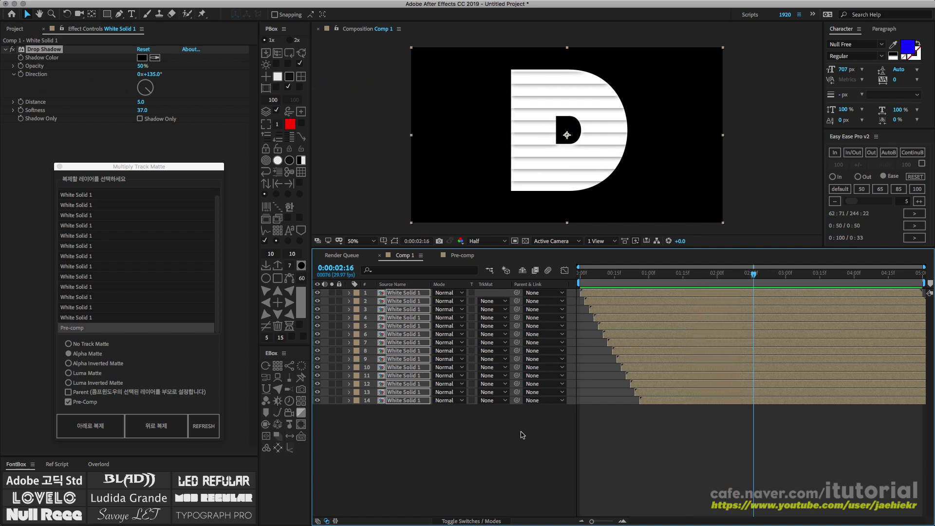
pyautogui.click(485, 427)
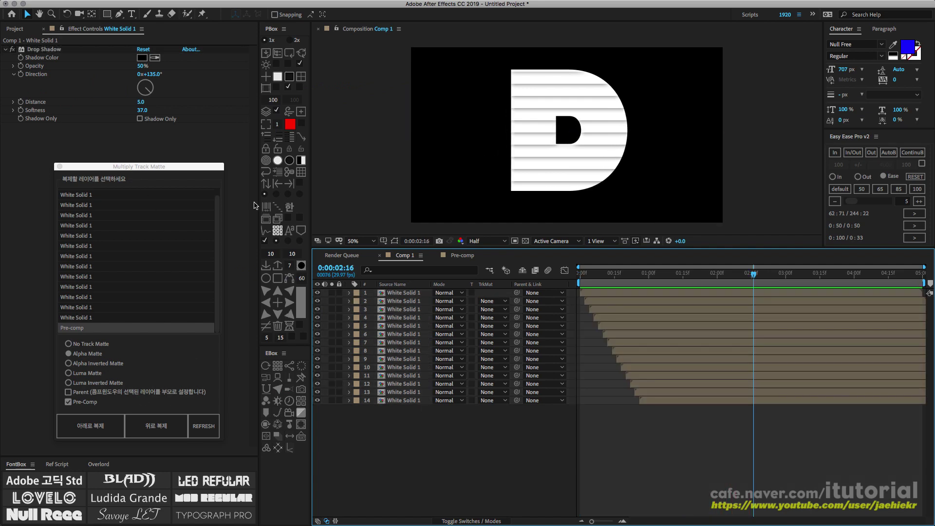
# Step back through the recent edits to restore the original layer stack.
pyautogui.hotkey('ctrl', 'a')
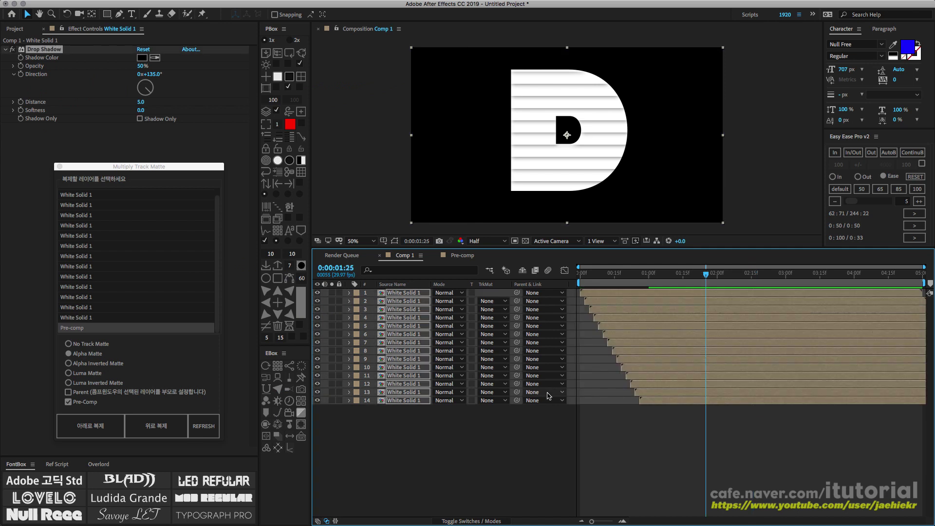
pyautogui.press('Home')
pyautogui.press('[')
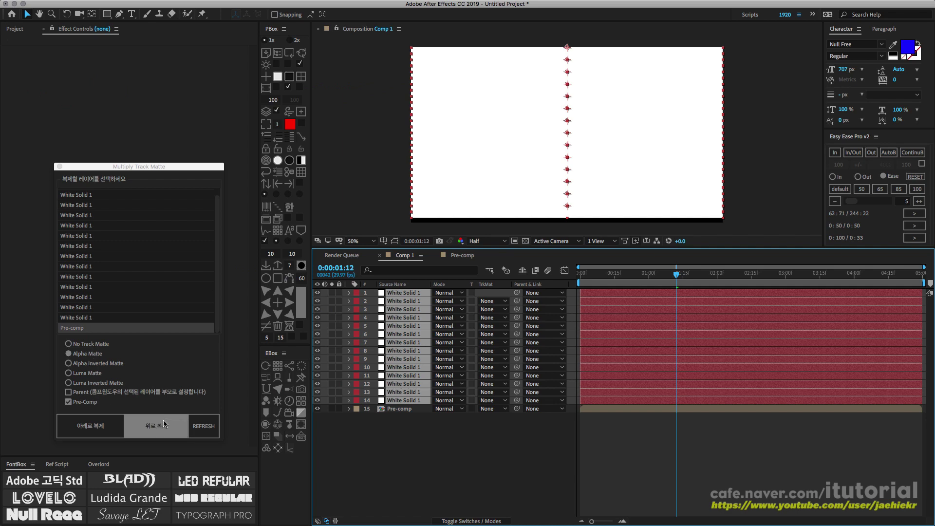
# Duplicate the Pre-comp above each white solid with Pre-Comp off and No Track Matte, then undo.
pyautogui.click(68, 402)
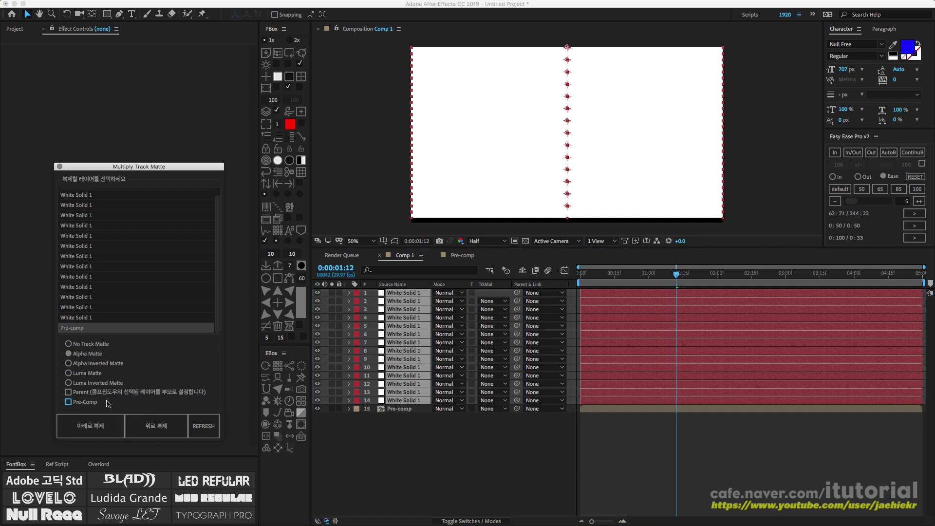
pyautogui.click(74, 328)
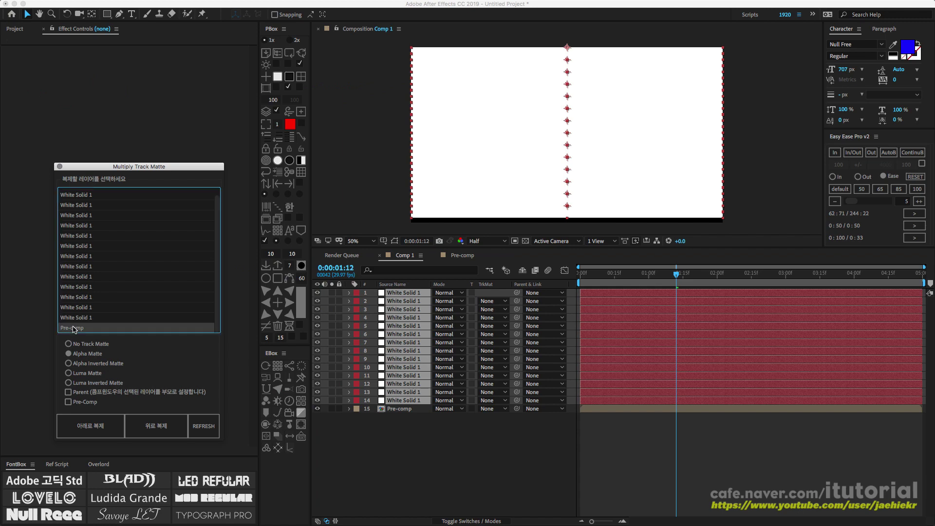
pyautogui.click(68, 344)
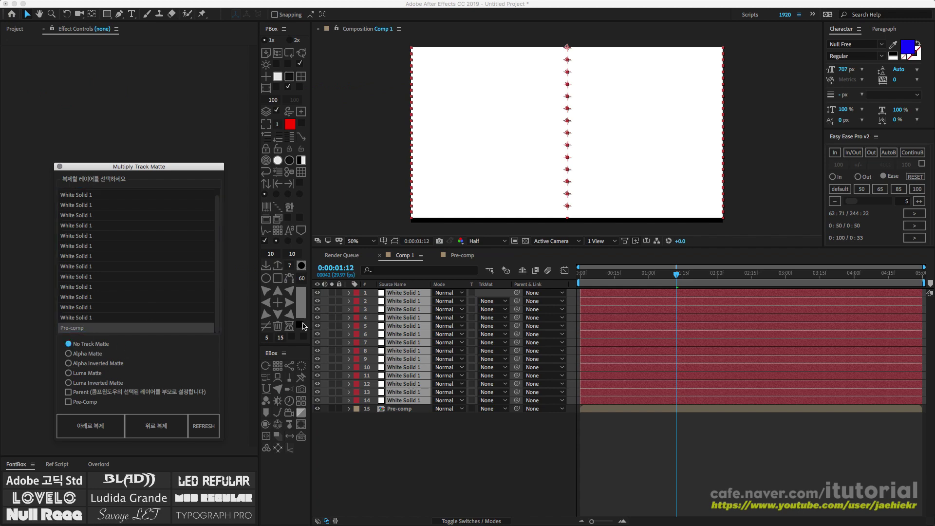
pyautogui.click(179, 419)
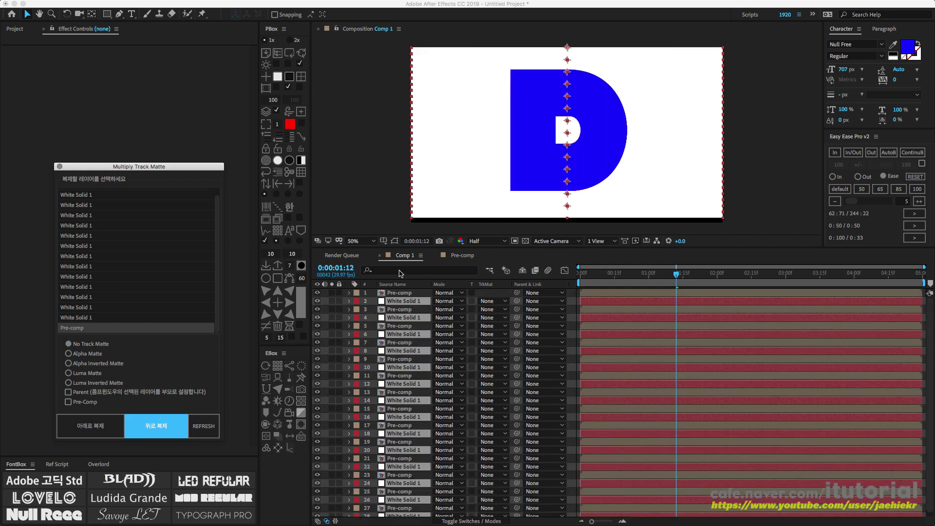
pyautogui.hotkey('ctrl', 'z')
# Duplicate the Pre-comp below each white solid, undo it, and select layers 2–15.
pyautogui.click(112, 432)
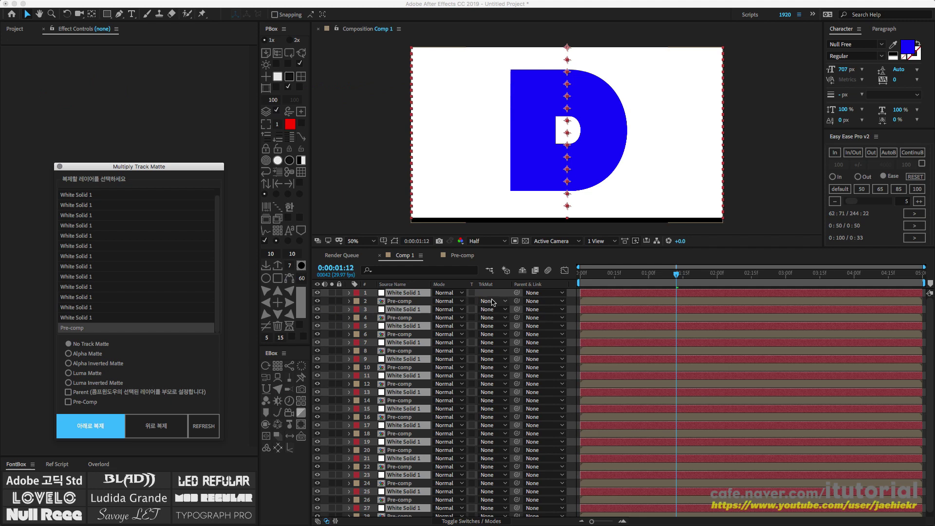
pyautogui.hotkey('ctrl', 'z')
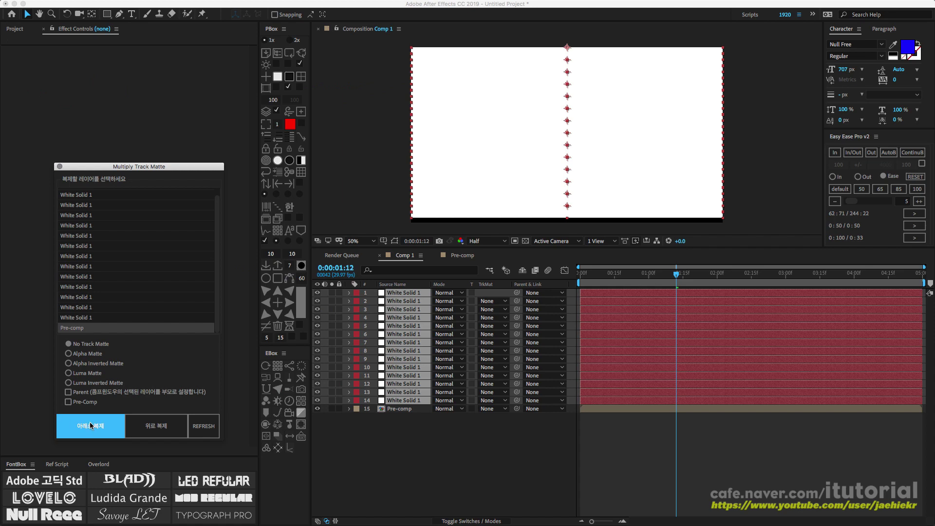
pyautogui.moveTo(409, 428); pyautogui.dragTo(399, 293)
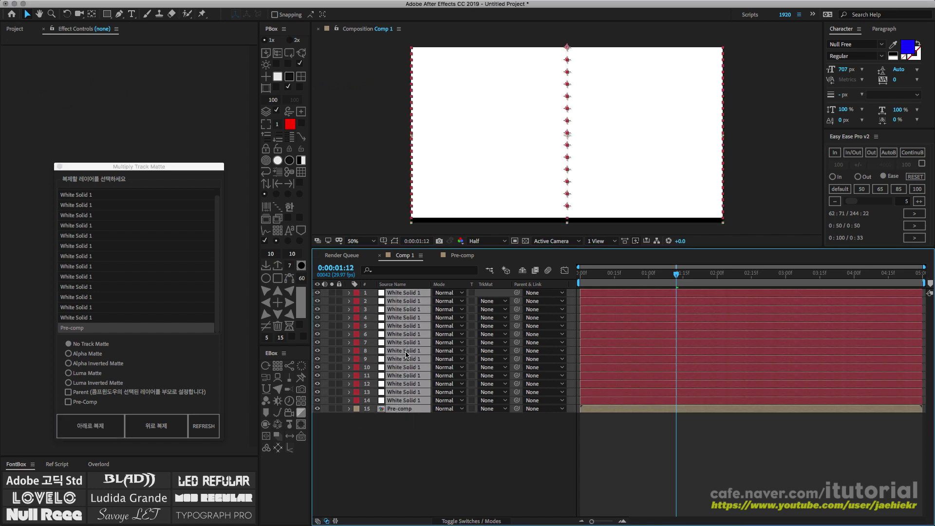
# Delete all layers from Comp 1 and clear the Project panel selection.
pyautogui.press('Delete')
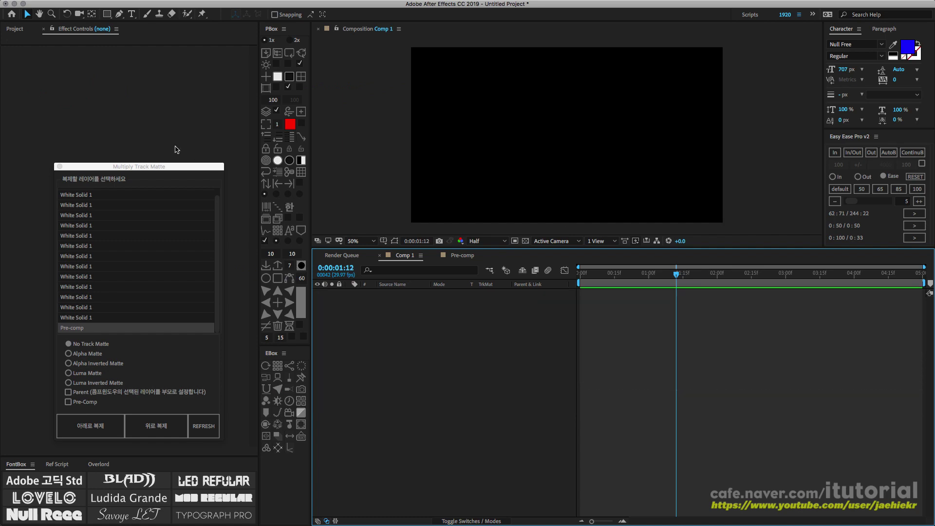
pyautogui.click(17, 30)
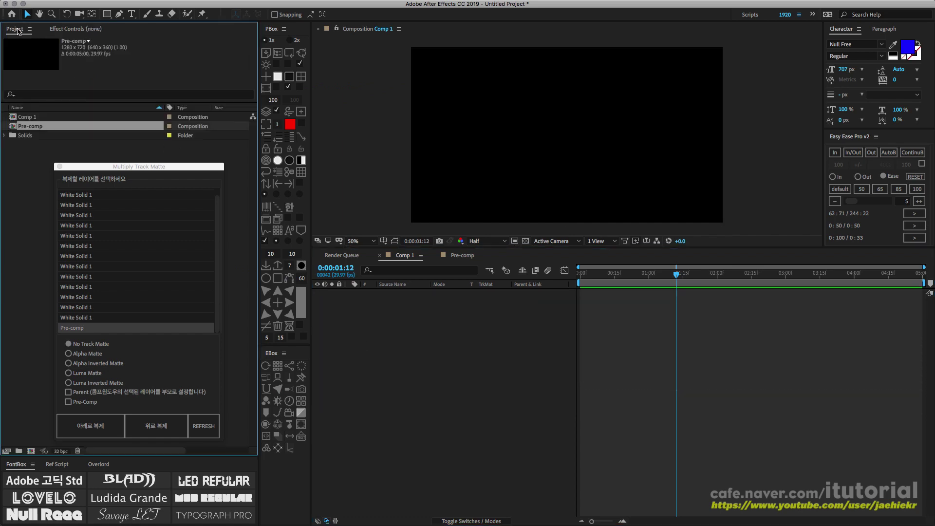
pyautogui.click(36, 175)
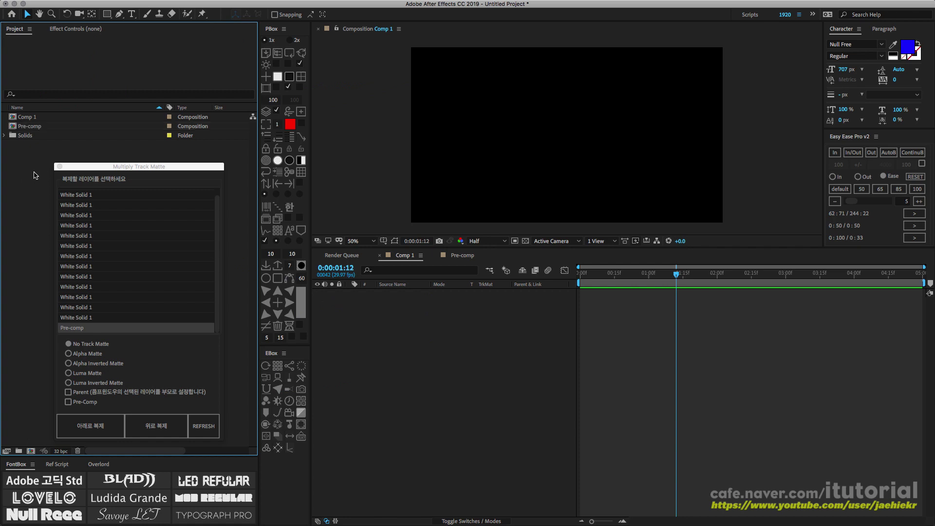
# Import Girl_0061.jpg from the Girl Pictures folder into the project.
pyautogui.click(276, 163)
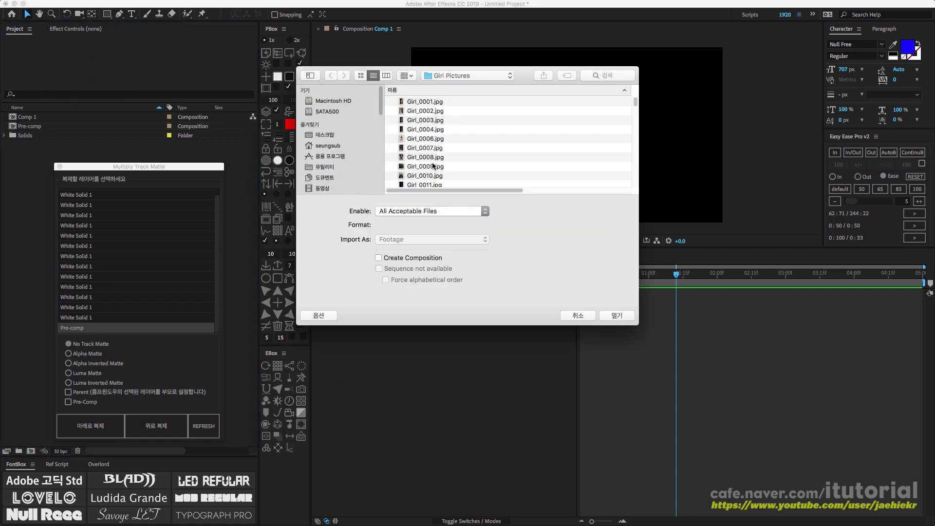
pyautogui.scroll(-4, 438, 168)
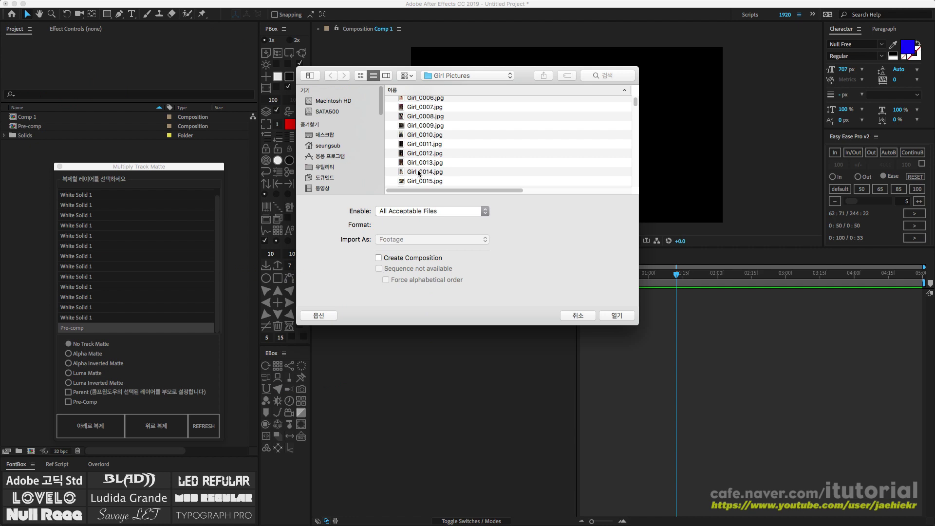
pyautogui.click(419, 172)
pyautogui.scroll(-10, 447, 169)
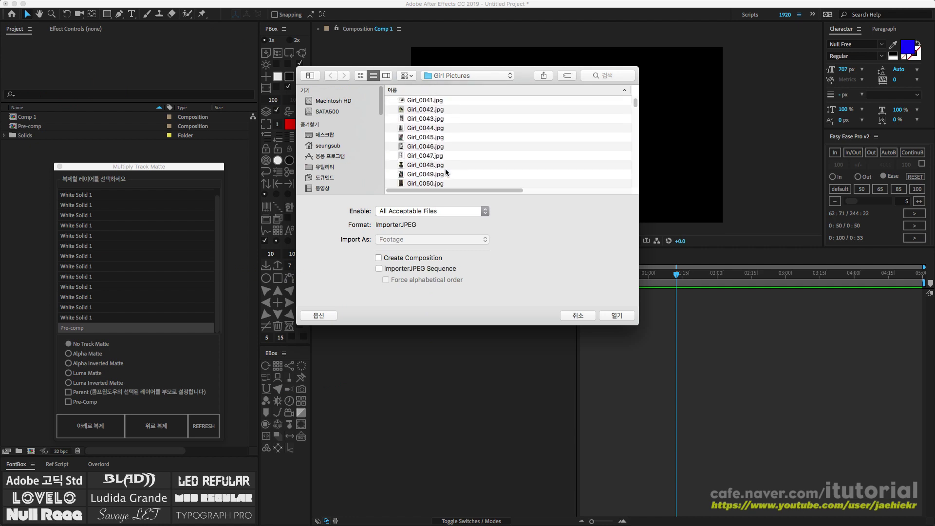
pyautogui.scroll(-5, 445, 168)
pyautogui.click(427, 156)
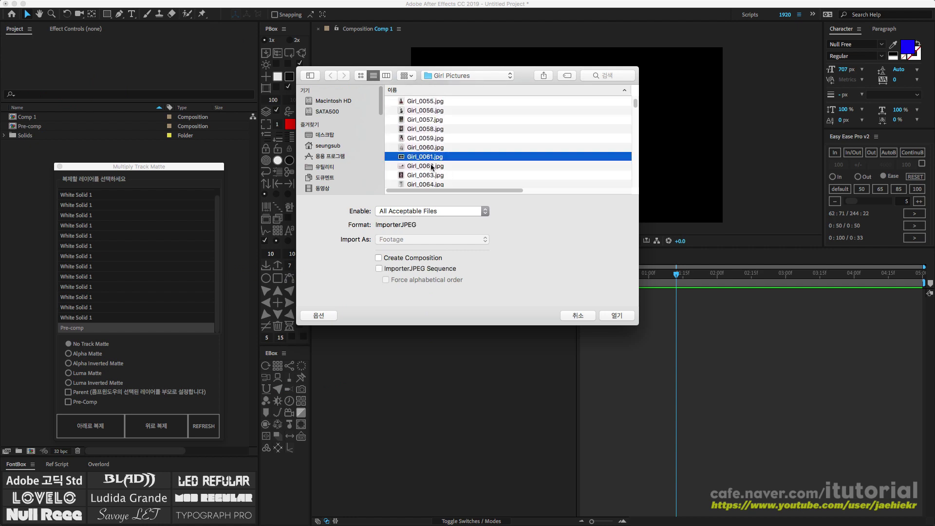
pyautogui.click(616, 316)
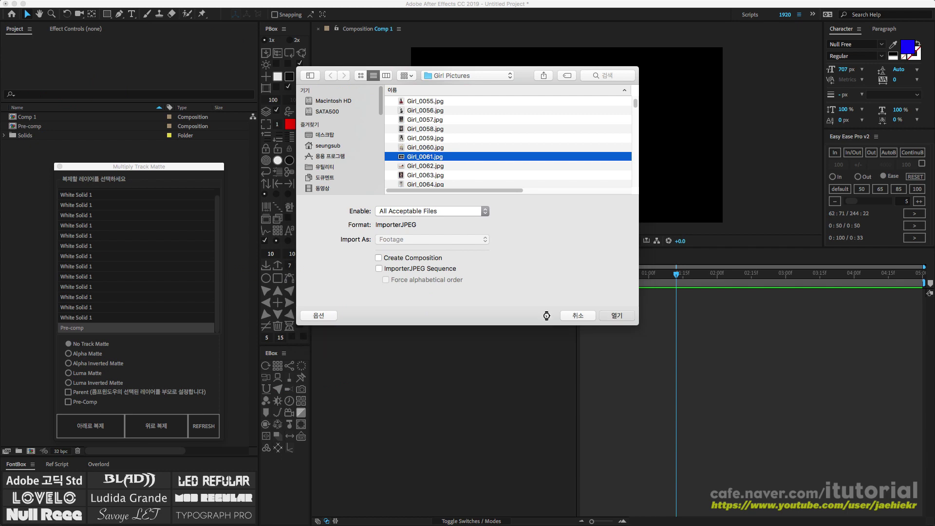
# At 0:00, add three spread-out PBox colour squares with Girl_0061.jpg as the bottom layer.
pyautogui.click(389, 325)
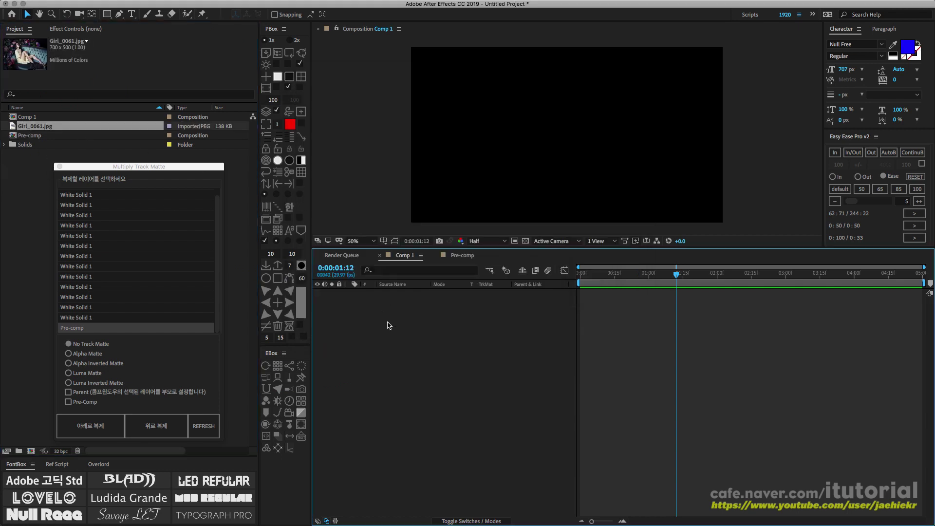
pyautogui.moveTo(592, 283); pyautogui.dragTo(580, 283)
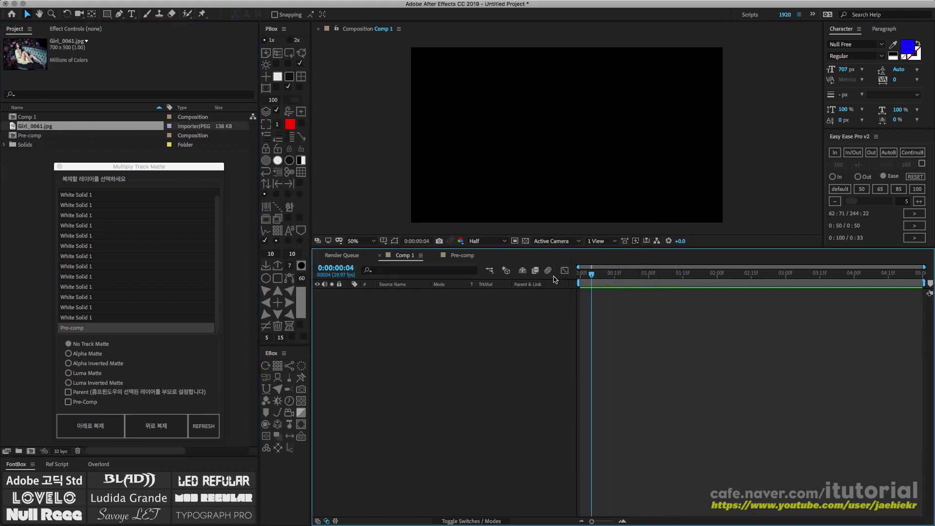
pyautogui.click(302, 77)
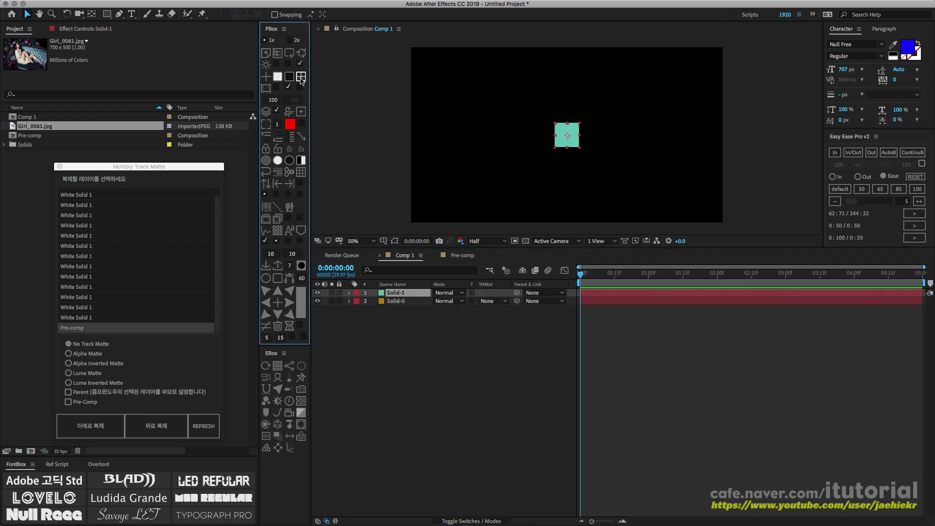
pyautogui.moveTo(567, 136)
pyautogui.mouseDown()
pyautogui.moveTo(511, 136)
pyautogui.moveTo(606, 101)
pyautogui.moveTo(586, 154)
pyautogui.mouseUp()
pyautogui.click(405, 323)
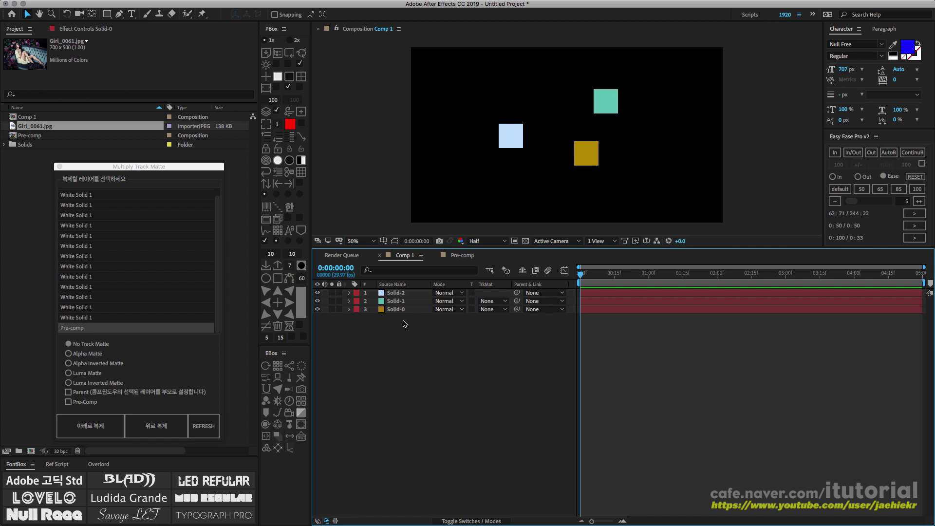
pyautogui.moveTo(34, 129); pyautogui.dragTo(425, 310)
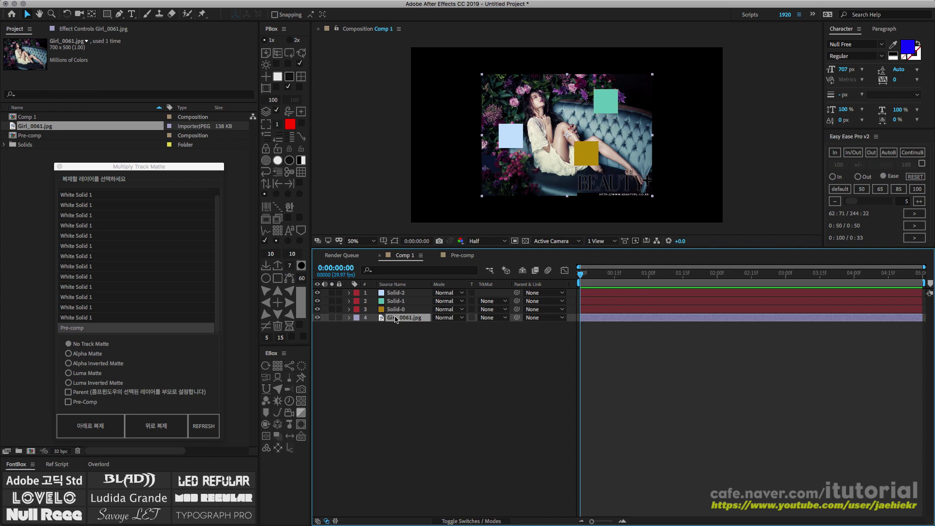
# Move the photo layer just below Solid-2 and set its track matte to Alpha Matte.
pyautogui.moveTo(395, 319); pyautogui.dragTo(395, 299)
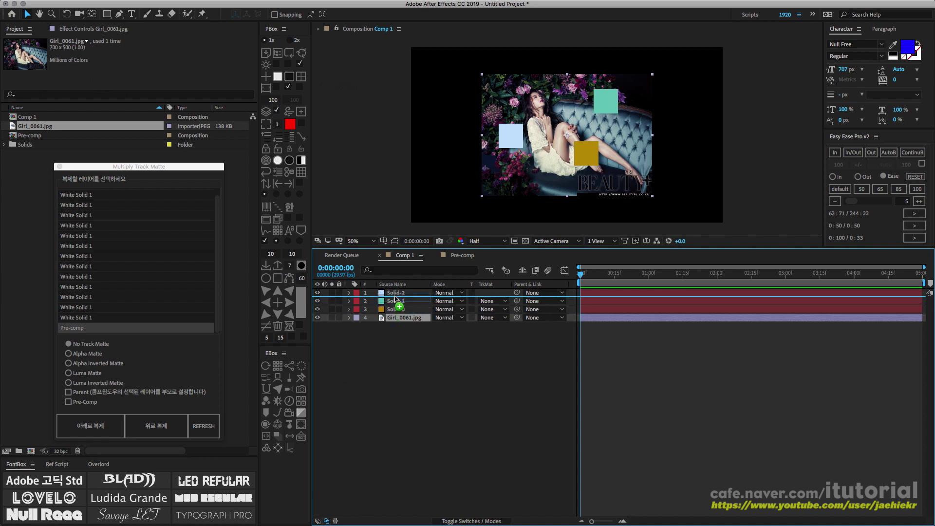
pyautogui.moveTo(396, 299); pyautogui.dragTo(396, 300)
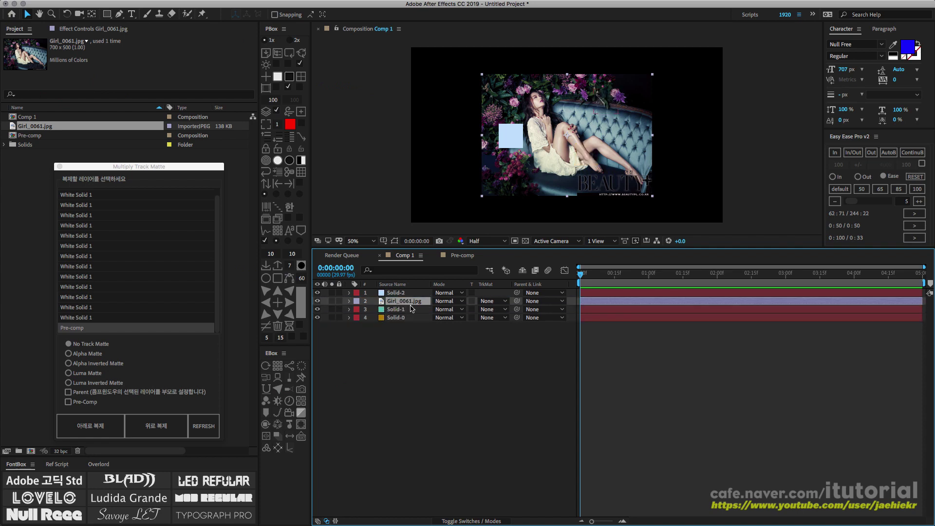
pyautogui.click(491, 302)
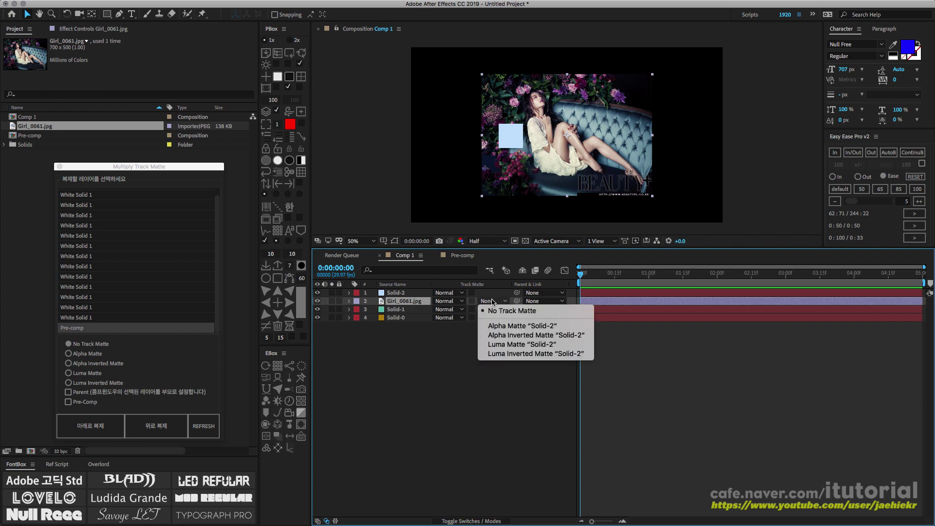
pyautogui.click(493, 325)
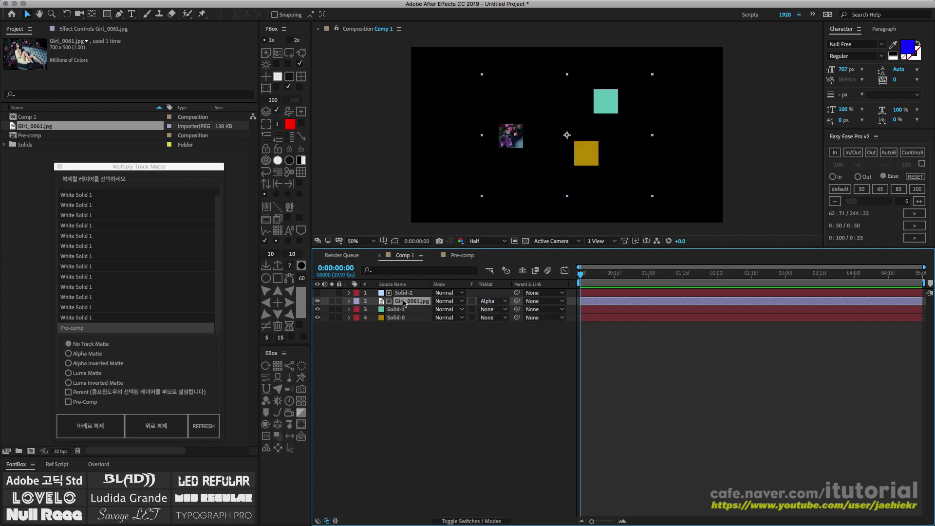
# Duplicate the matted photo, place the copy below Solid-1, and hide Solid-1.
pyautogui.hotkey('ctrl', 'd')
pyautogui.moveTo(403, 302); pyautogui.dragTo(407, 322)
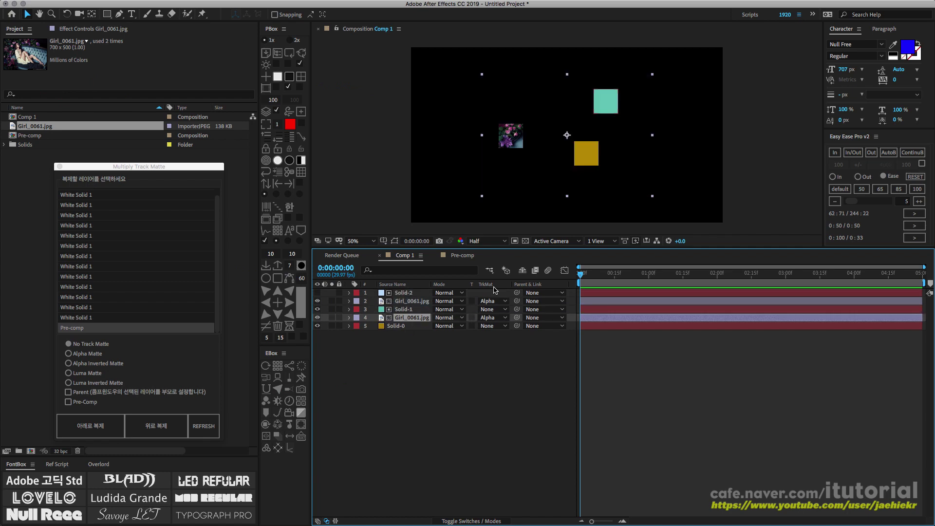
pyautogui.click(404, 340)
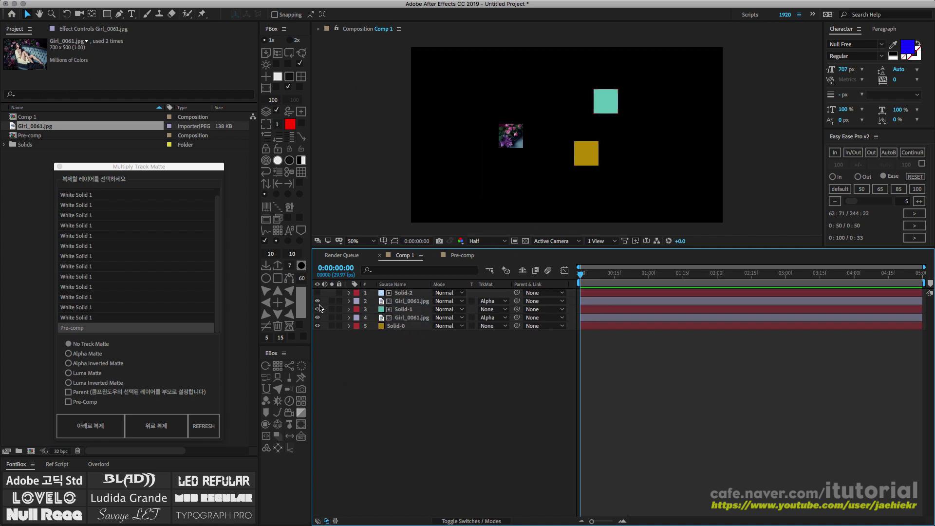
pyautogui.click(317, 310)
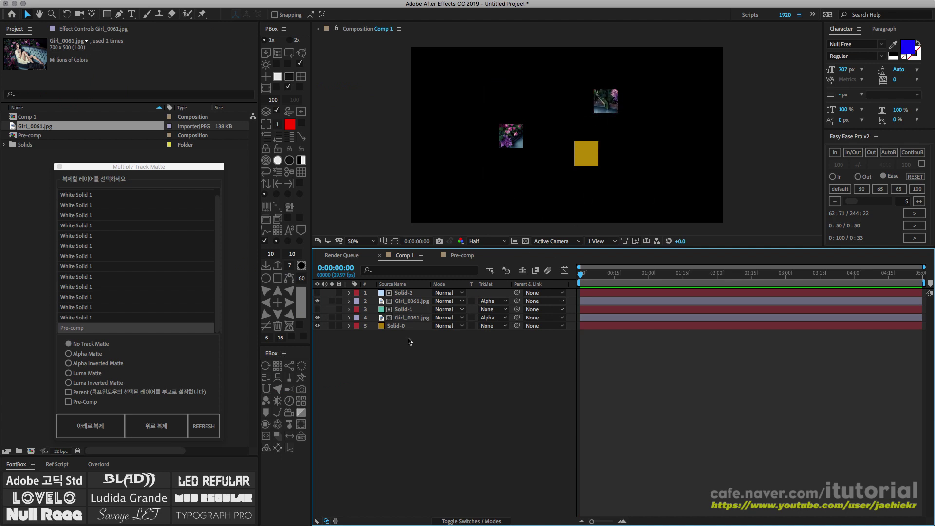
# Reposition the Solid-2 photo square at 100% zoom, undoing the final nudge.
pyautogui.click(404, 293)
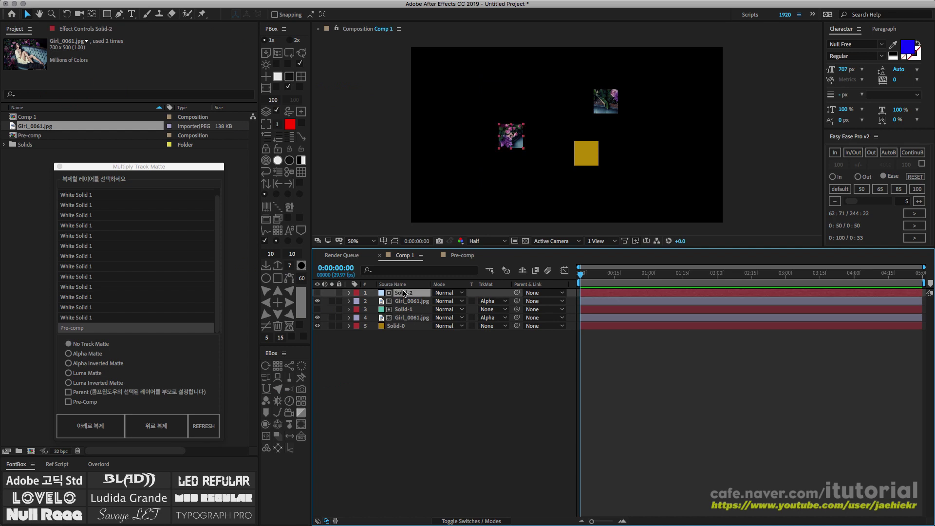
pyautogui.moveTo(507, 137)
pyautogui.mouseDown()
pyautogui.moveTo(525, 118)
pyautogui.moveTo(510, 136)
pyautogui.mouseUp()
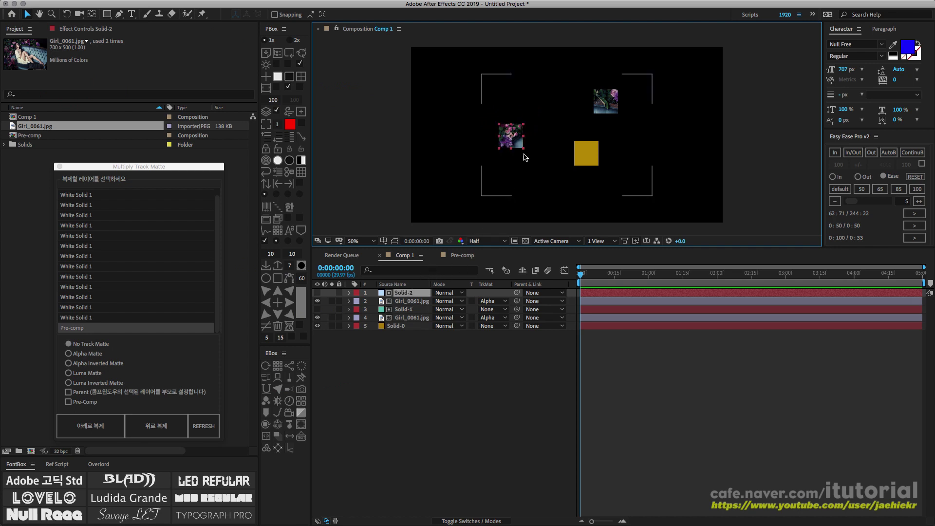
pyautogui.press('.')
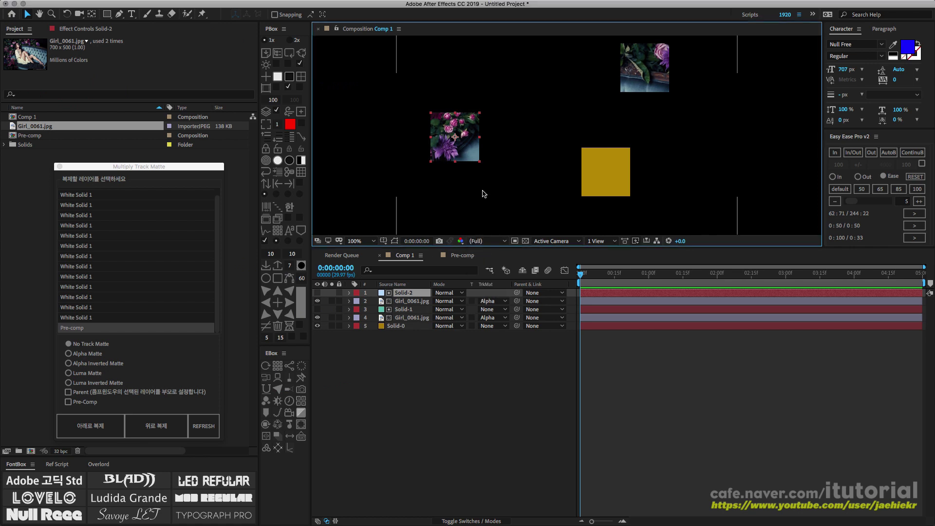
pyautogui.moveTo(466, 140); pyautogui.dragTo(463, 136)
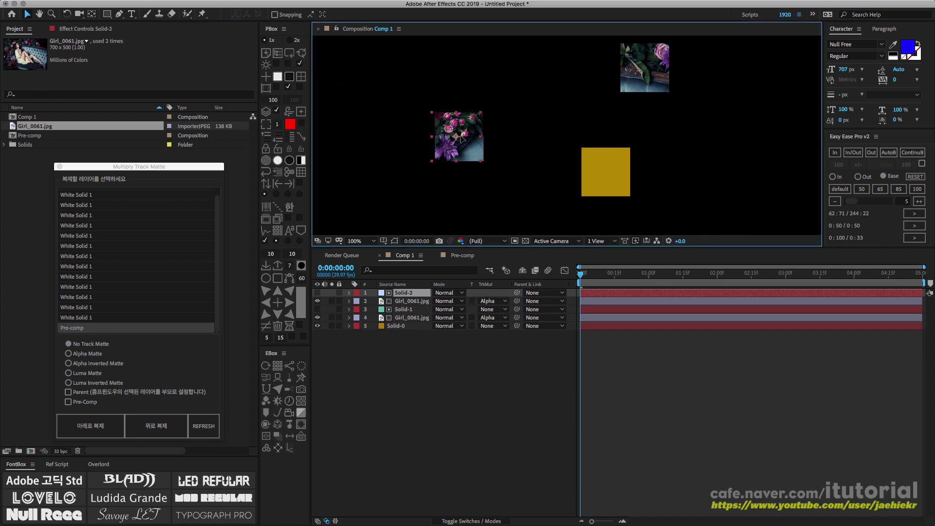
pyautogui.hotkey('ctrl', 'z')
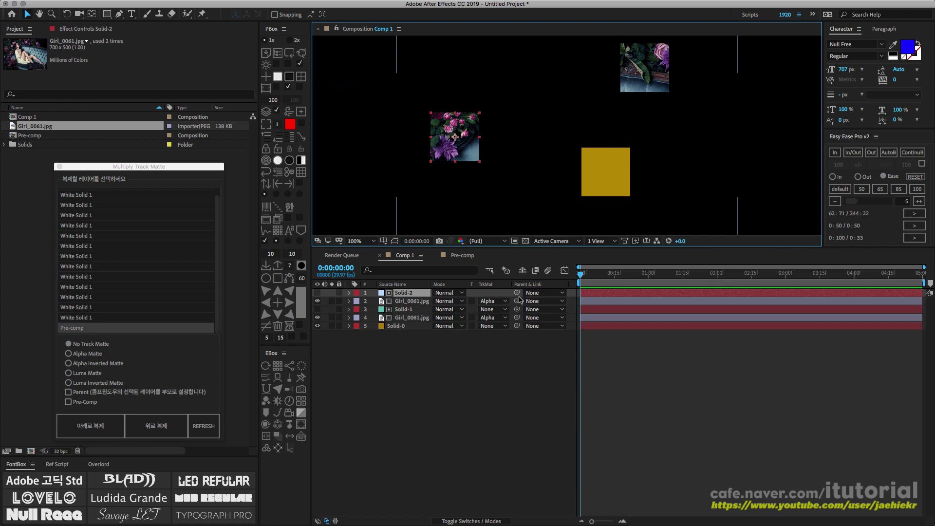
# Try parenting the photo to Solid-2 and shifting the square, then undo back to plain squares.
pyautogui.moveTo(517, 301); pyautogui.dragTo(415, 293)
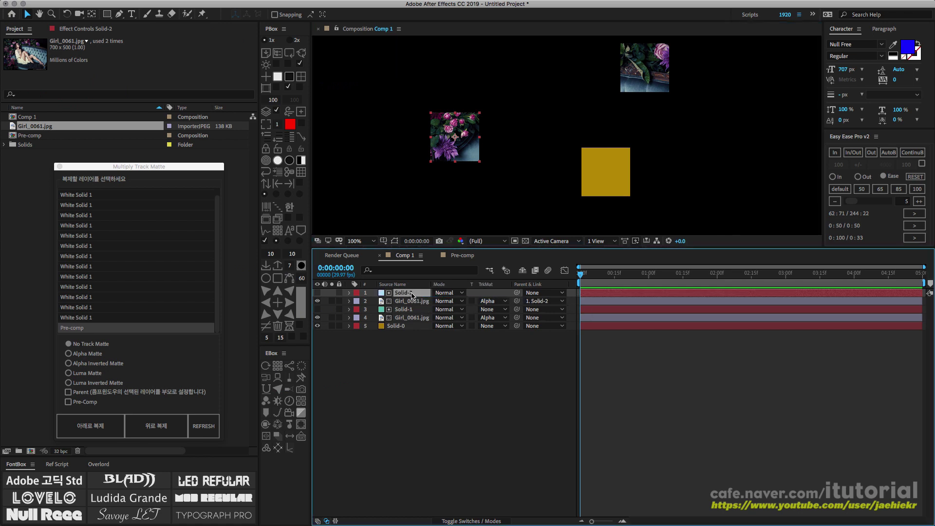
pyautogui.moveTo(464, 129); pyautogui.dragTo(438, 127)
pyautogui.hotkey('ctrl', 'z')
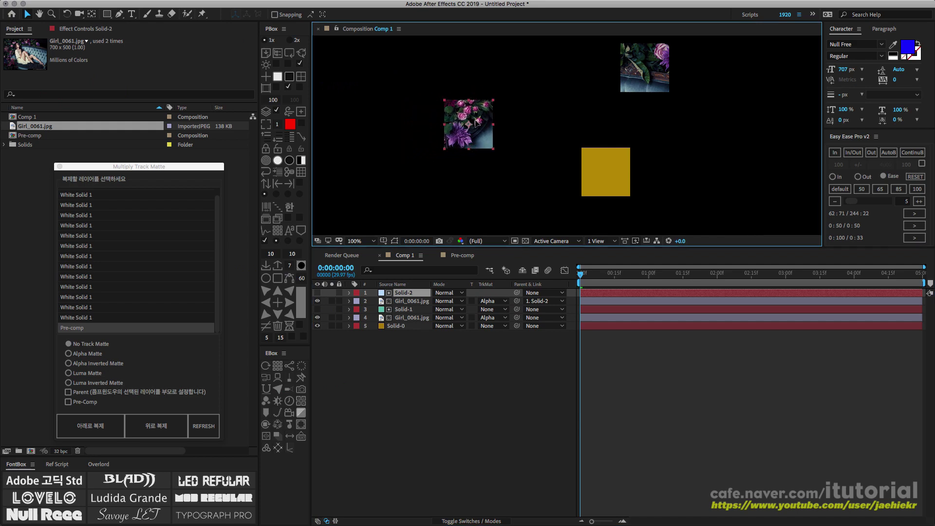
pyautogui.hotkey('ctrl', 'z')
pyautogui.hotkey('ctrl', 'z')
pyautogui.hotkey('ctrl', 'z')
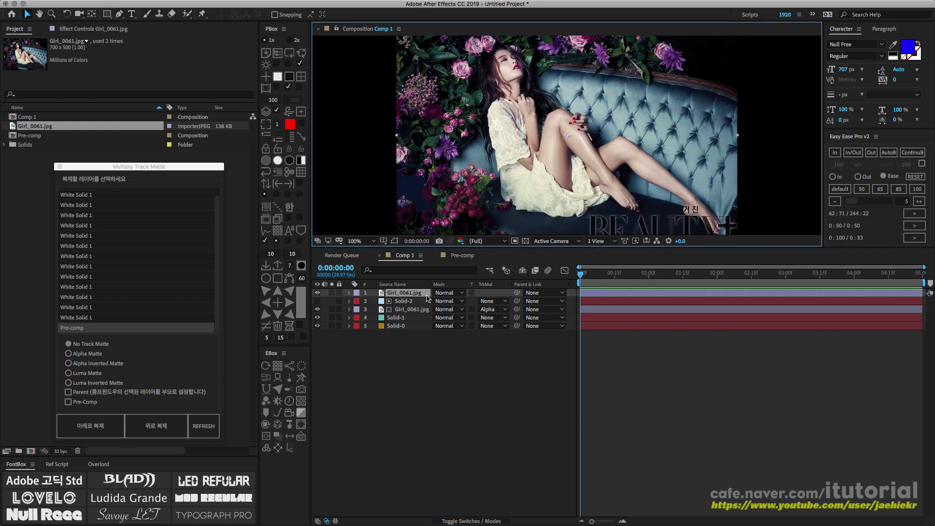
pyautogui.hotkey('ctrl', 'shift', 'z')
pyautogui.hotkey('ctrl', 'z')
pyautogui.hotkey('ctrl', 'z')
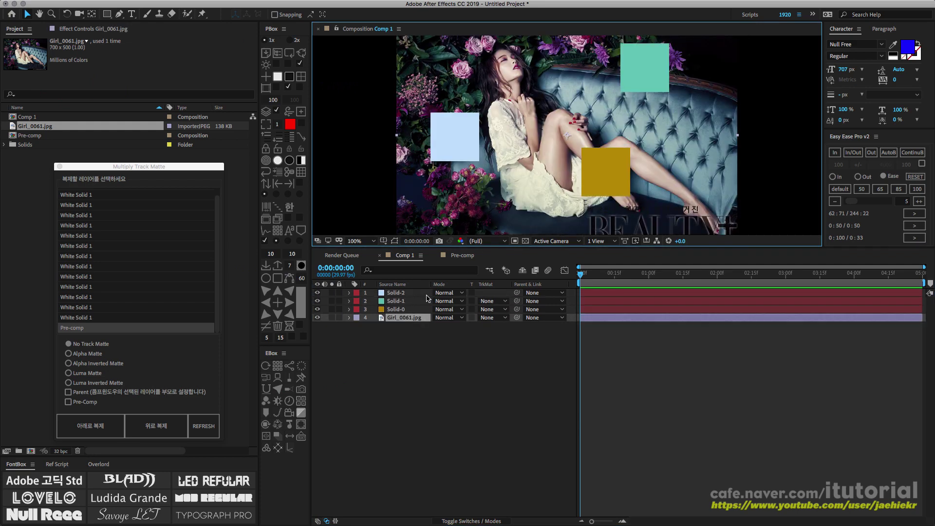
pyautogui.scroll(-2, 534, 158)
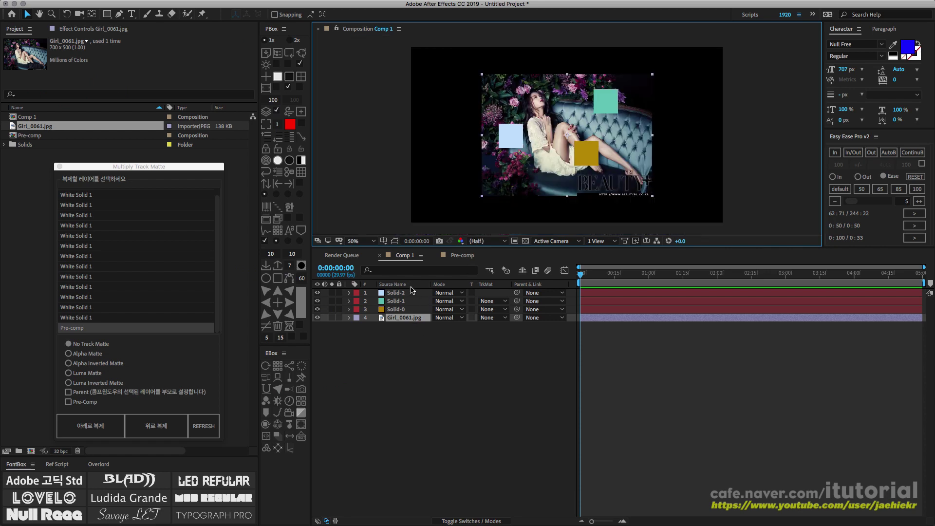
# Delete the three square solids, leaving only the Girl_0061.jpg photo layer.
pyautogui.click(396, 293)
pyautogui.keyDown('shift'); pyautogui.click(397, 310); pyautogui.keyUp('shift')
pyautogui.press('Delete')
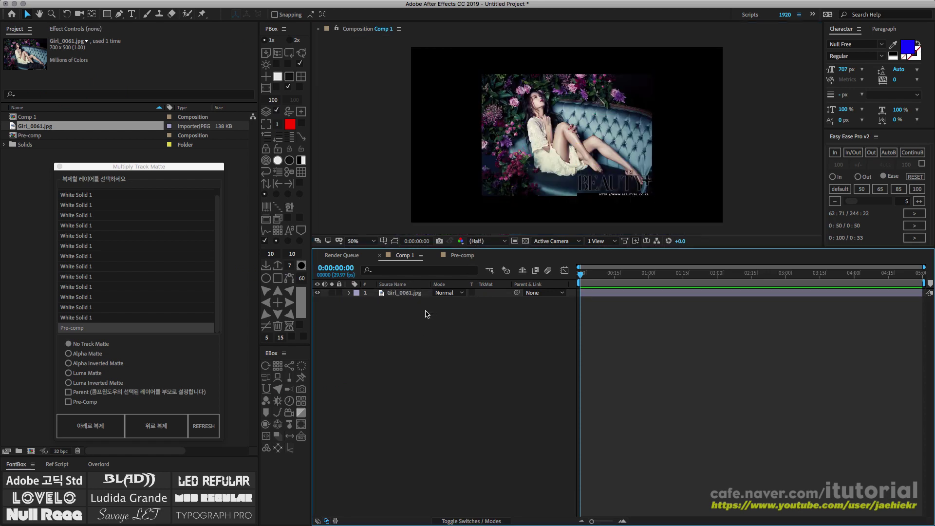
pyautogui.click(403, 297)
pyautogui.click(341, 197)
# Add seven PBox colour squares, distribute them evenly along X, and shift the row left.
pyautogui.click(301, 77)
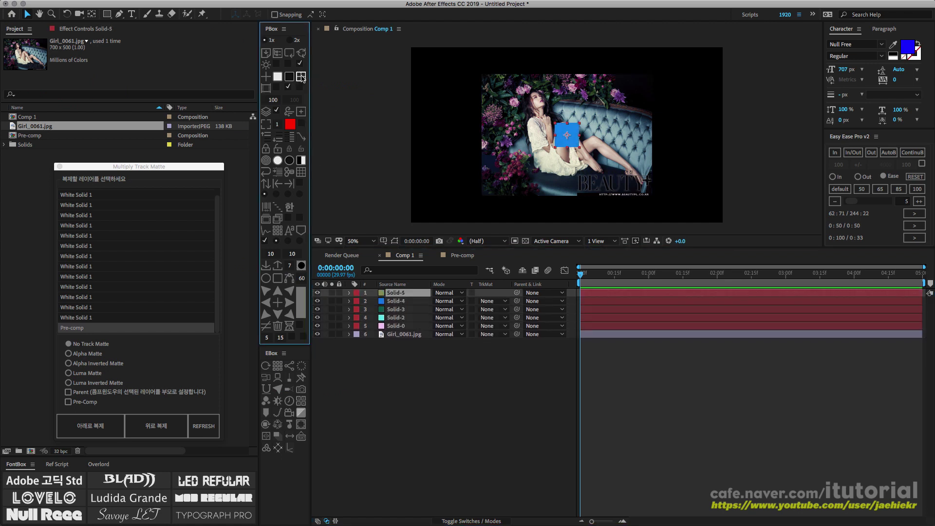
pyautogui.keyDown('shift'); pyautogui.click(398, 343); pyautogui.keyUp('shift')
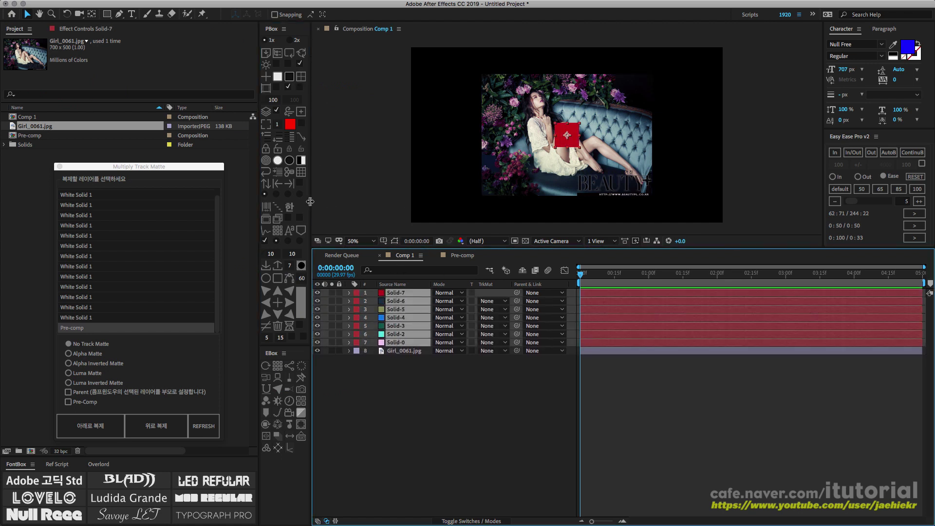
pyautogui.click(280, 233)
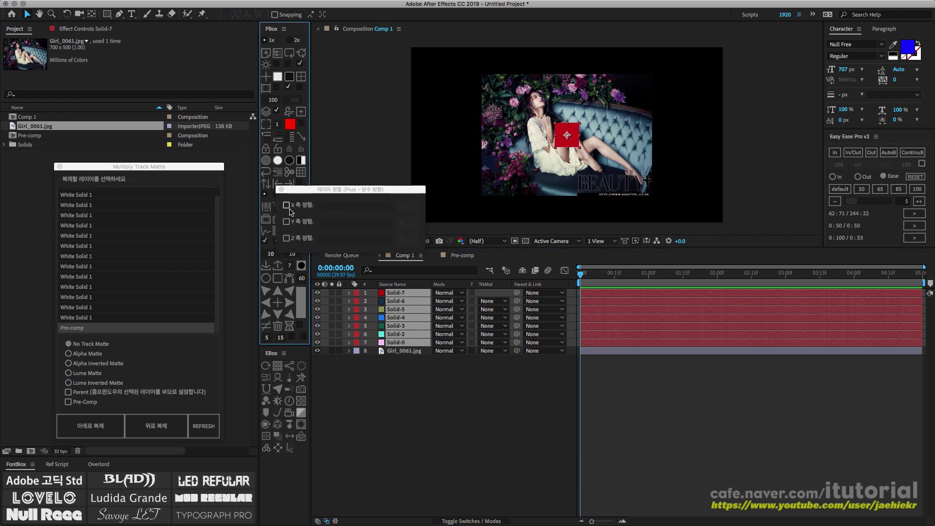
pyautogui.click(286, 205)
pyautogui.click(281, 190)
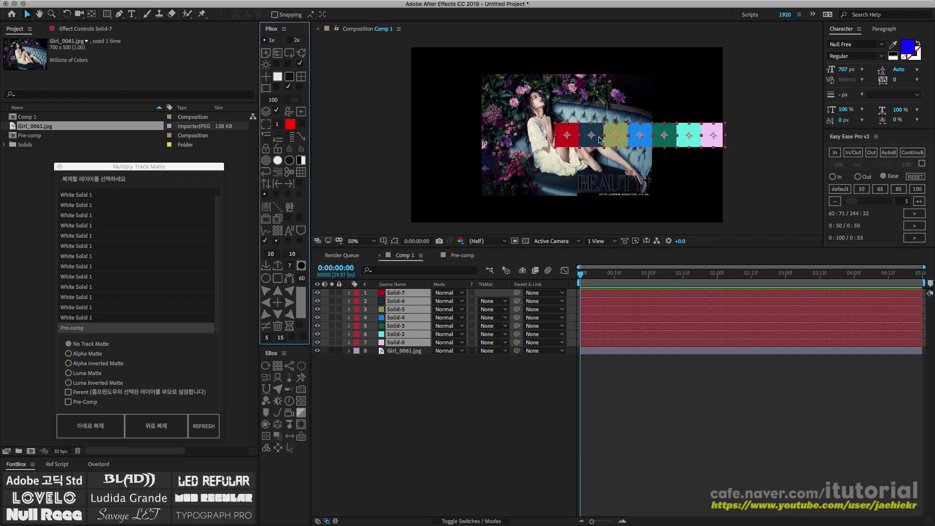
pyautogui.moveTo(591, 135); pyautogui.dragTo(516, 136)
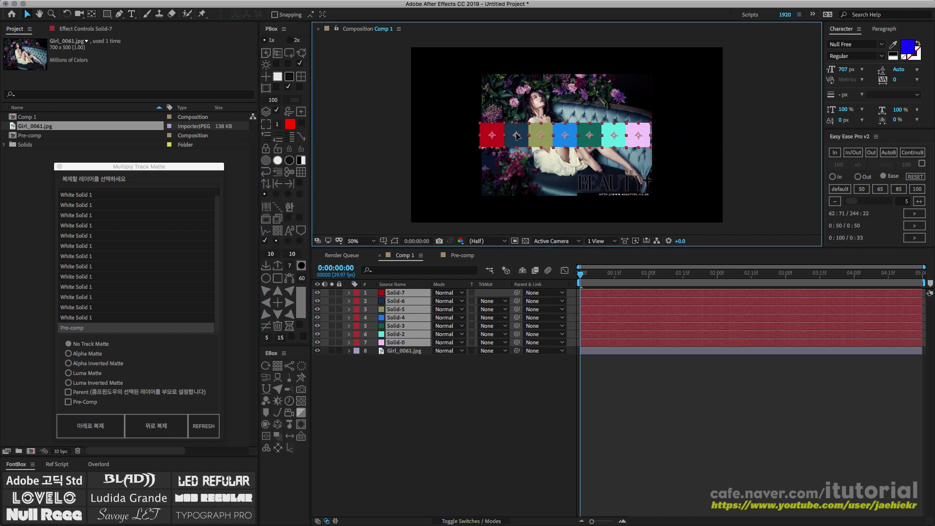
pyautogui.click(405, 368)
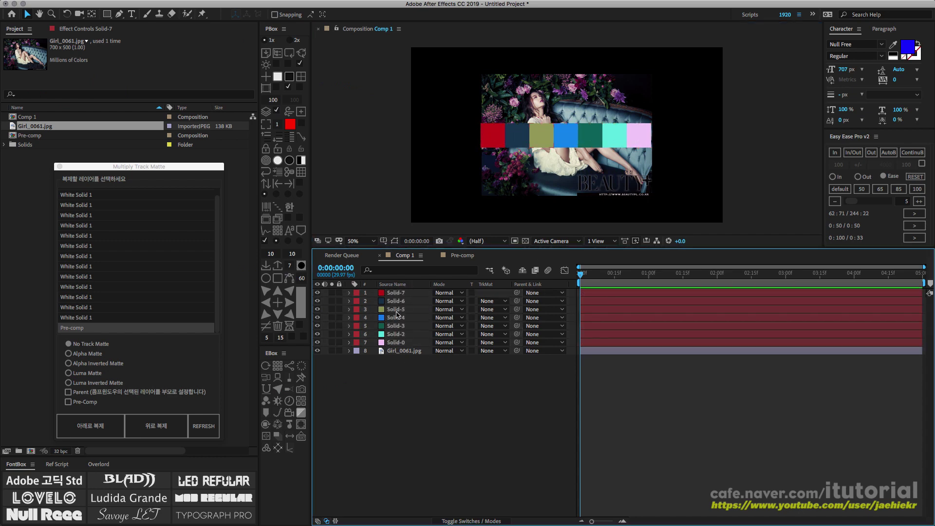
# In Multiply Track Matte, refresh and choose Girl_0061.jpg, Alpha Matte, and Parent.
pyautogui.moveTo(141, 168); pyautogui.dragTo(179, 117)
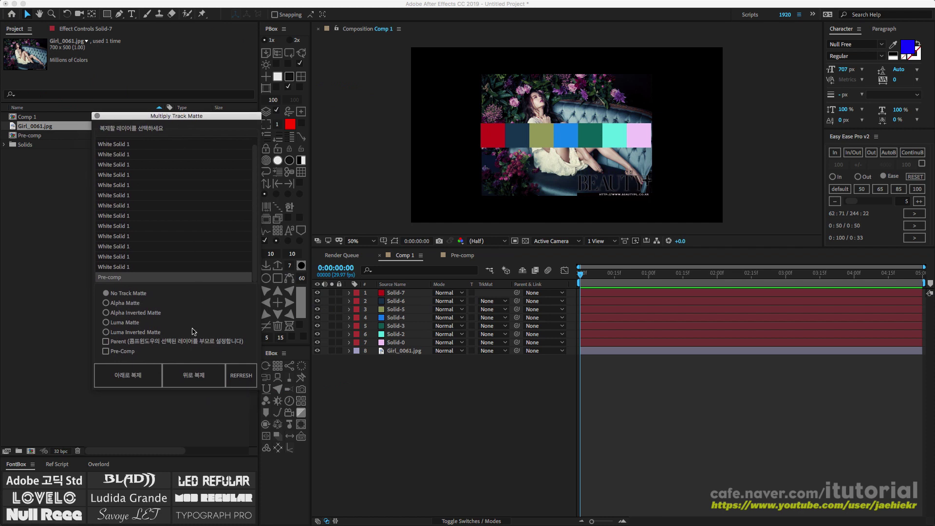
pyautogui.click(241, 376)
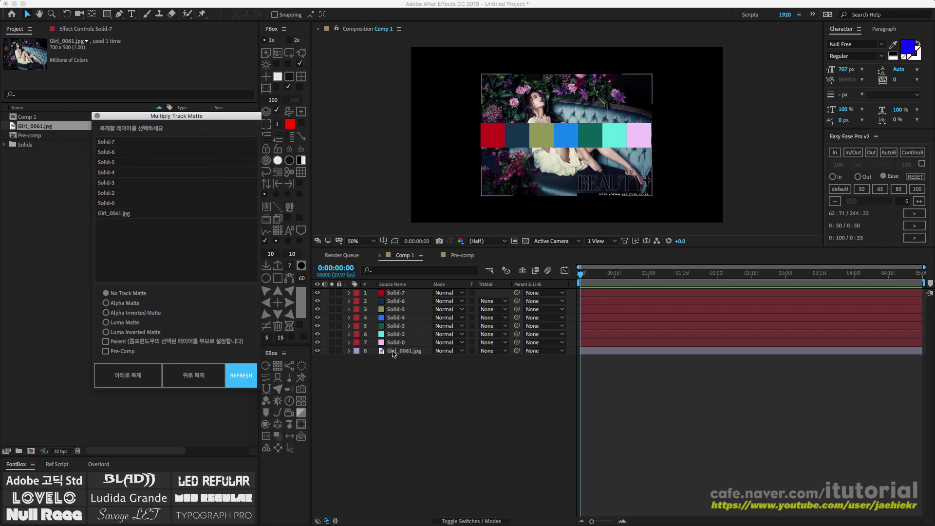
pyautogui.click(122, 216)
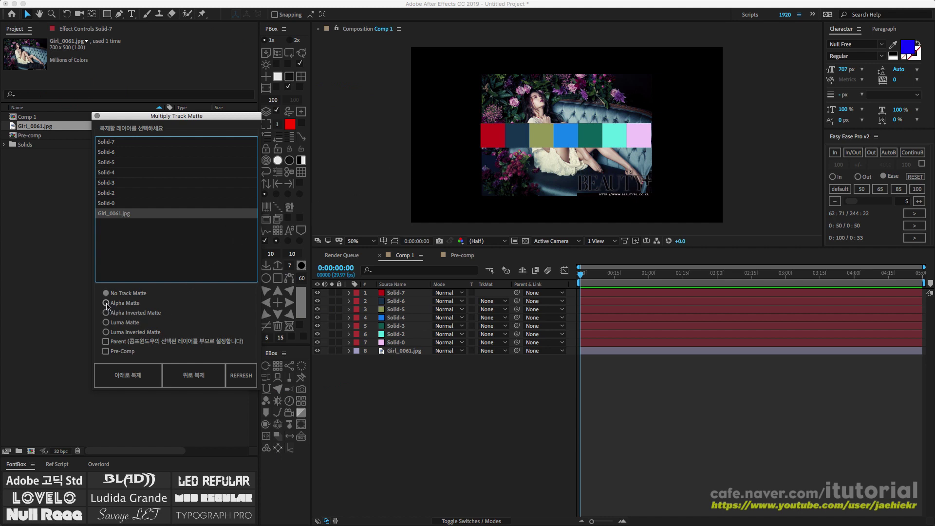
pyautogui.click(106, 303)
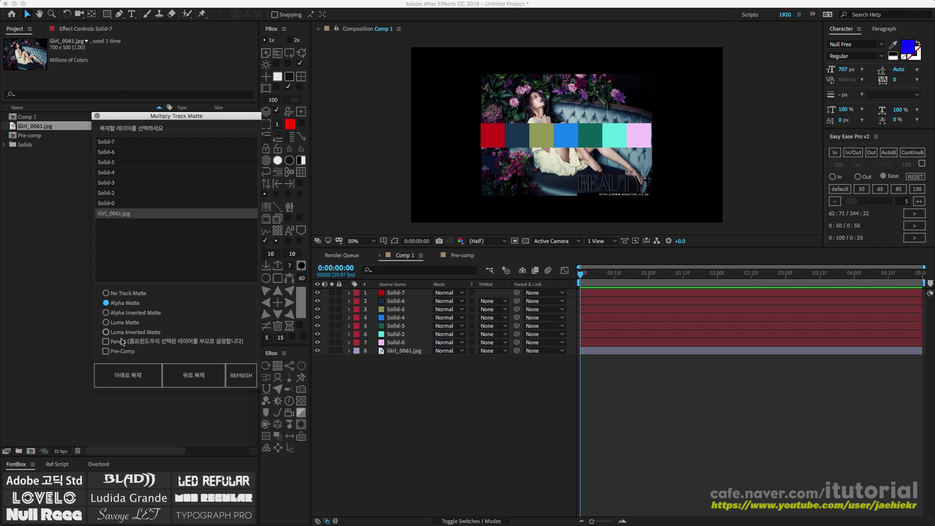
pyautogui.click(106, 342)
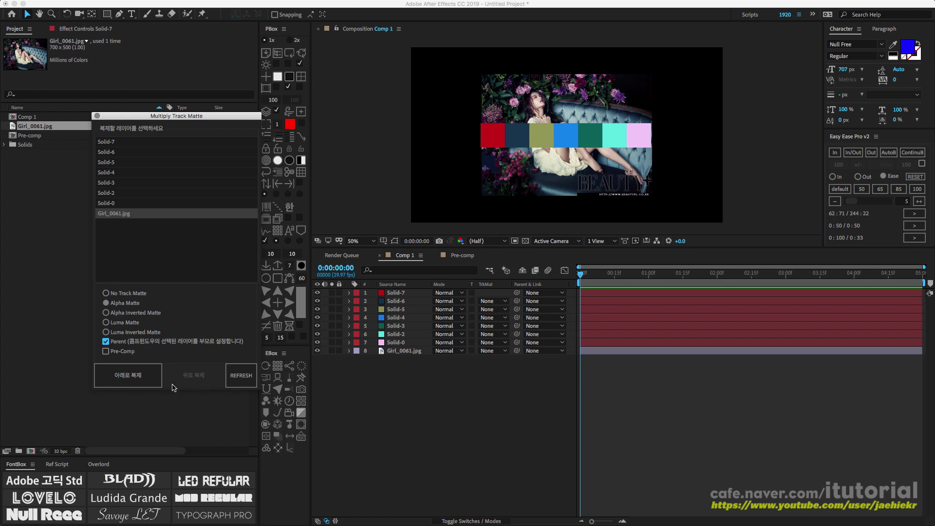
# Select the seven solids as mattes and duplicate the photo beneath each one.
pyautogui.click(141, 378)
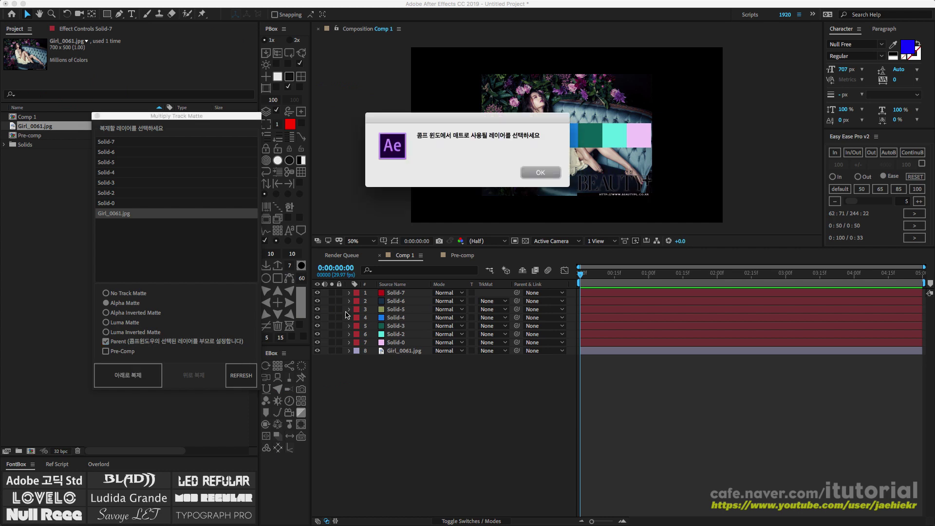
pyautogui.click(533, 171)
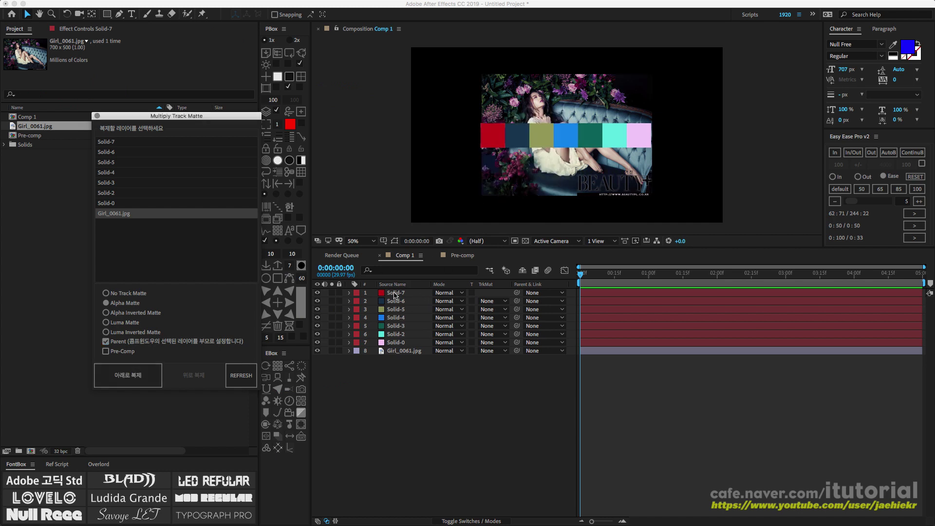
pyautogui.click(395, 293)
pyautogui.keyDown('shift'); pyautogui.click(395, 343); pyautogui.keyUp('shift')
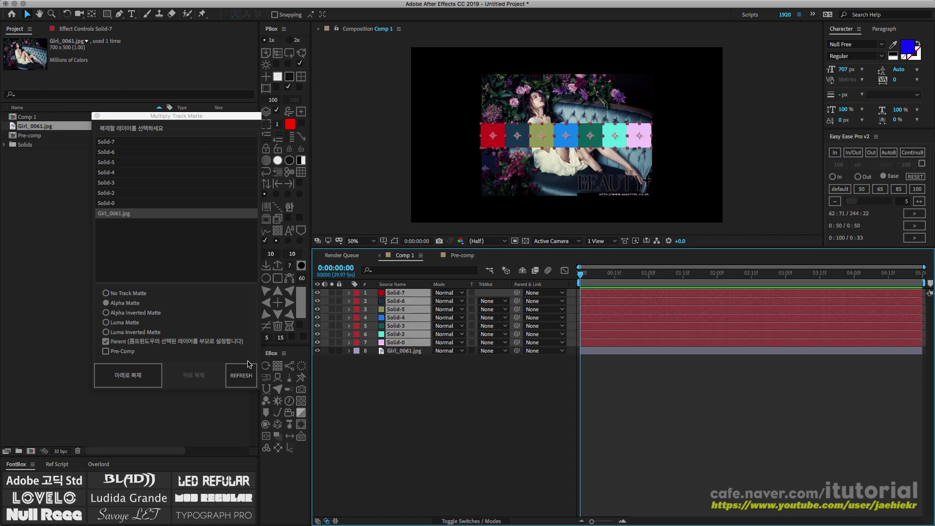
pyautogui.click(127, 380)
pyautogui.click(127, 377)
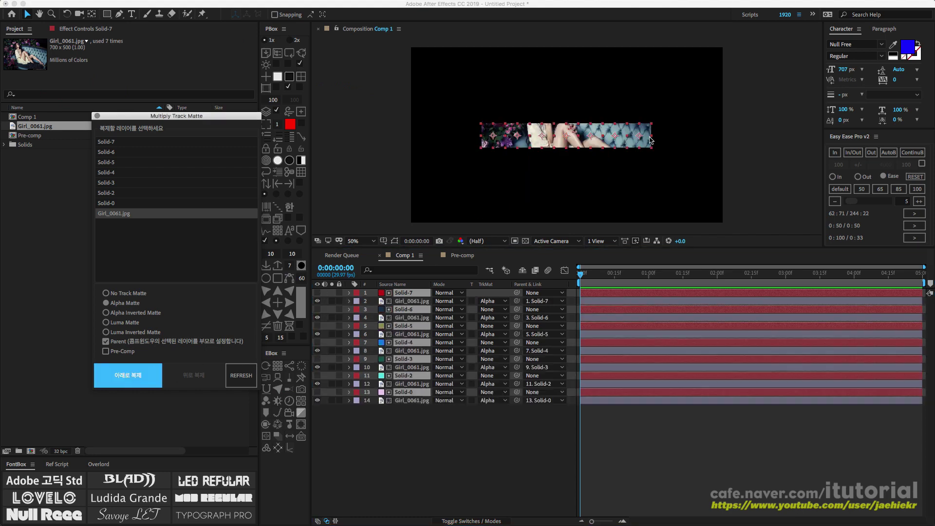
pyautogui.click(426, 368)
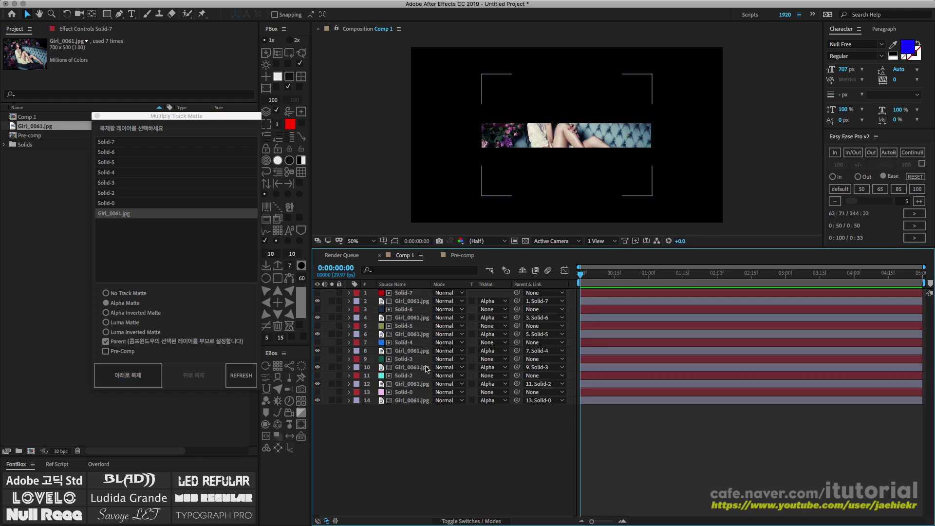
pyautogui.click(404, 293)
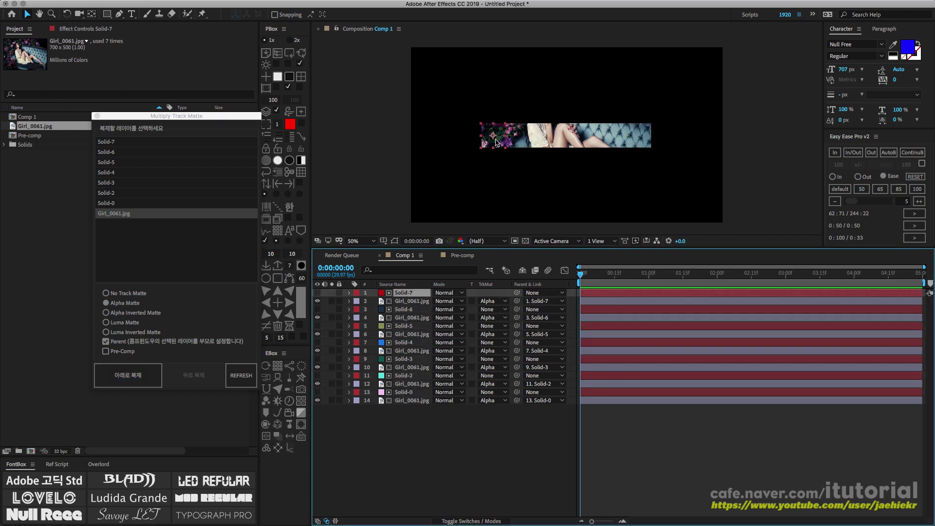
pyautogui.moveTo(498, 147)
pyautogui.mouseDown()
pyautogui.moveTo(493, 123)
pyautogui.moveTo(516, 140)
pyautogui.mouseUp()
pyautogui.click(514, 145)
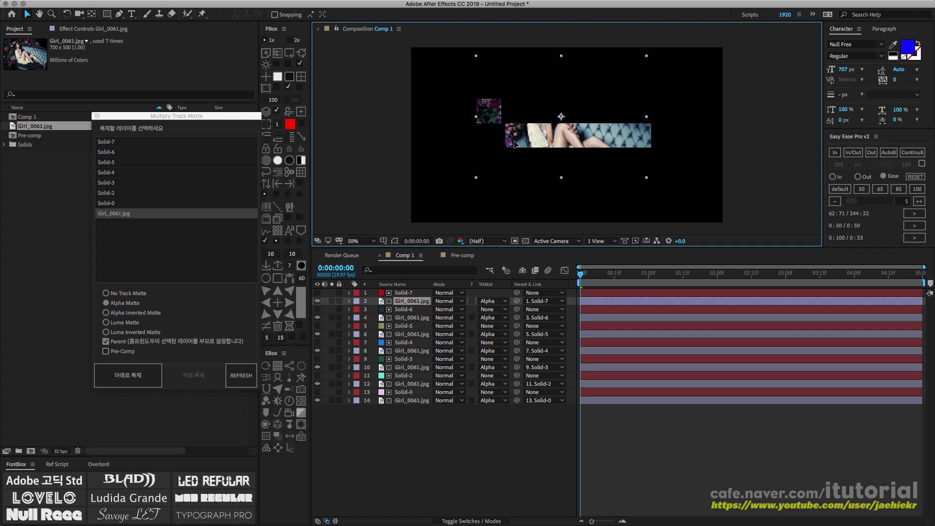
pyautogui.click(403, 309)
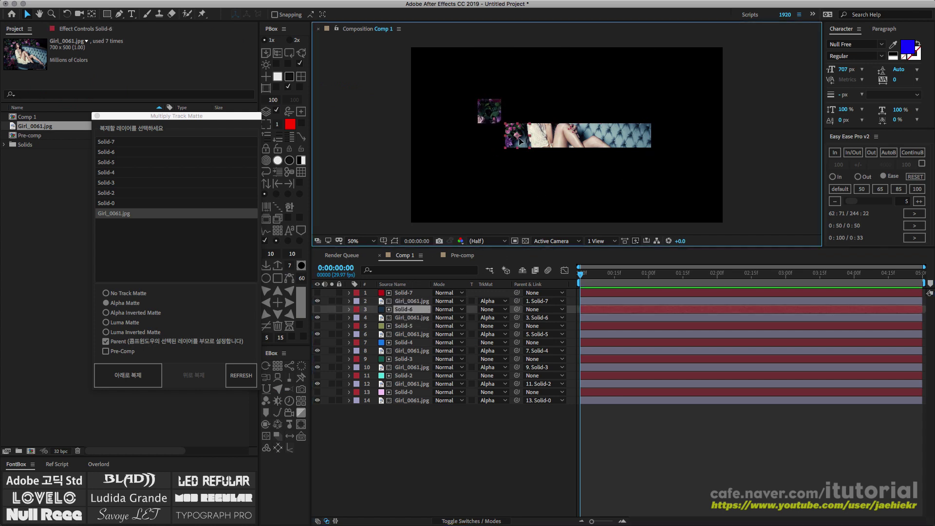
pyautogui.moveTo(517, 141); pyautogui.dragTo(520, 168)
pyautogui.hotkey('ctrl', 'z')
pyautogui.hotkey('ctrl', 'z')
pyautogui.hotkey('ctrl', 'z')
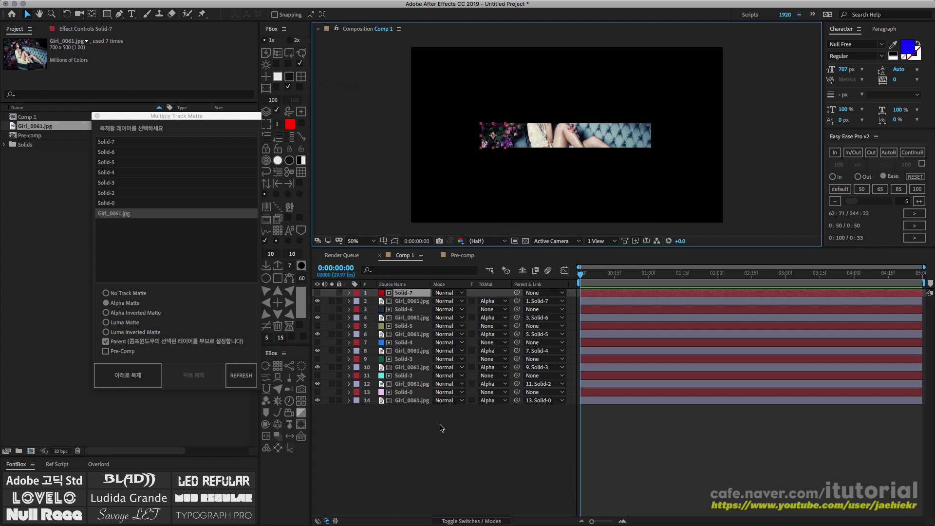
# Select all the red-labelled solid layers.
pyautogui.click(357, 293)
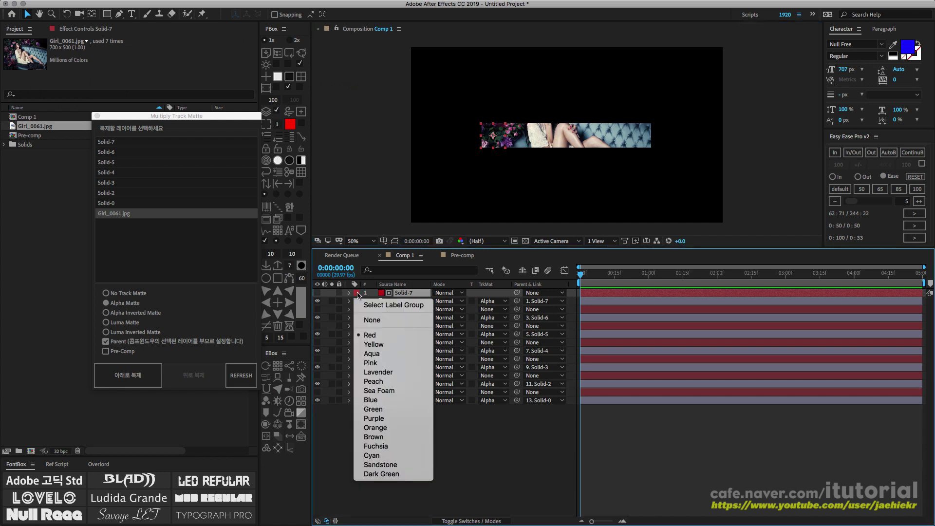
pyautogui.click(372, 305)
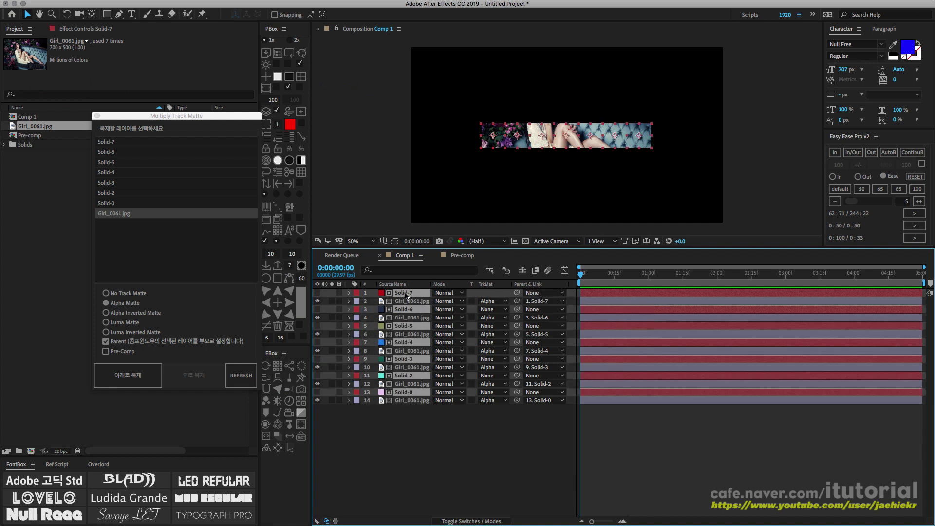
pyautogui.moveTo(253, 118); pyautogui.dragTo(209, 121)
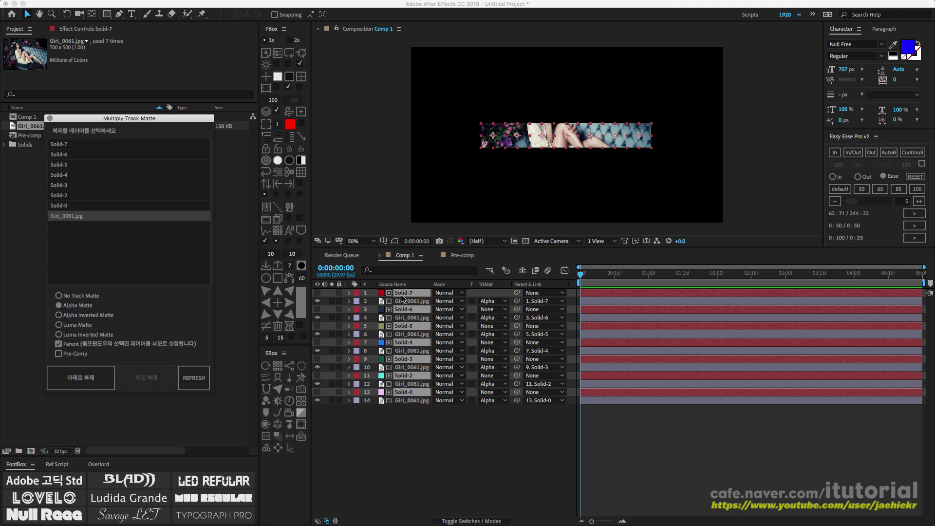
# Keyframe the seven solids' Position, sliding them down to y 606 by frame 15.
pyautogui.click(403, 296)
pyautogui.hotkey('alt', 'shift', 'p')
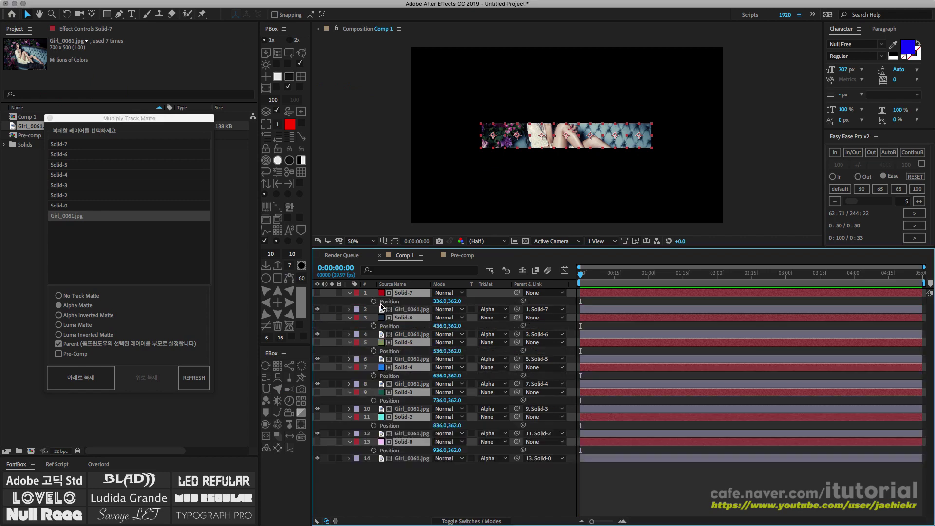
pyautogui.click(615, 275)
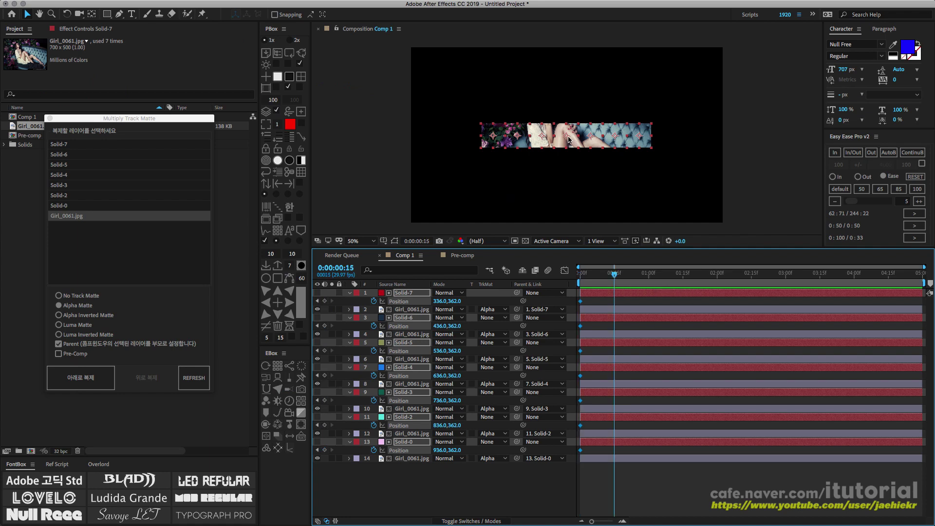
pyautogui.moveTo(568, 139); pyautogui.dragTo(568, 199)
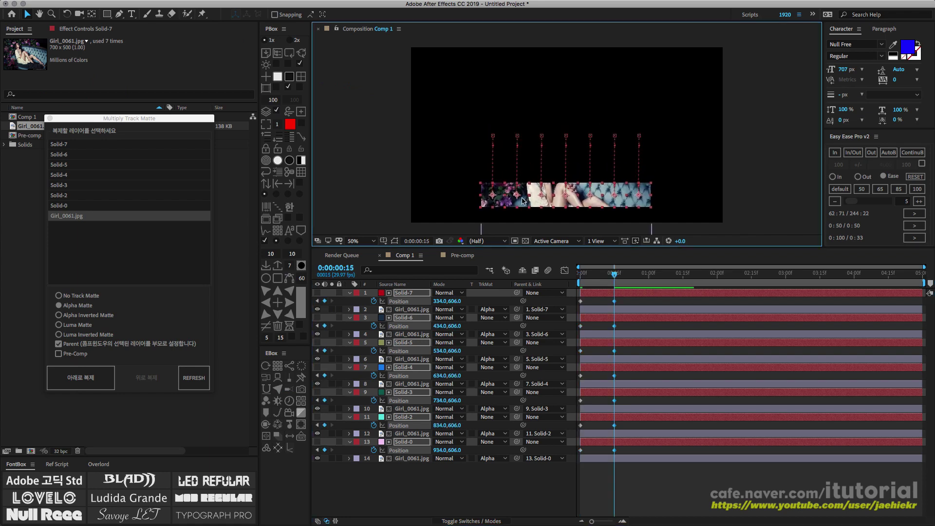
# Deselect the layers, preview the slide, then undo the Position keyframes.
pyautogui.click(539, 482)
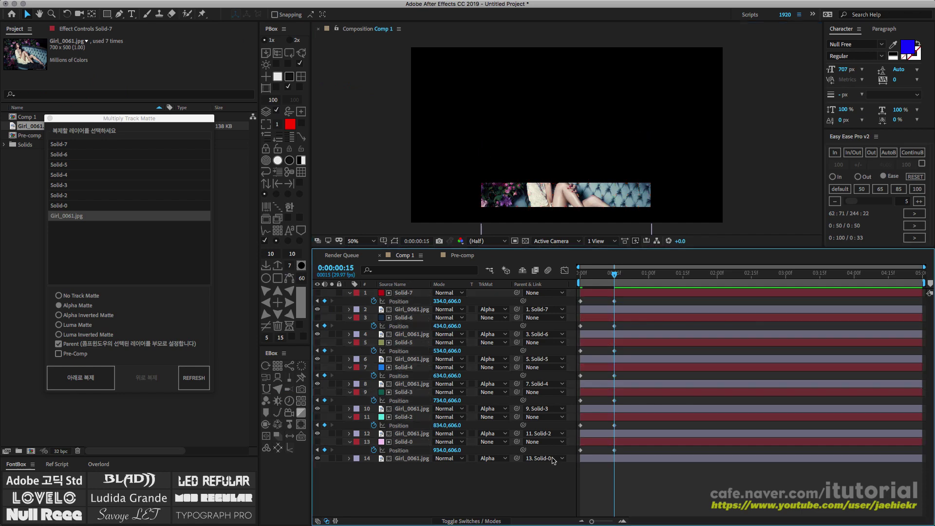
pyautogui.moveTo(615, 277); pyautogui.dragTo(616, 278)
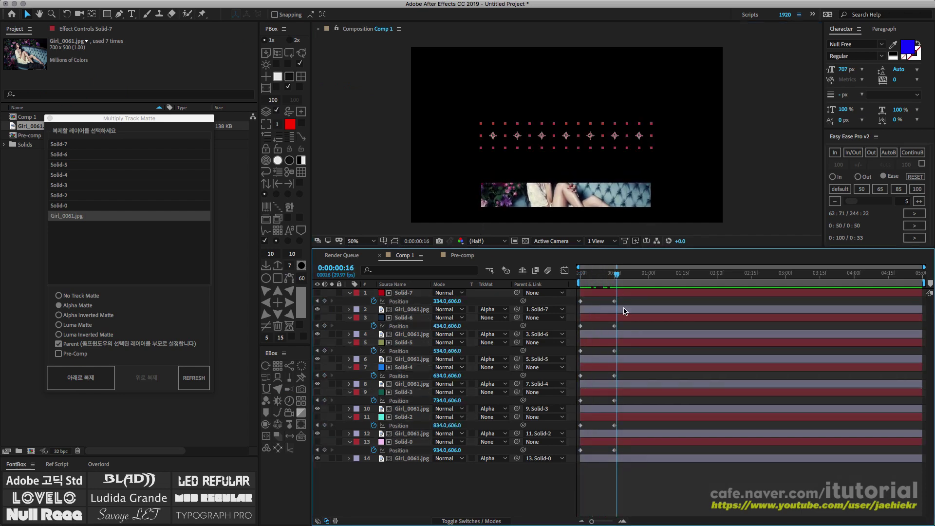
pyautogui.hotkey('ctrl', 'z')
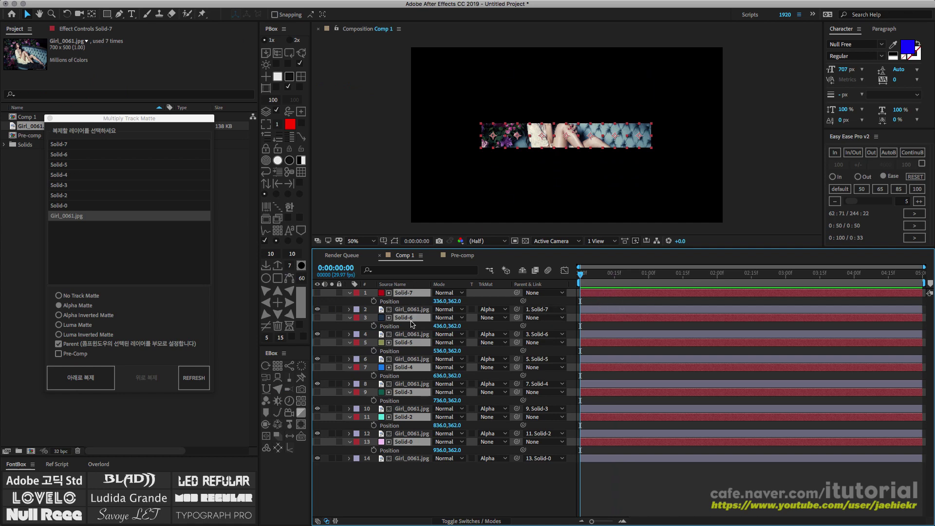
# Apply Random Motion with Scale and Rotation enabled to the seven tiles, creating Null 1.
pyautogui.click(273, 378)
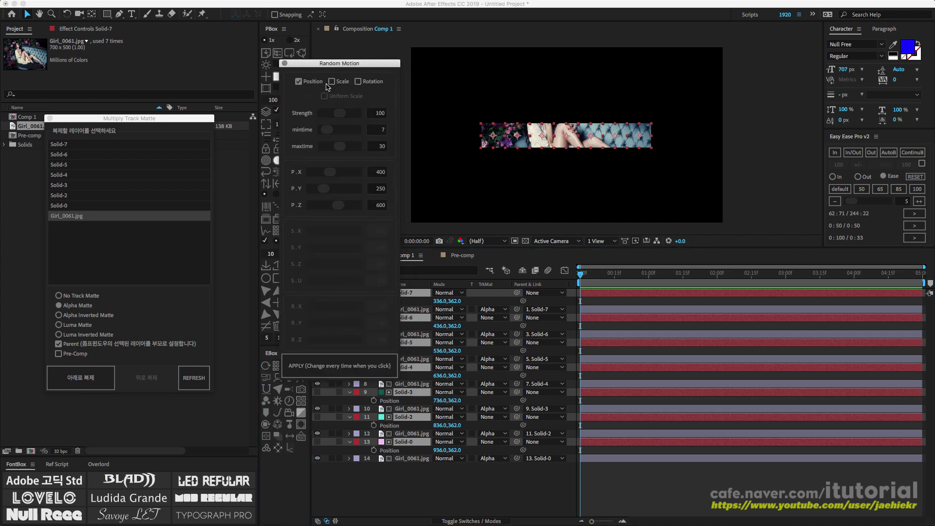
pyautogui.click(331, 81)
pyautogui.click(358, 81)
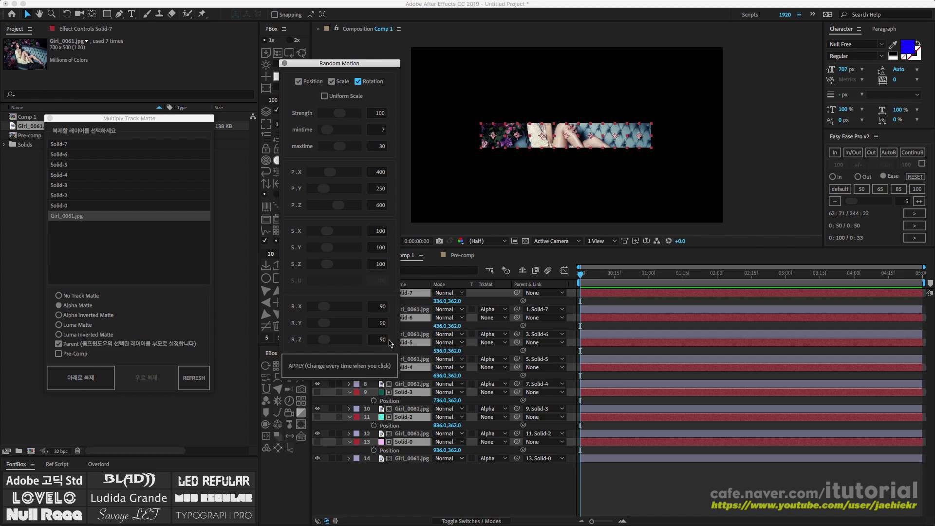
pyautogui.click(345, 365)
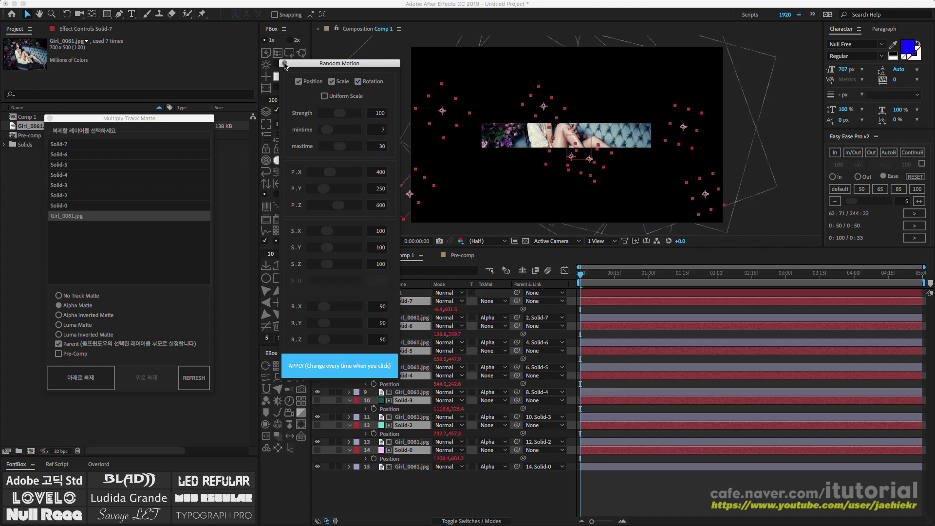
pyautogui.click(285, 64)
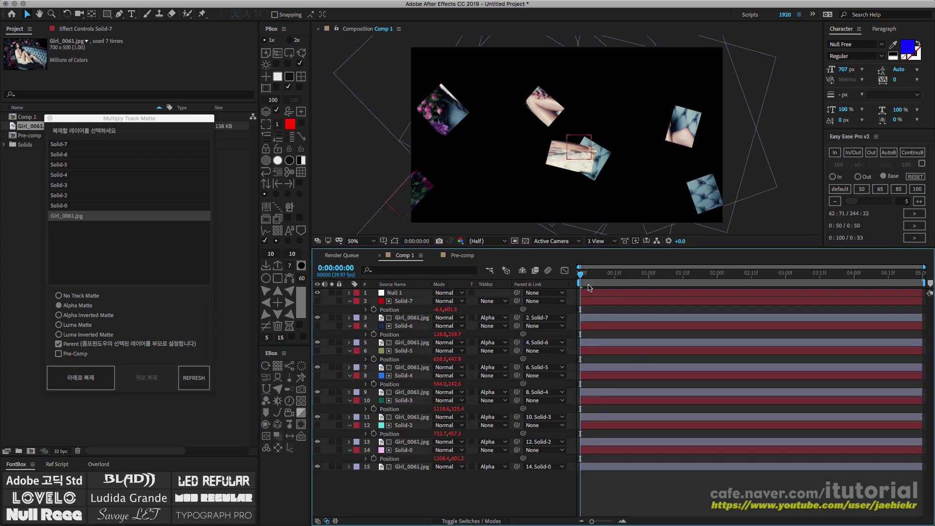
# Preview the random animation, then select the Null 1 controller layer.
pyautogui.moveTo(582, 276); pyautogui.dragTo(650, 279)
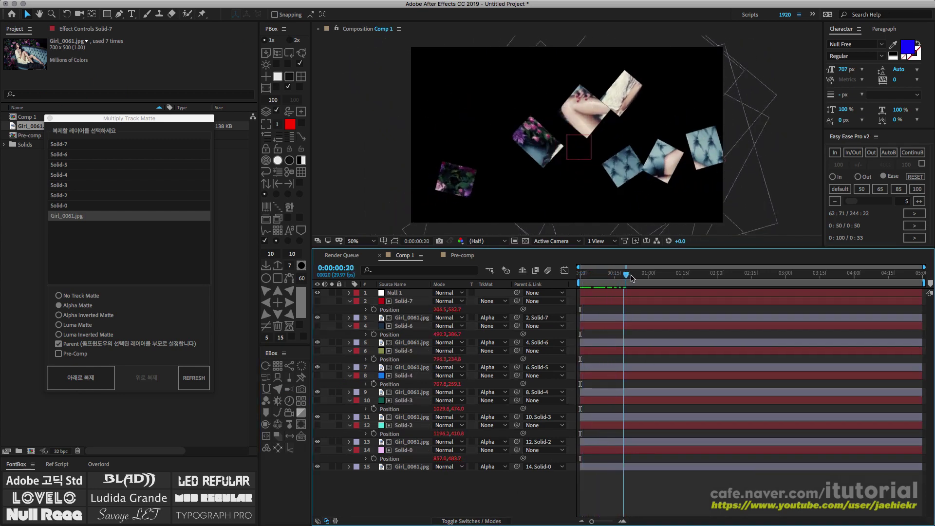
pyautogui.press('space')
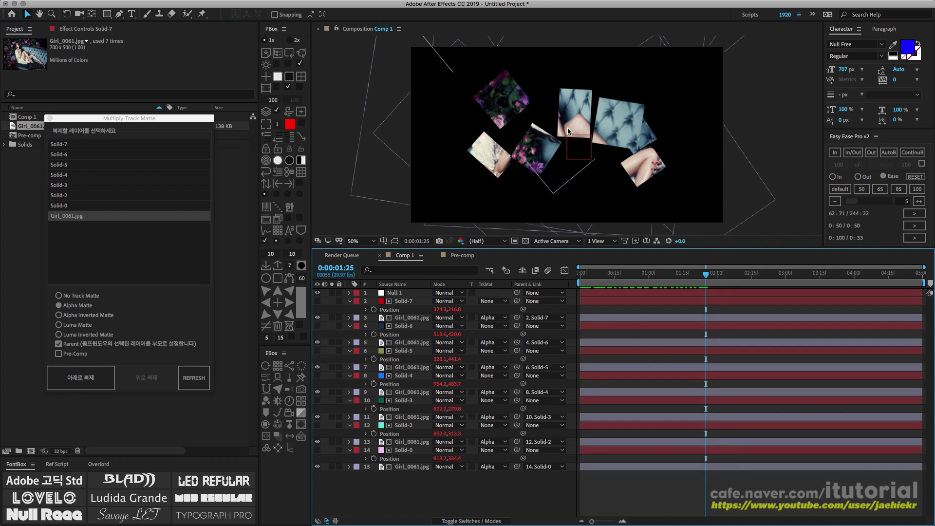
pyautogui.click(395, 294)
# Drag Null 1's Strength lower, then higher, ending slightly above 100.
pyautogui.moveTo(120, 118); pyautogui.dragTo(117, 151)
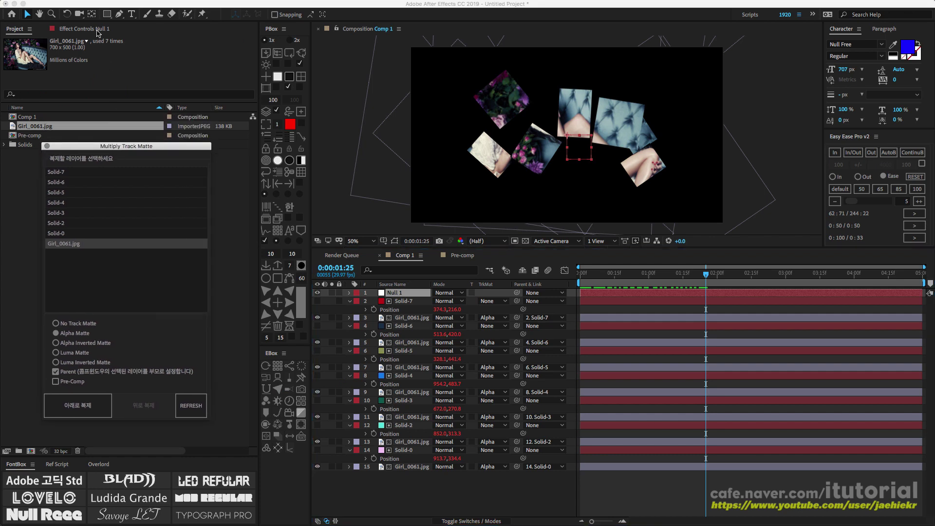
pyautogui.click(90, 29)
pyautogui.click(131, 148)
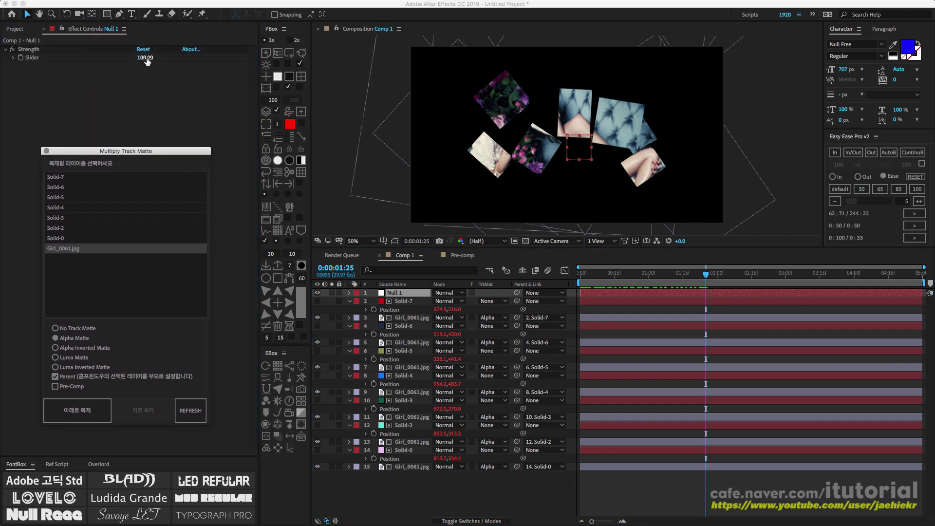
pyautogui.moveTo(145, 57); pyautogui.dragTo(101, 61)
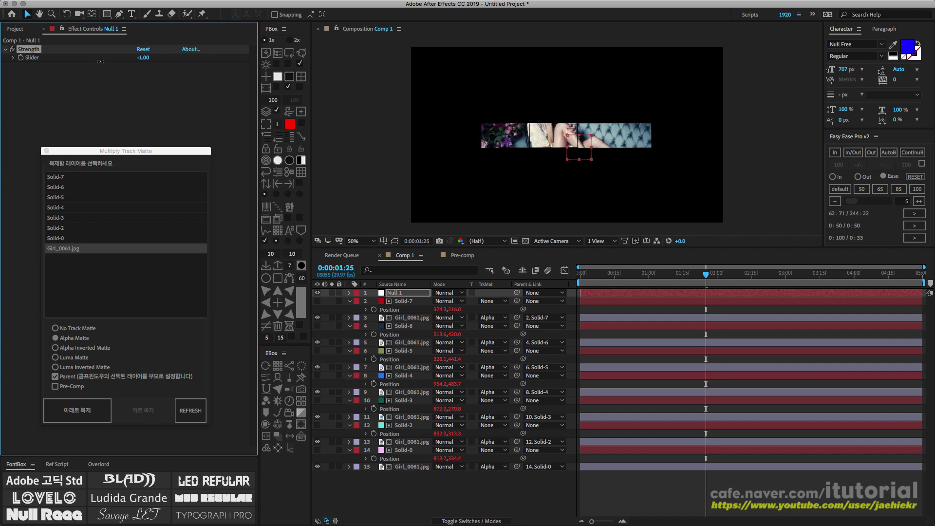
pyautogui.moveTo(101, 61); pyautogui.dragTo(153, 61)
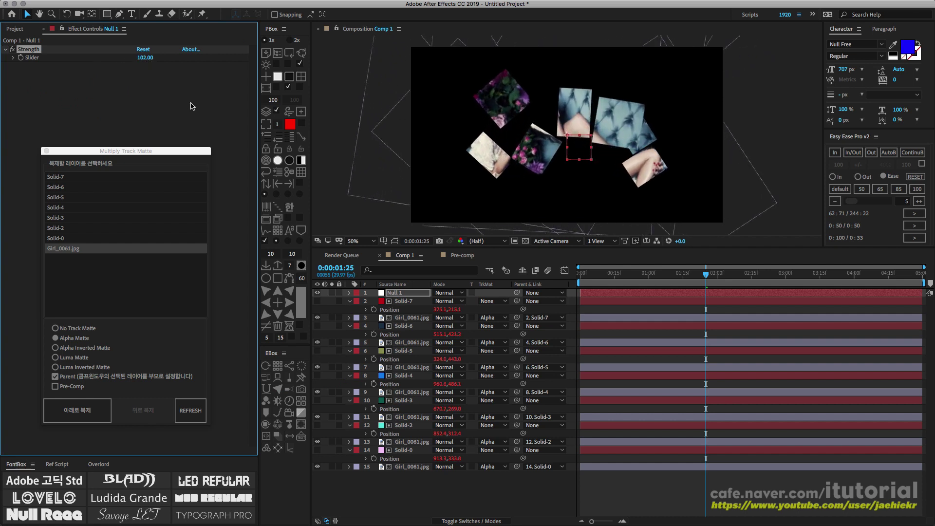
pyautogui.moveTo(192, 151); pyautogui.dragTo(229, 91)
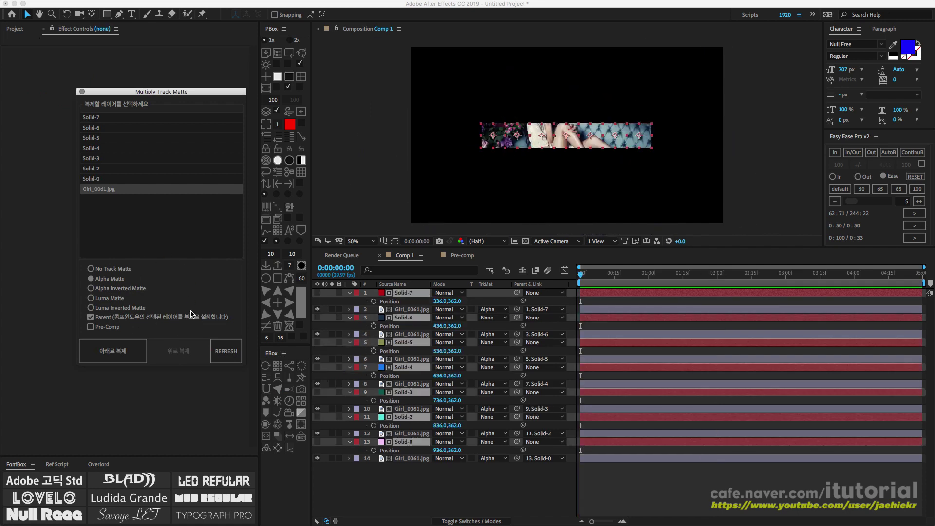
# Undo the track matte duplication, collapse layer properties, and uncheck Parent in Multiply Track Matte.
pyautogui.hotkey('ctrl', 'z')
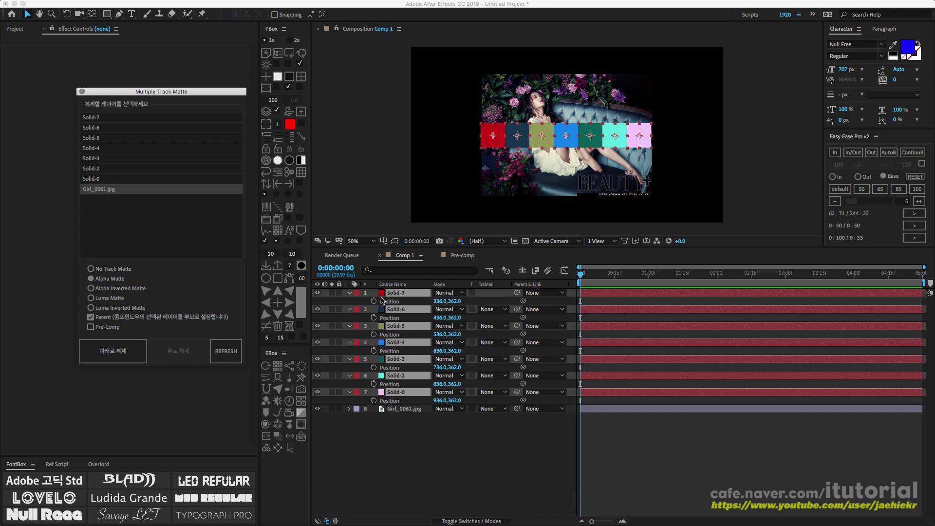
pyautogui.click(355, 297)
pyautogui.press('u')
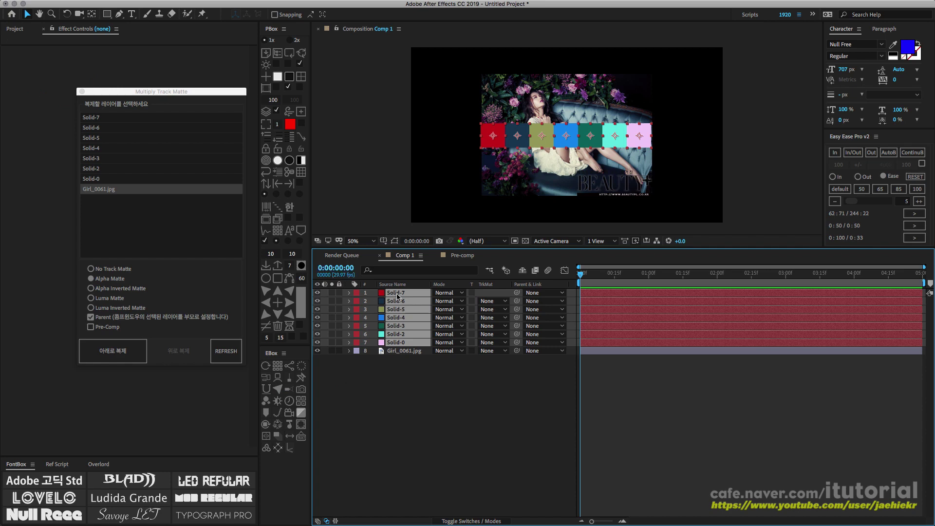
pyautogui.click(91, 317)
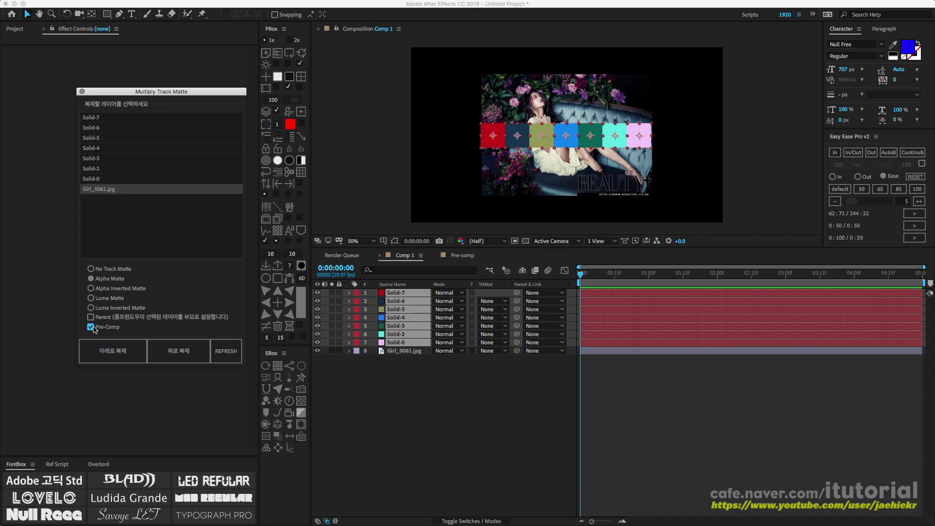
# Run 아래로 복제 to pre-compose each tile, then test-move Solid-7 and Solid-6 and undo.
pyautogui.click(125, 349)
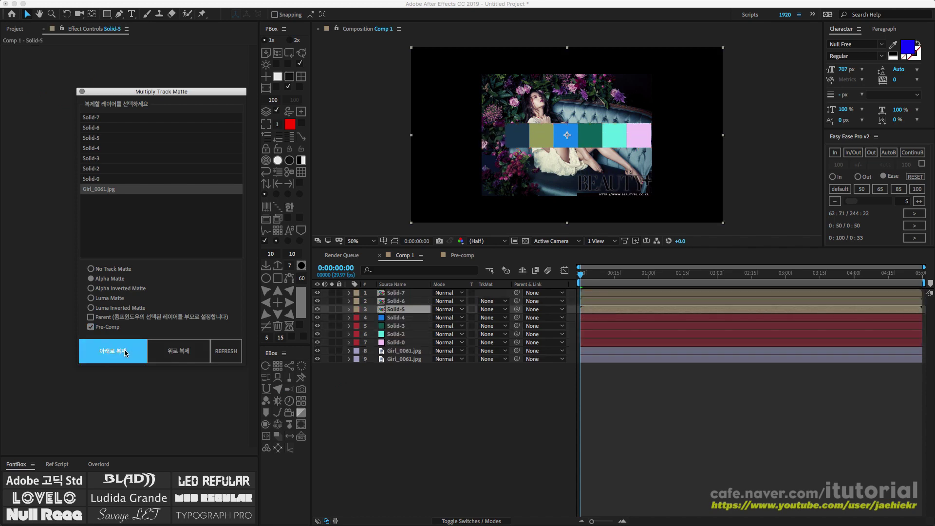
pyautogui.click(394, 374)
pyautogui.click(396, 293)
pyautogui.moveTo(496, 140); pyautogui.dragTo(465, 108)
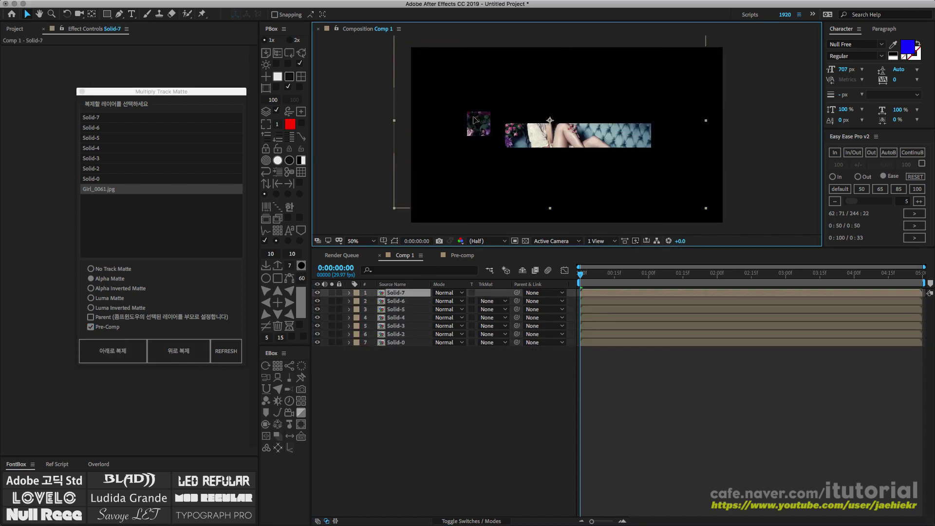
pyautogui.hotkey('ctrl', 'Down')
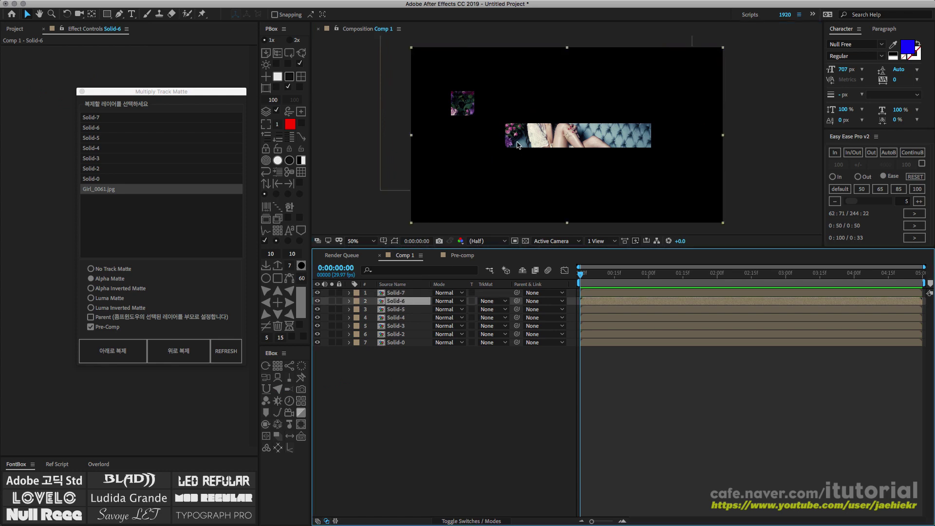
pyautogui.moveTo(517, 136); pyautogui.dragTo(512, 174)
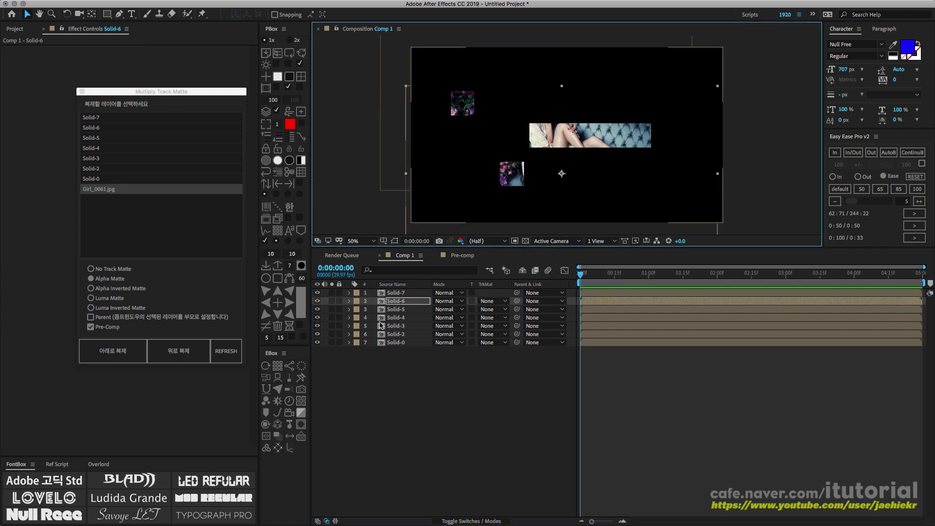
pyautogui.hotkey('ctrl', 'z')
pyautogui.hotkey('ctrl', 'z')
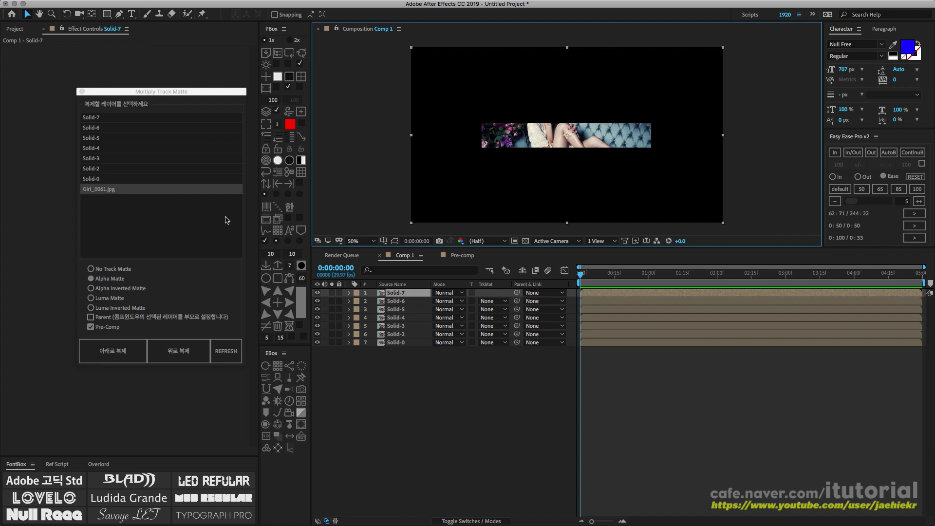
pyautogui.click(133, 358)
pyautogui.moveTo(141, 93); pyautogui.dragTo(271, 178)
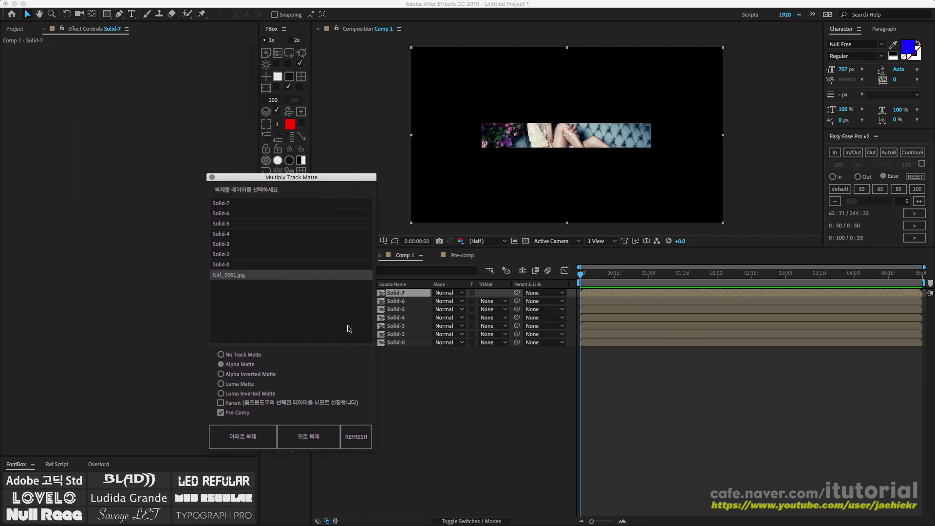